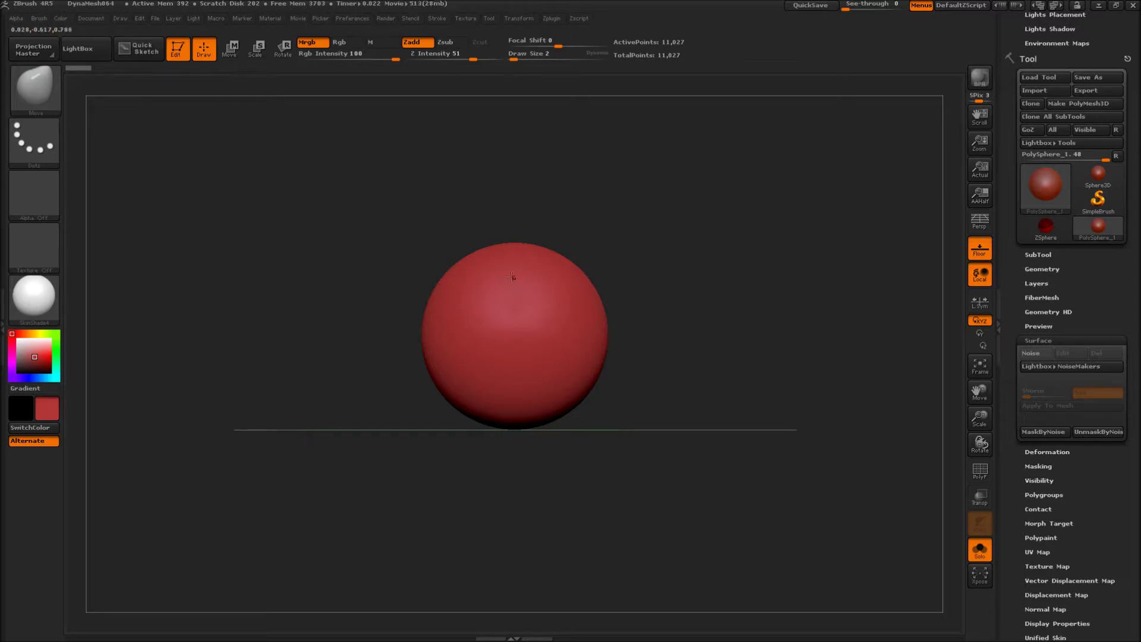
- Choose the ClayBuildup brush for sculpting and set its draw size to 105
key(w)
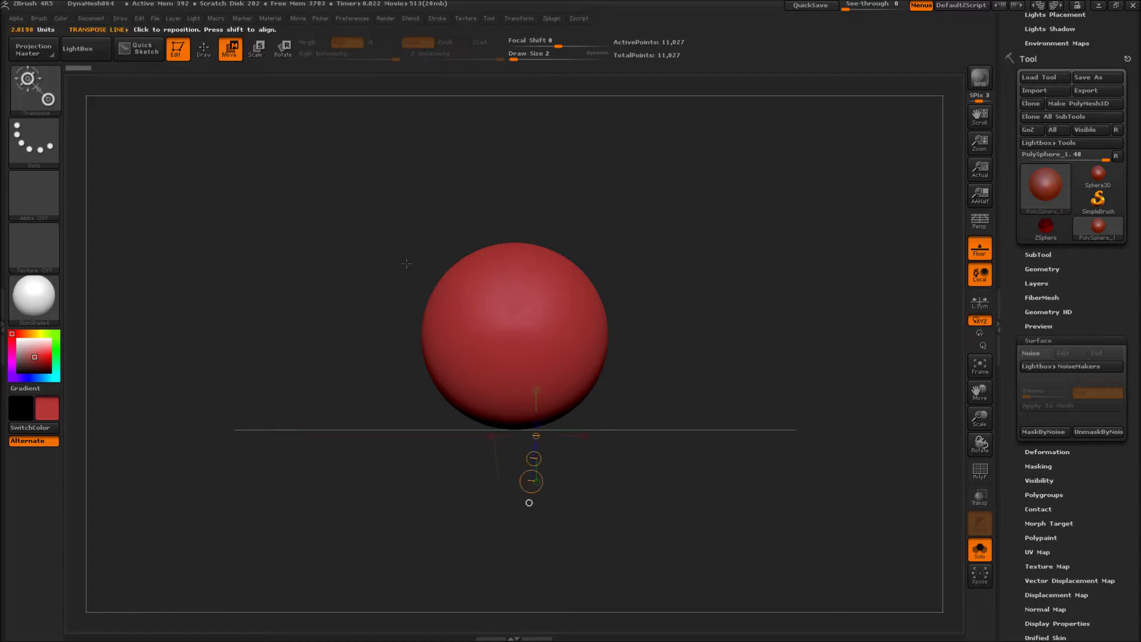
key(b)
key(b)
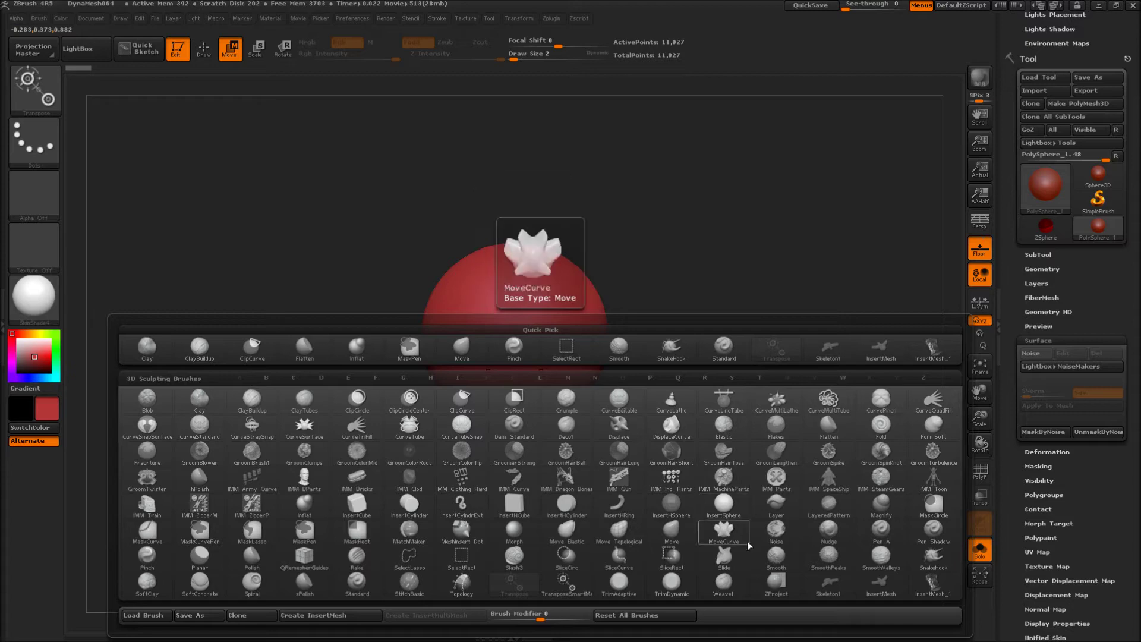
click(514, 555)
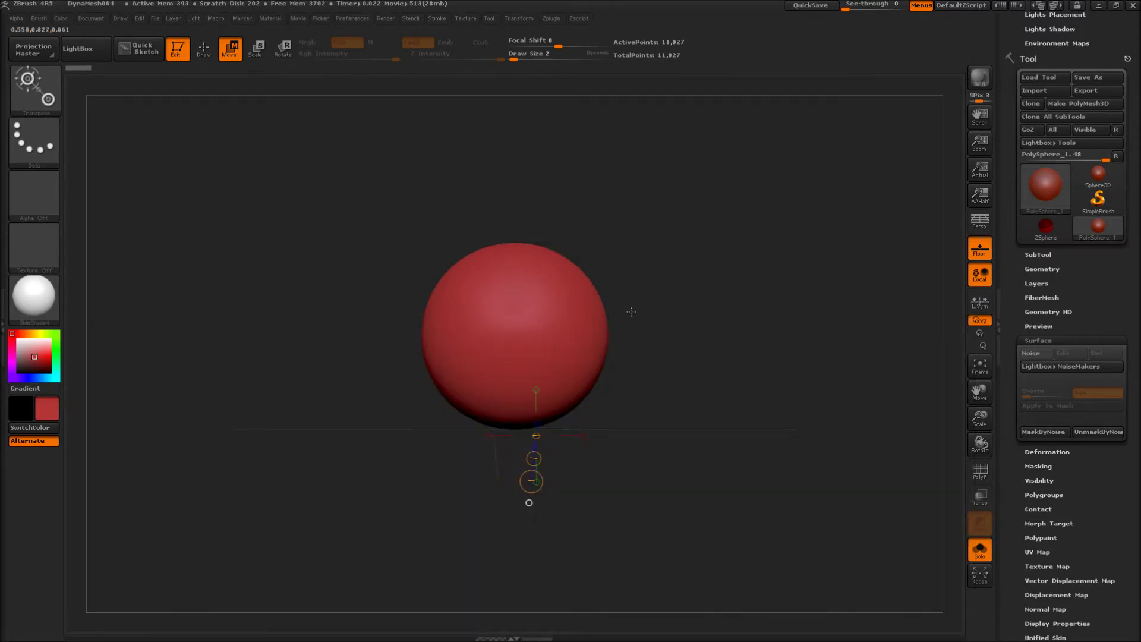
key(q)
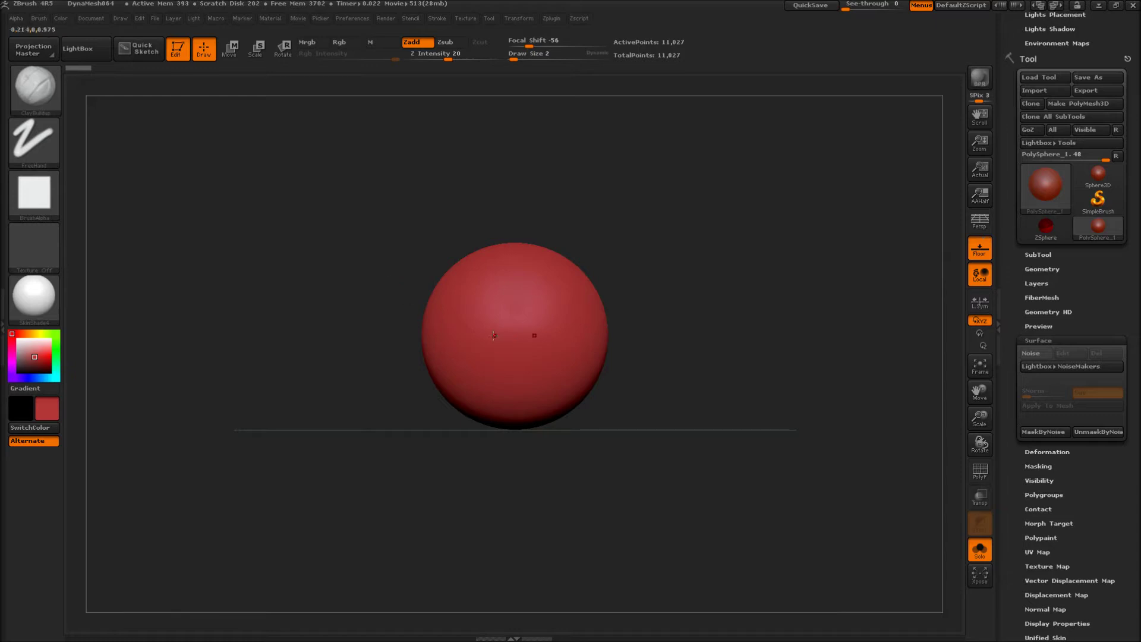
text(s105)
key(Return)
- Switch symmetry to radial around the Y axis only and carve a deep groove around the sphere's middle with ClayBuildup
click(551, 19)
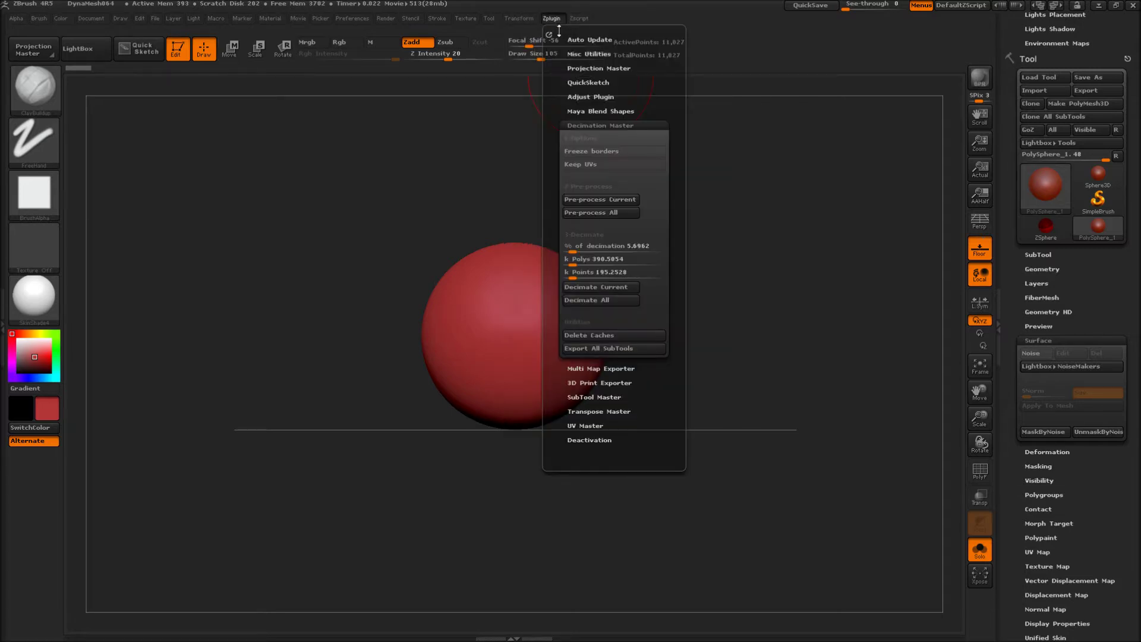
click(512, 17)
click(568, 310)
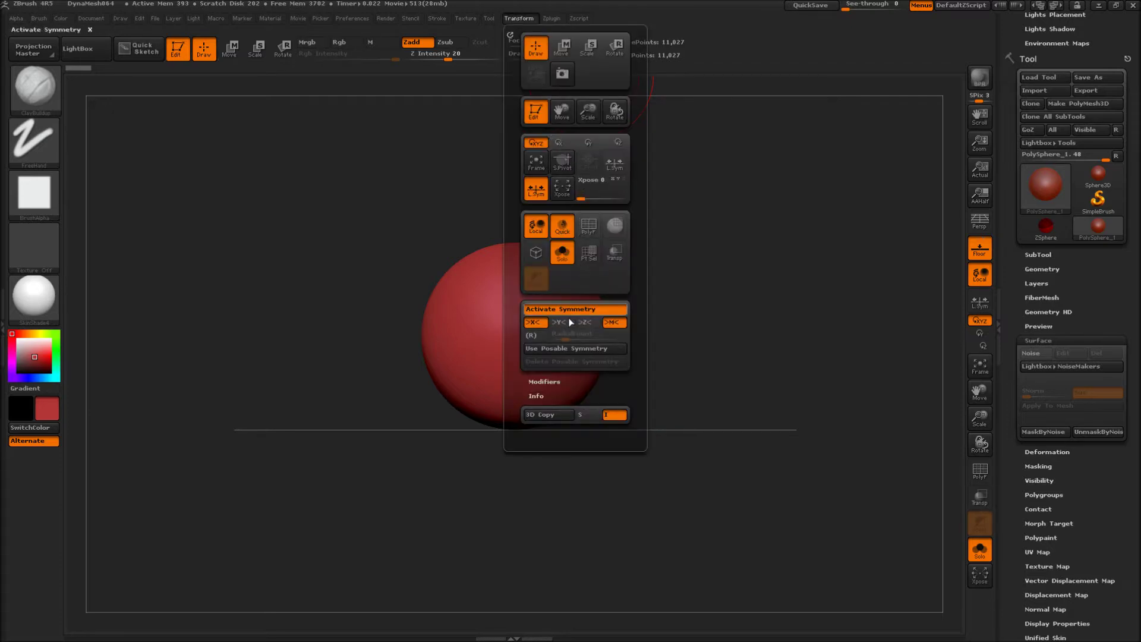
click(559, 322)
click(533, 322)
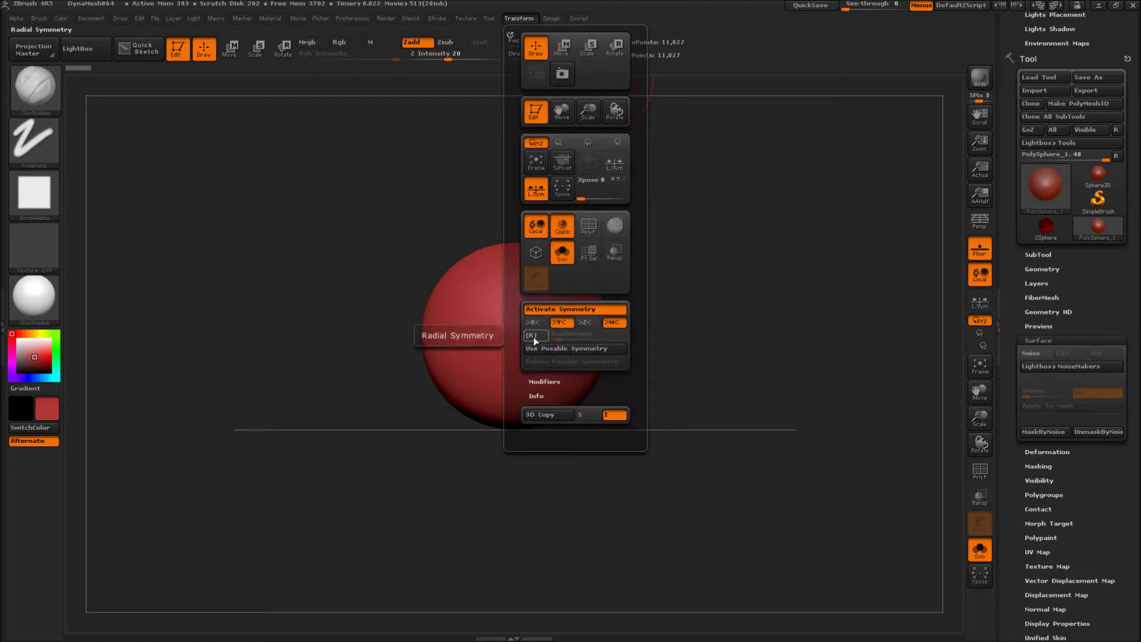
click(533, 335)
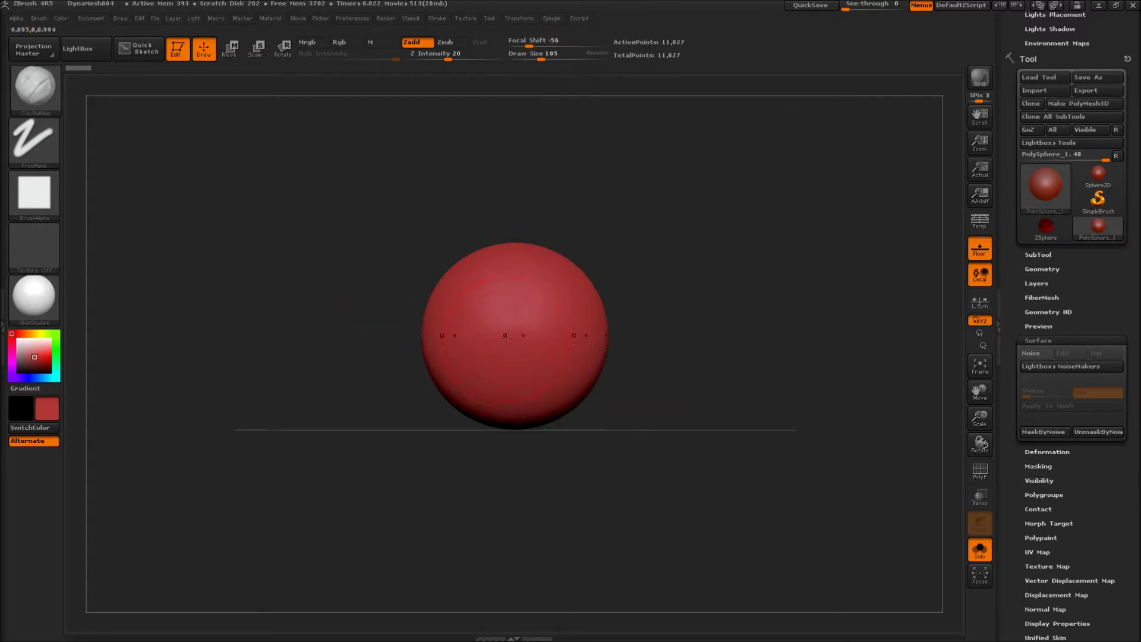
mouse_move(498, 338)
alt+mouse_down()
mouse_move(515, 344)
mouse_move(476, 334)
mouse_move(535, 269)
alt+mouse_up()
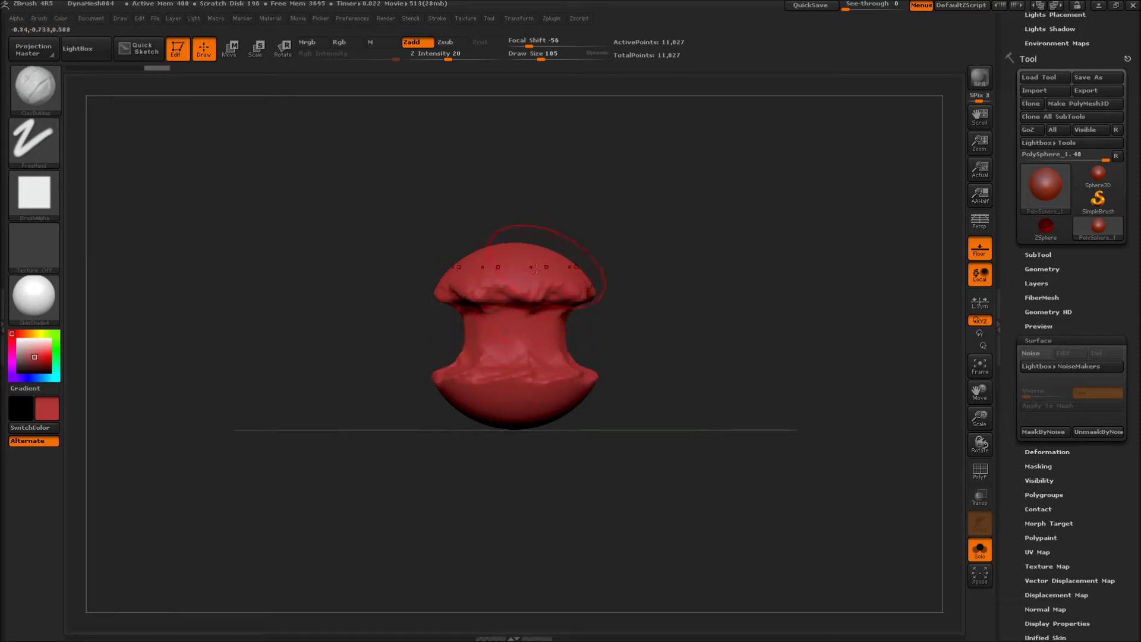
- Inflate the rims above and below the groove into rounded bulges with the Inflat brush
key(b)
key(n)
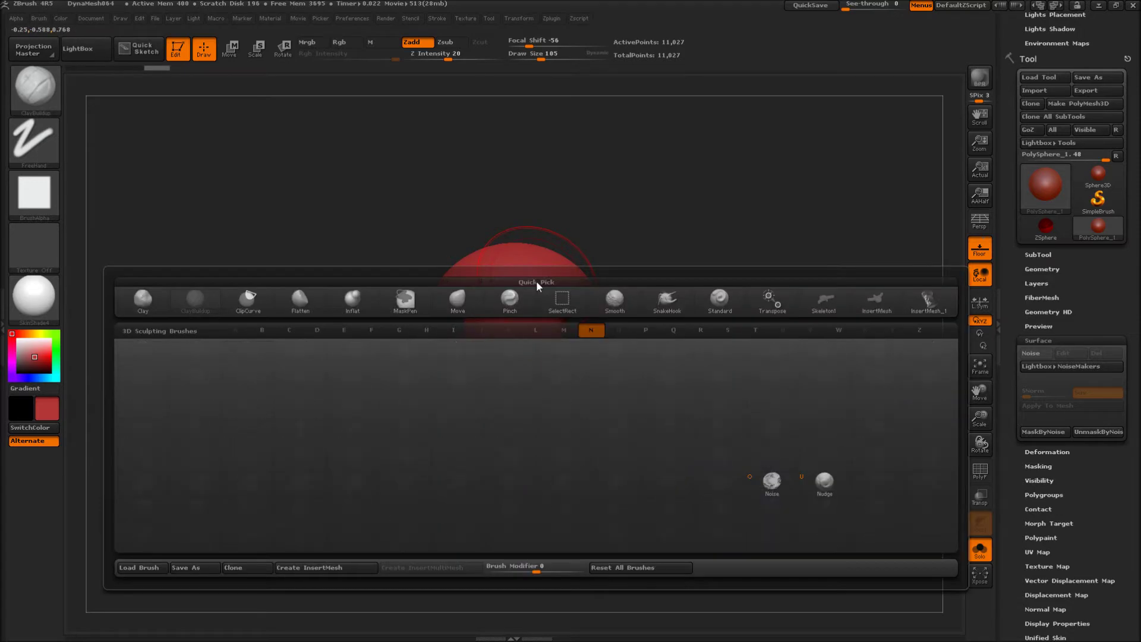
key(Escape)
key(b)
key(i)
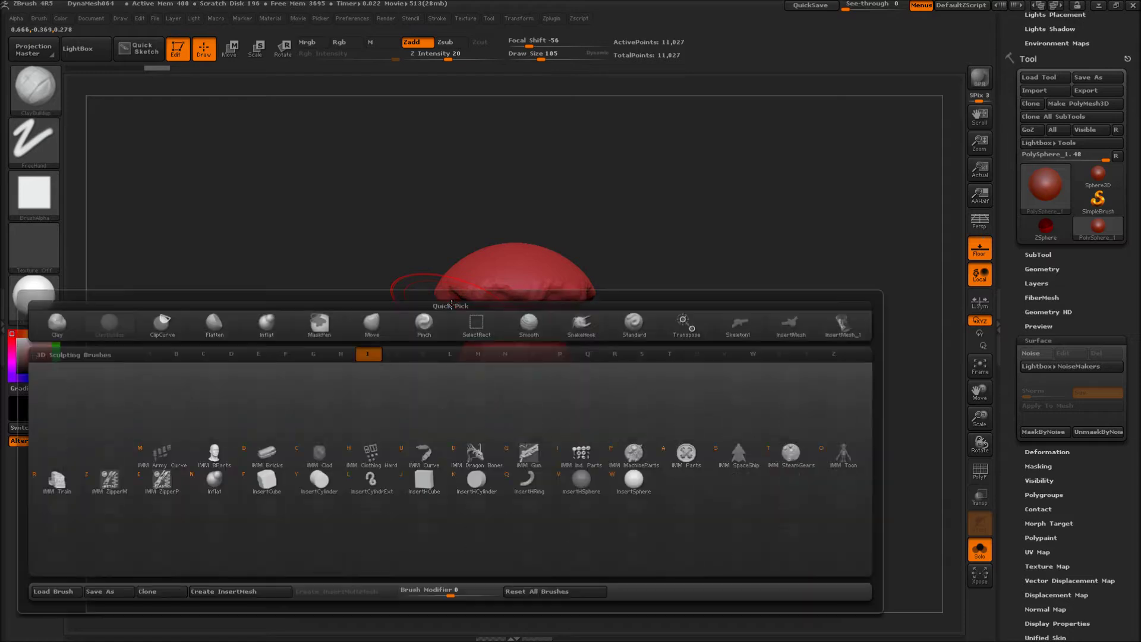
key(n)
drag(470, 294, 520, 291)
drag(456, 390, 576, 384)
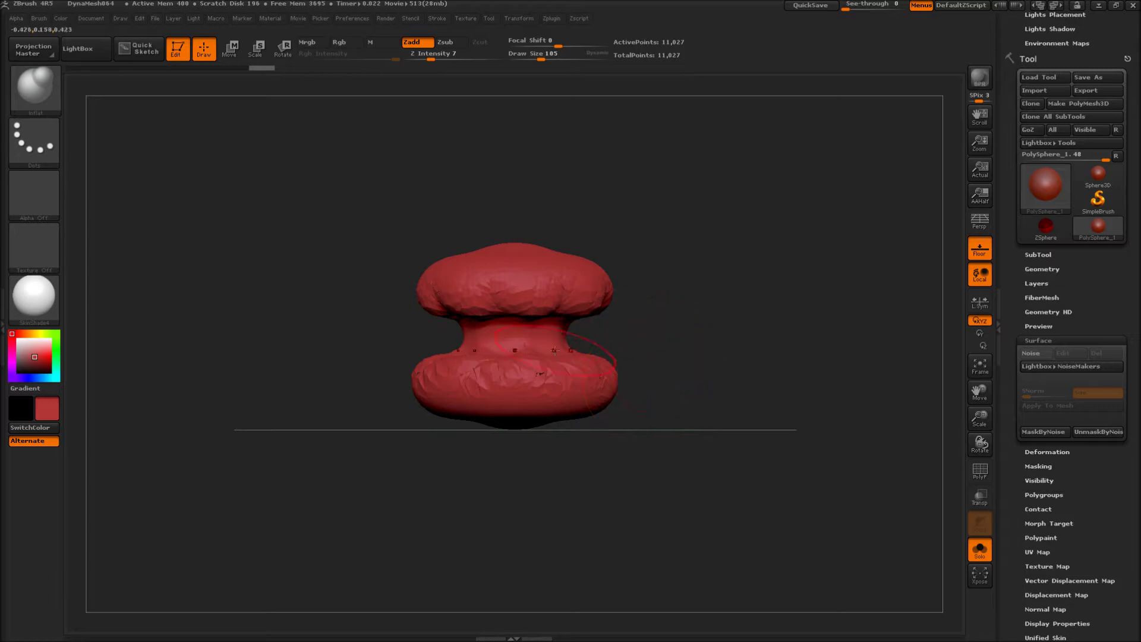
- Smooth the lumpy bulges and waist with the Smooth brush at Z intensity 7
key(shift)
drag(450, 61, 430, 60)
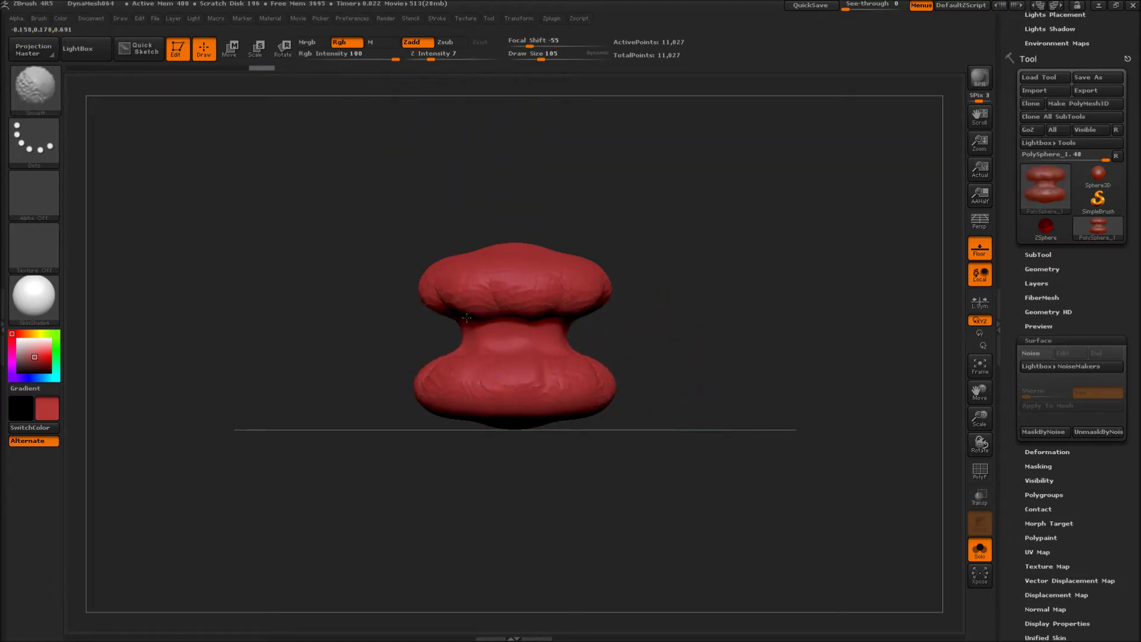
drag(611, 249, 588, 295)
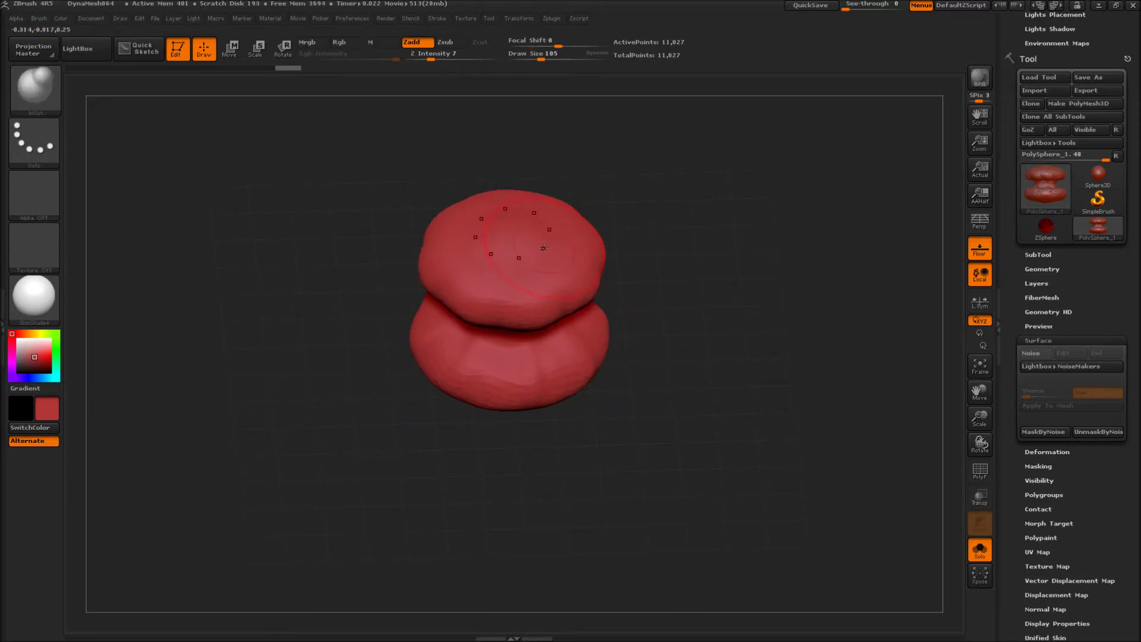
- Push the centres of the model's top and underside inward with the Move brush
key(b)
key(m)
key(v)
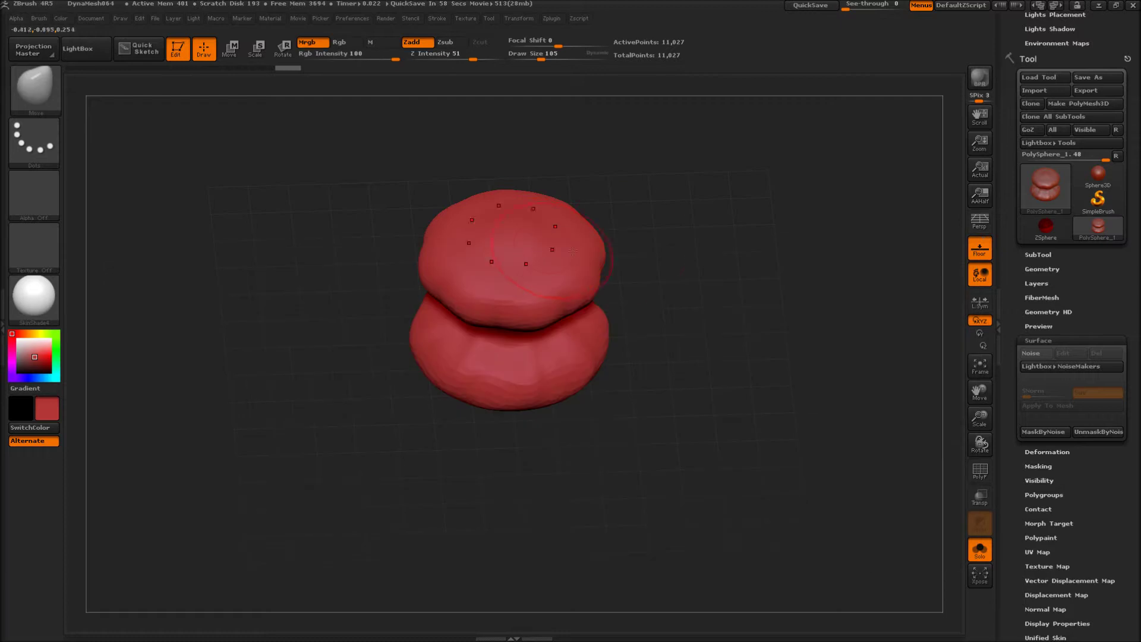
ctrl+right_drag(572, 251, 659, 303)
drag(553, 218, 539, 221)
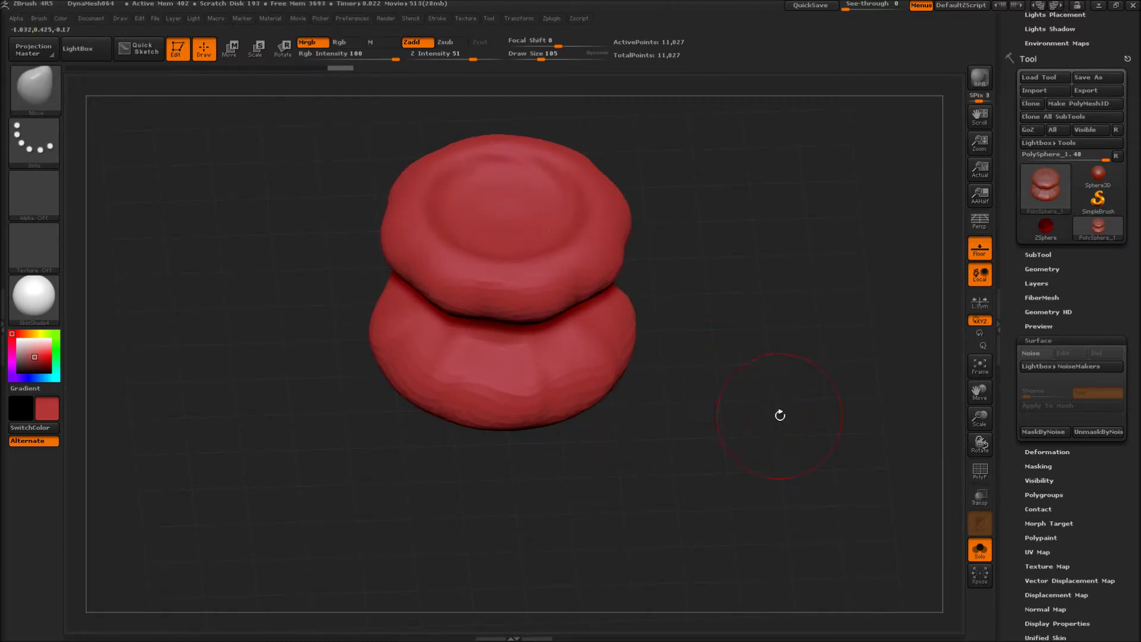
mouse_move(779, 412)
mouse_down()
mouse_move(776, 331)
mouse_move(631, 390)
mouse_up()
drag(544, 393, 537, 388)
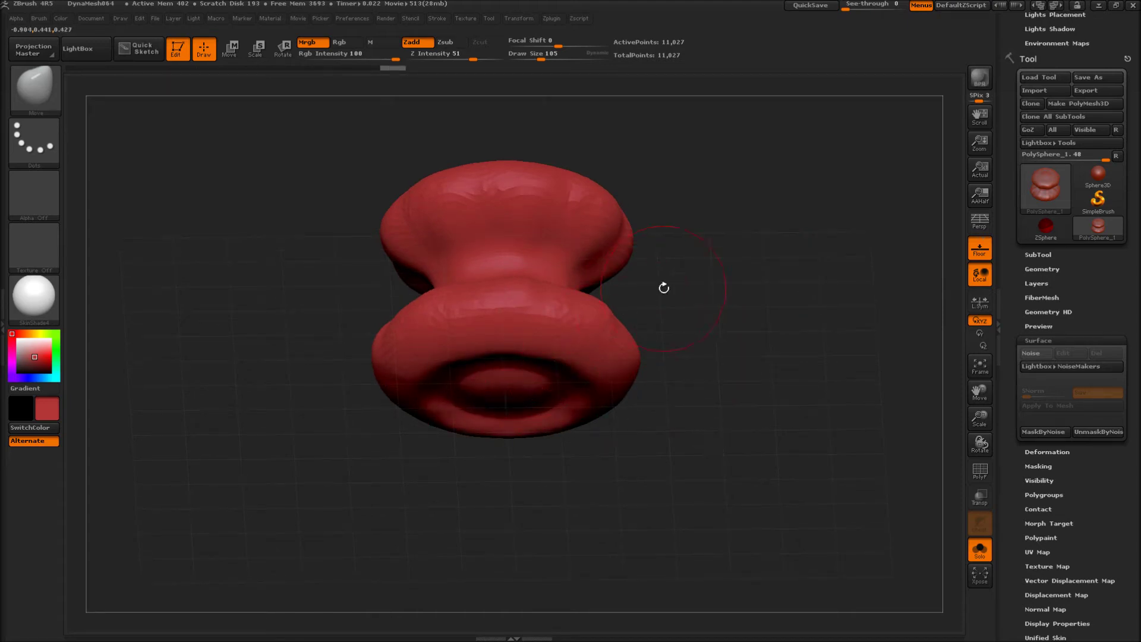
- Set the Move brush's draw size to 220 and pull the lower bulge, its shoulder and the waist slightly inward
drag(662, 285, 664, 332)
alt+drag(690, 282, 698, 332)
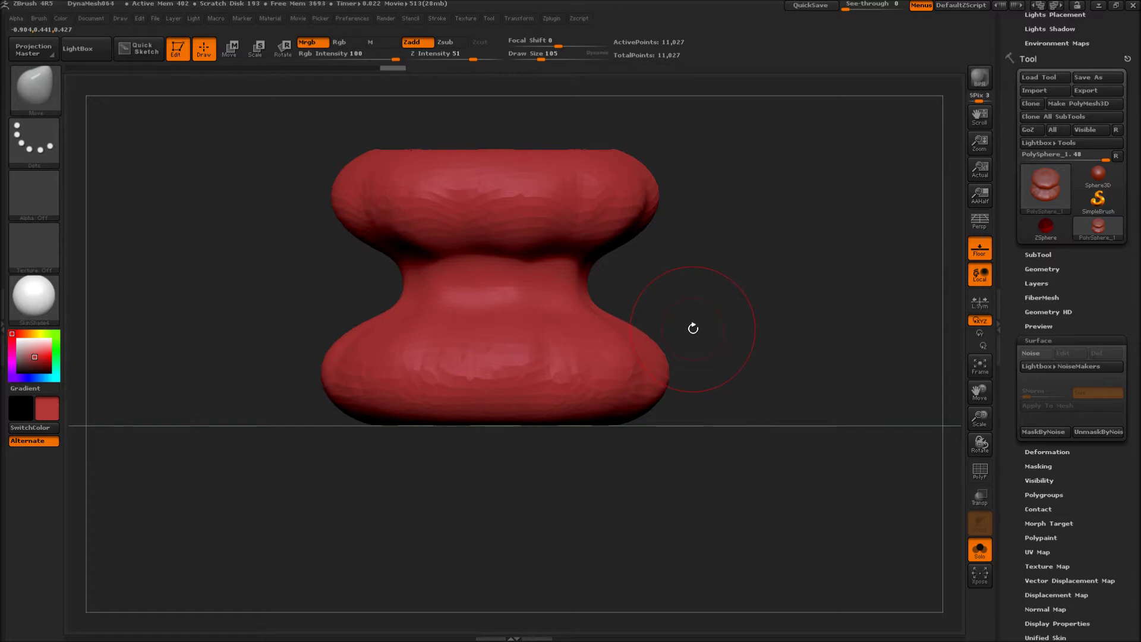
key(s)
drag(695, 326, 709, 327)
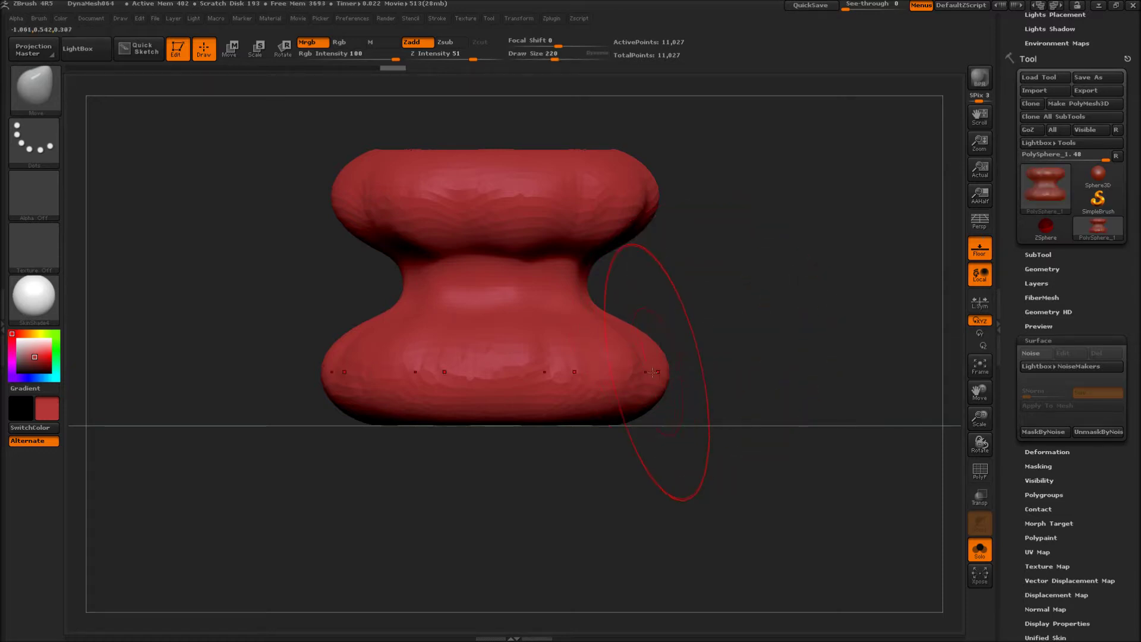
drag(647, 372, 624, 374)
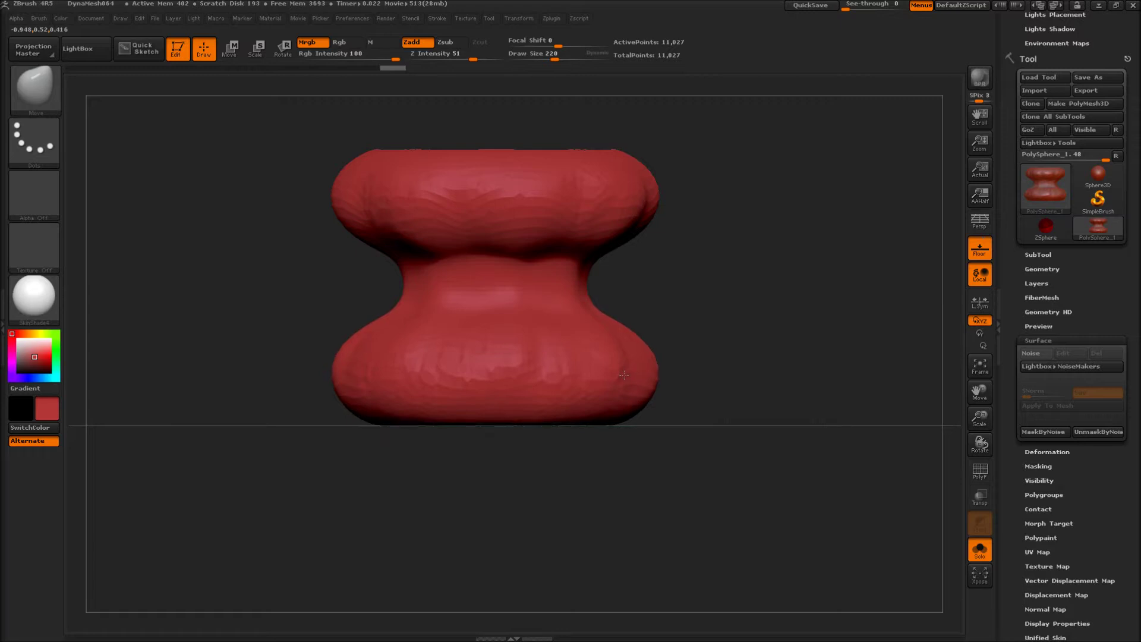
drag(616, 323, 607, 333)
mouse_move(582, 264)
mouse_down()
mouse_move(576, 255)
mouse_move(568, 274)
mouse_up()
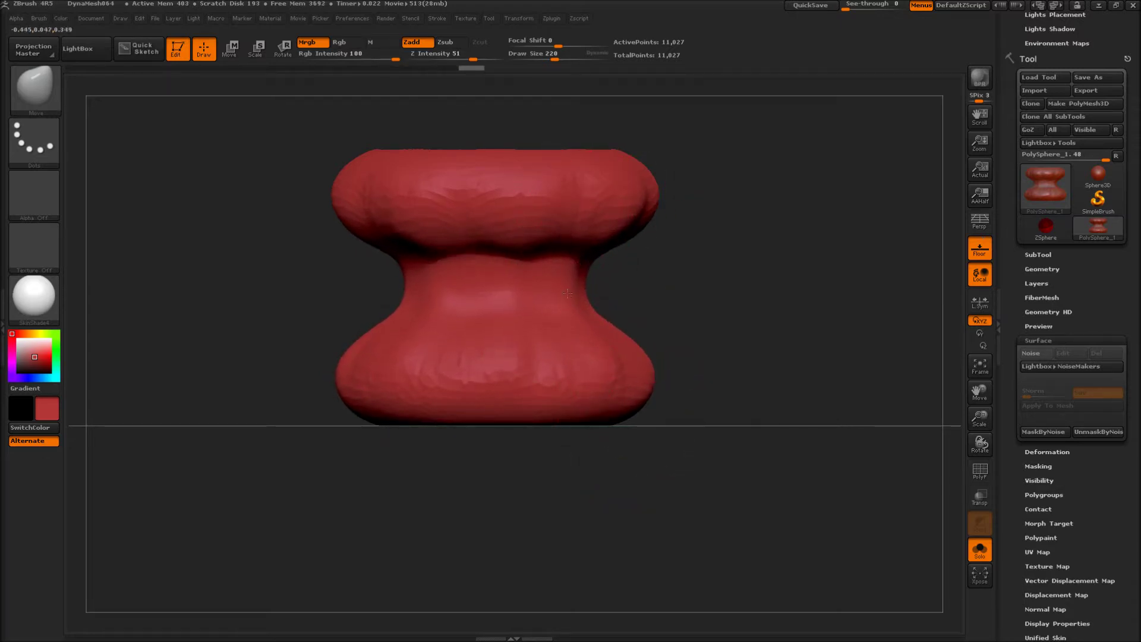
- Narrow the waist by deflating it with the Inflat brush in subtractive mode
key(b)
key(b)
key(i)
key(n)
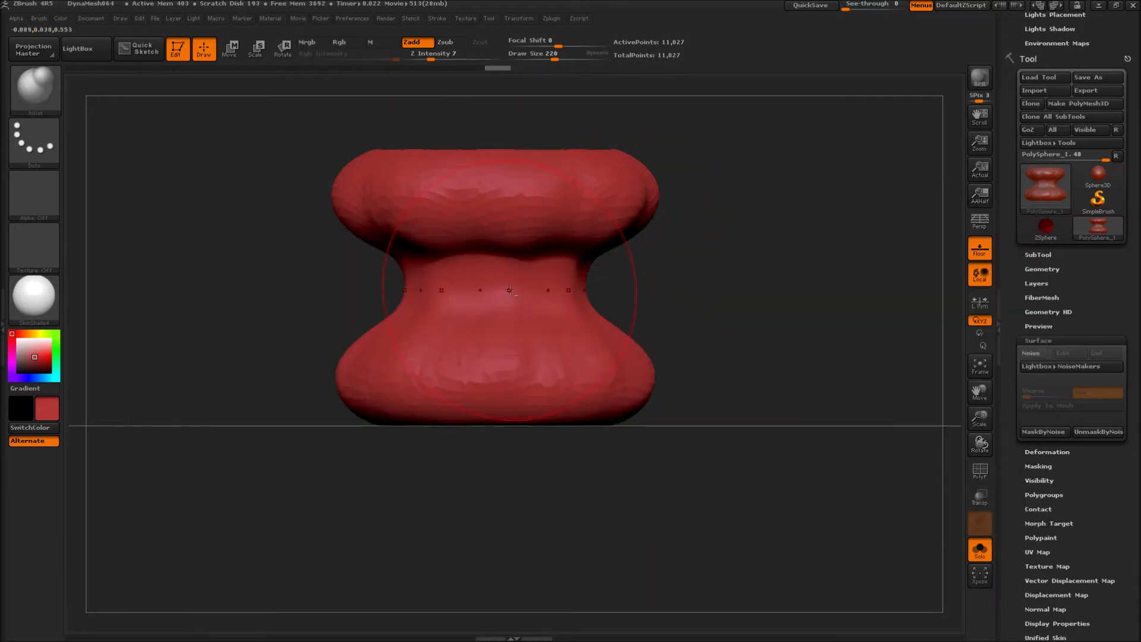
alt+drag(516, 291, 531, 326)
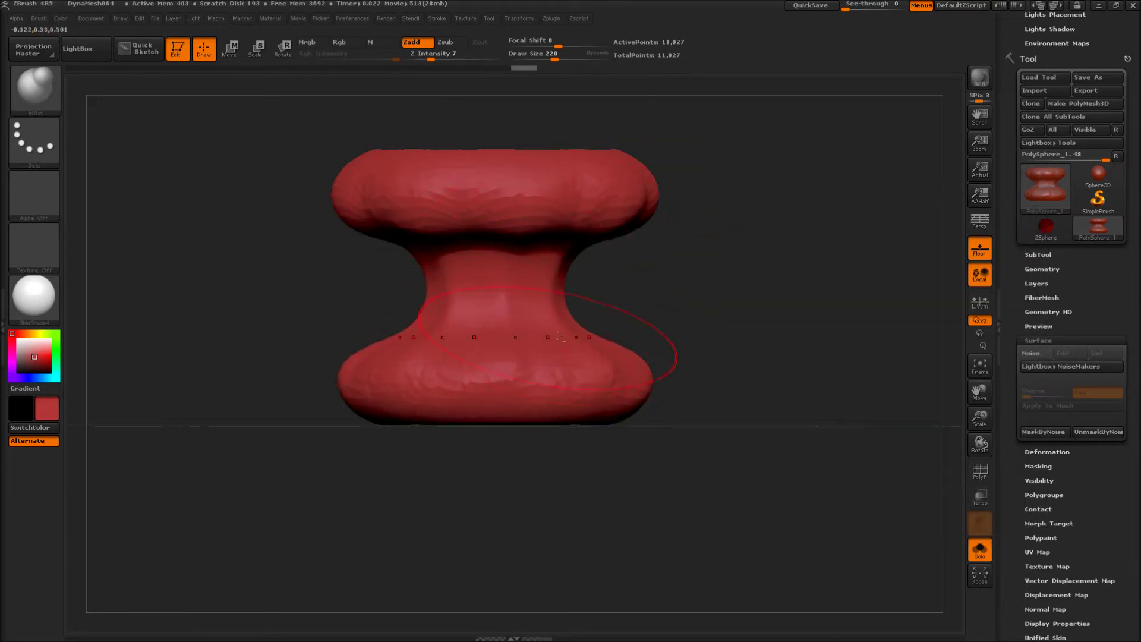
- Remesh the spool-shaped model with DynaMesh to even out its topology
drag(657, 333, 675, 331)
ctrl+right_drag(668, 308, 723, 334)
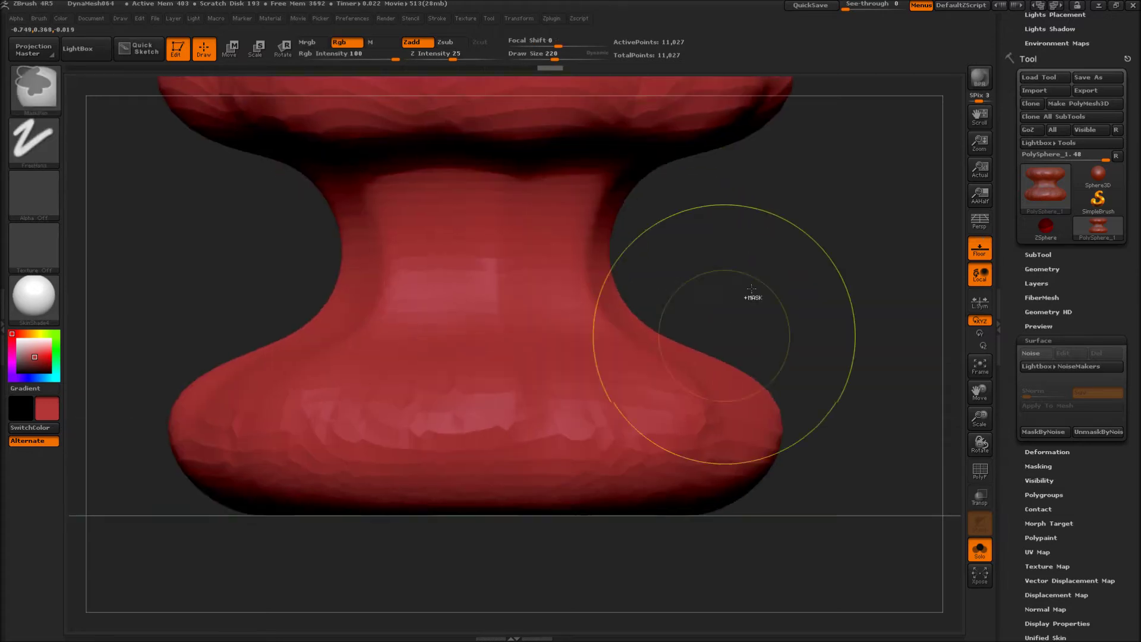
ctrl+drag(810, 214, 832, 308)
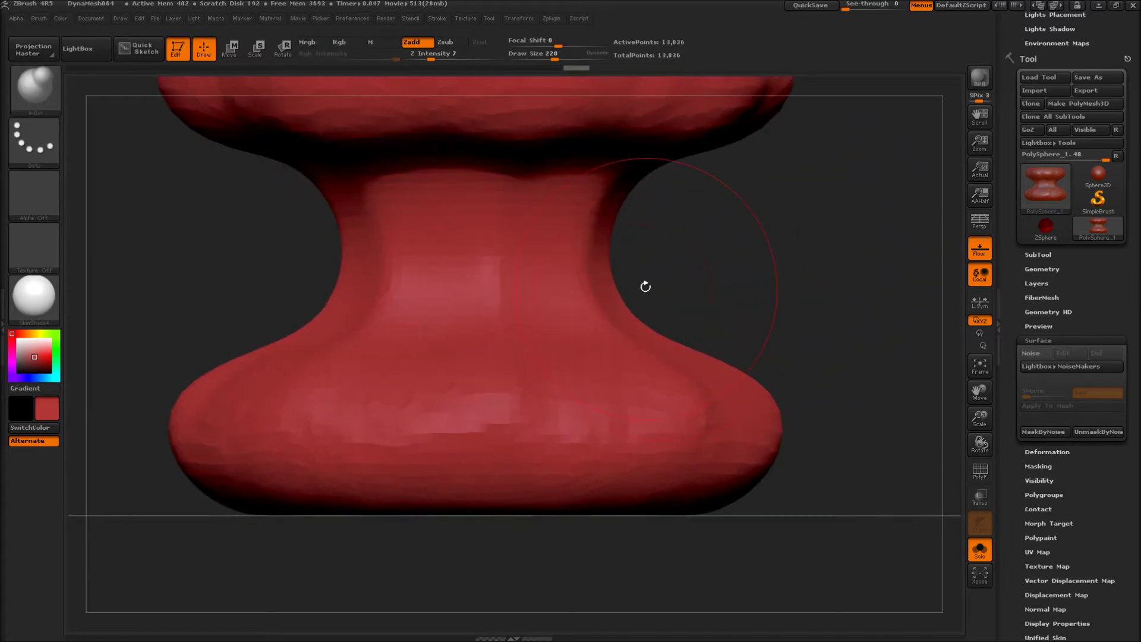
- Undo the oversized inflate stroke, set the draw size to 89 and inflate a raised ring around the middle of the waist
drag(520, 259, 511, 266)
key(ctrl+z)
scroll(716, 230, down, 1)
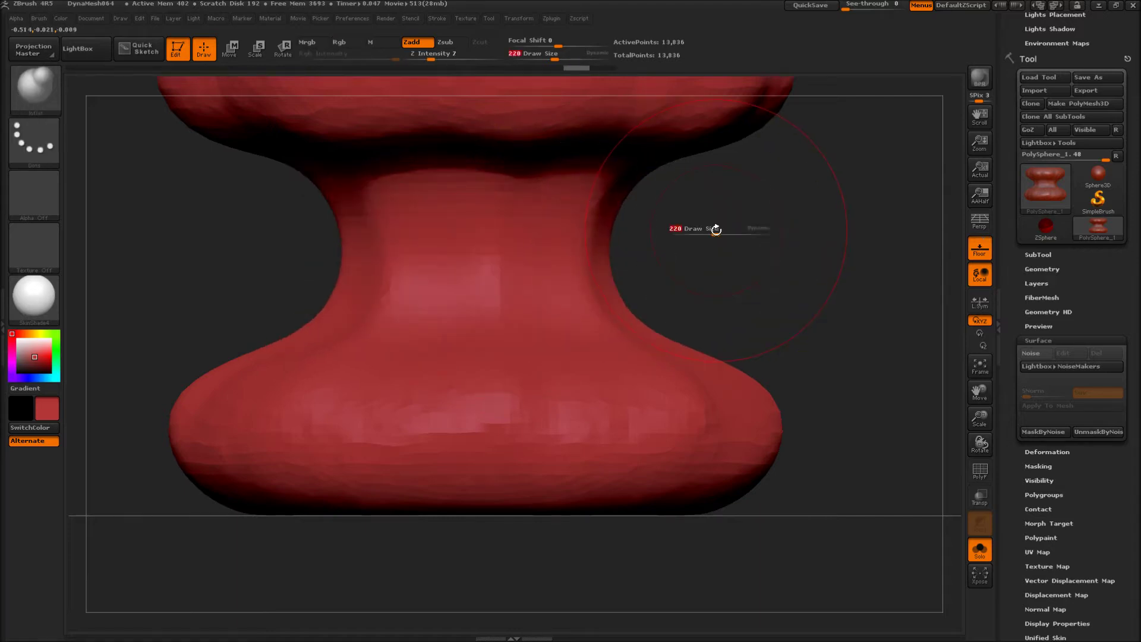
drag(716, 230, 707, 231)
scroll(707, 230, down, 3)
mouse_move(517, 270)
mouse_down()
mouse_move(500, 252)
mouse_move(418, 267)
mouse_up()
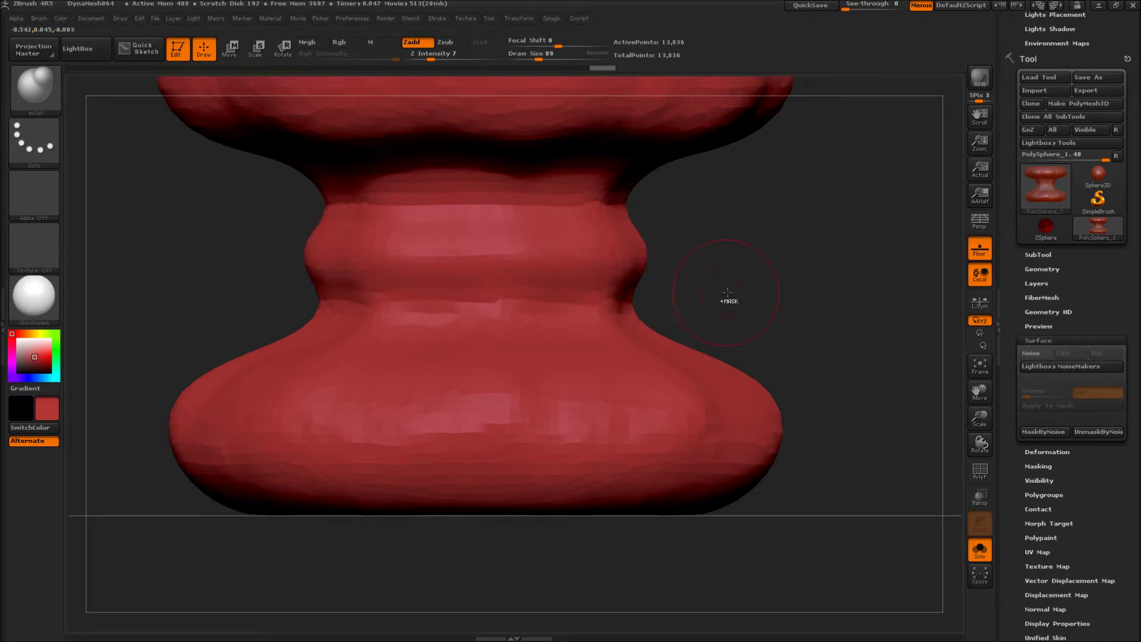
- Create a new InsertMesh brush from the finished spool-shaped model
mouse_move(729, 301)
alt+mouse_down()
mouse_move(702, 257)
mouse_move(657, 305)
mouse_move(680, 306)
mouse_move(689, 280)
alt+mouse_up()
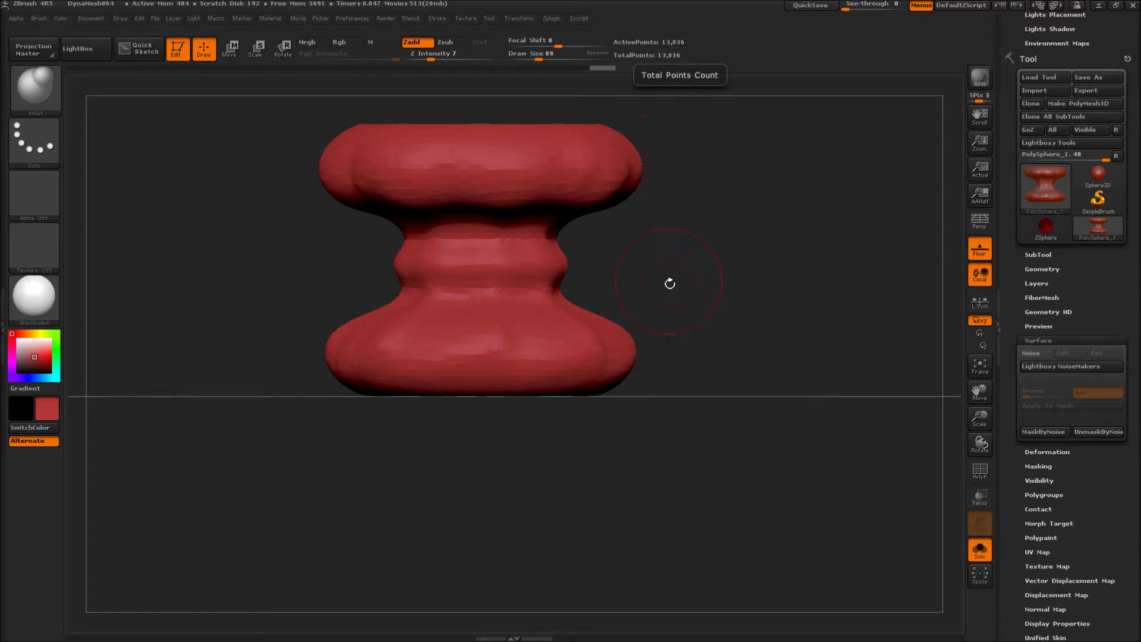
drag(684, 251, 704, 306)
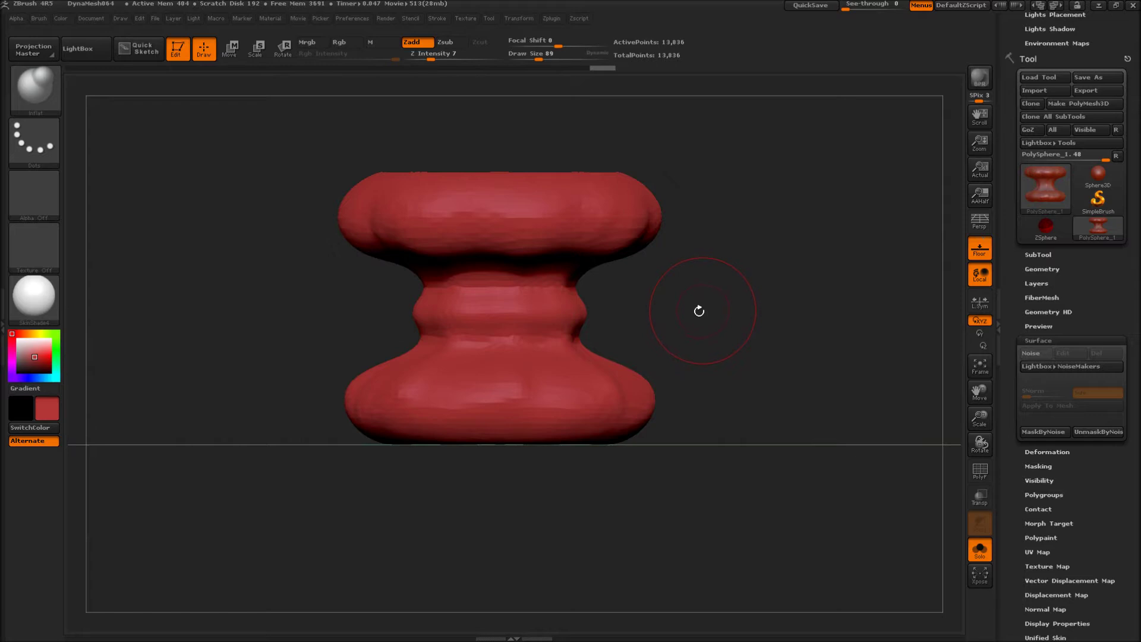
key(b)
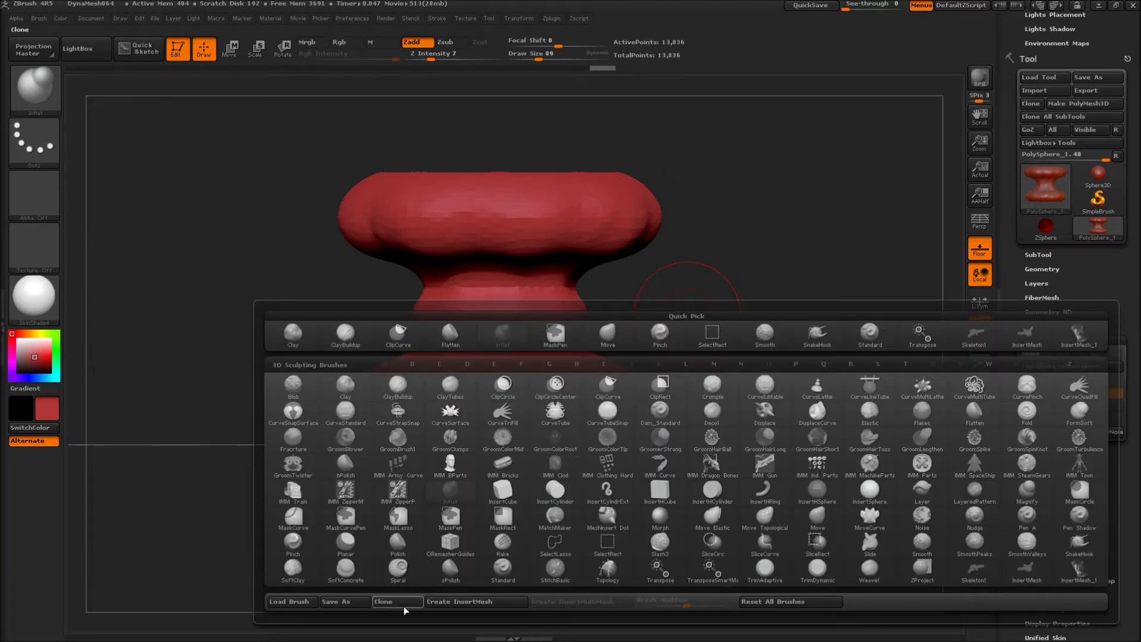
click(458, 601)
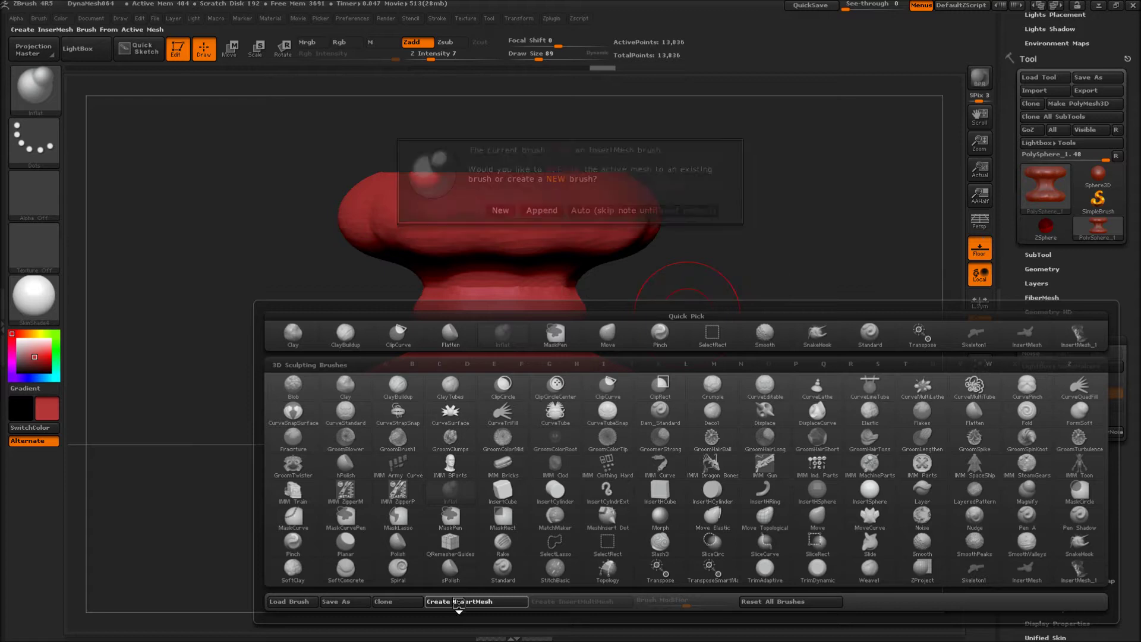
click(500, 211)
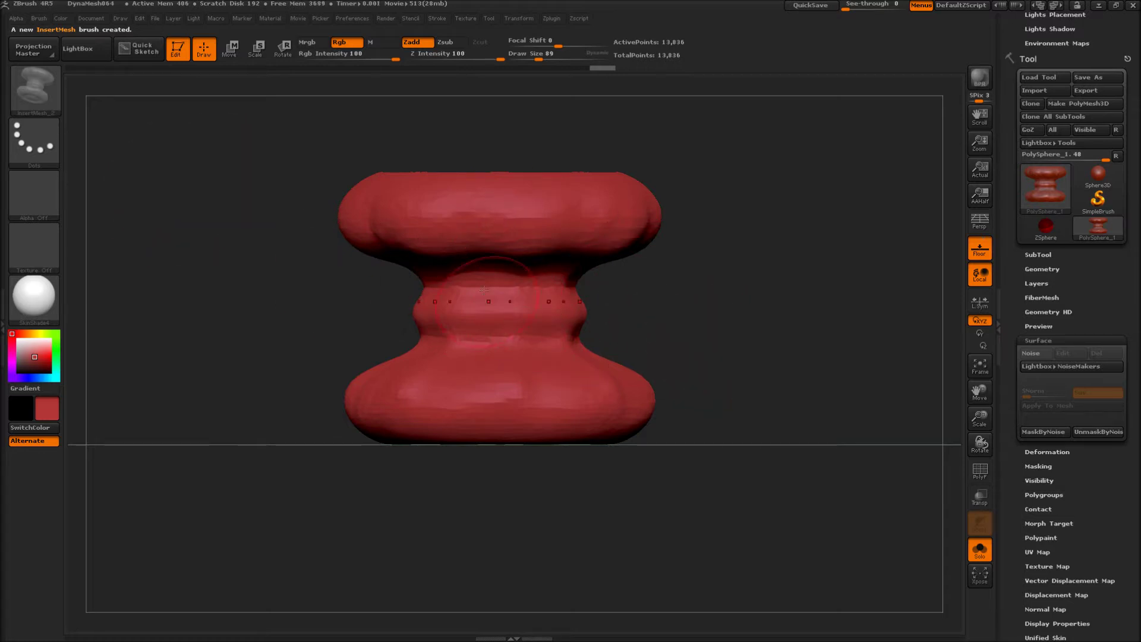
- Load the DynaMesh064.ZPR project to start from a fresh sphere
click(81, 56)
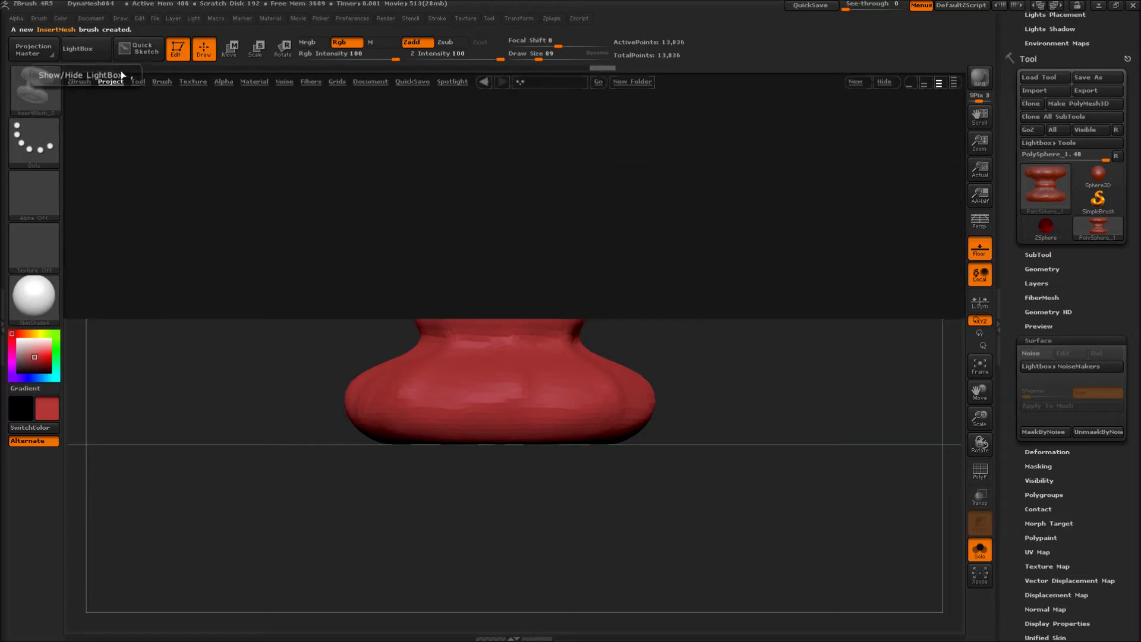
double_click(284, 130)
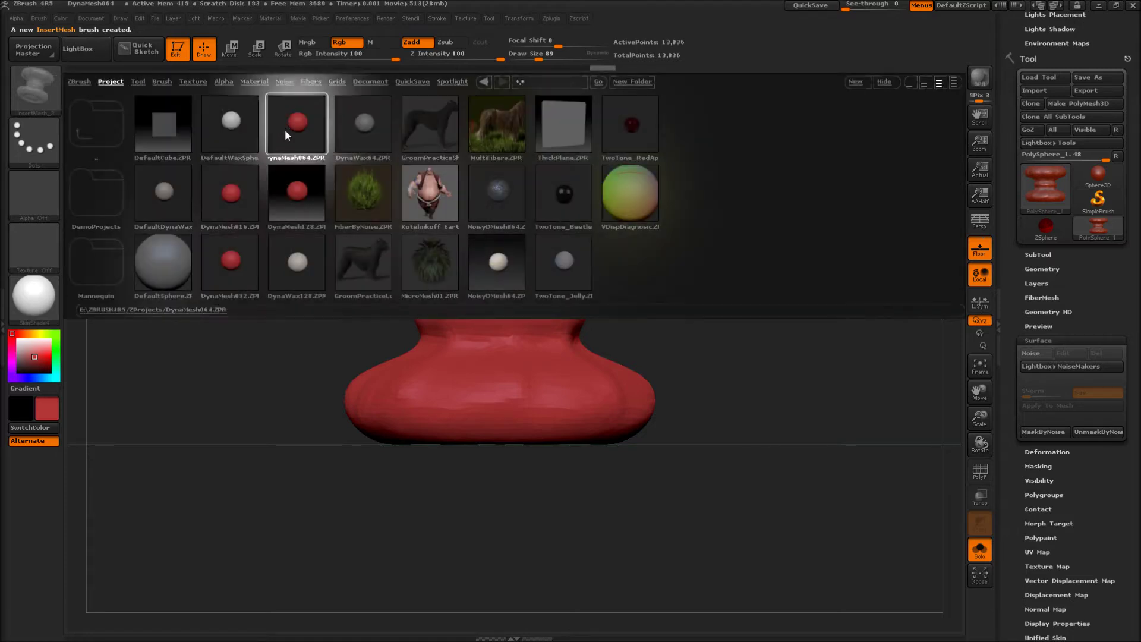
click(604, 370)
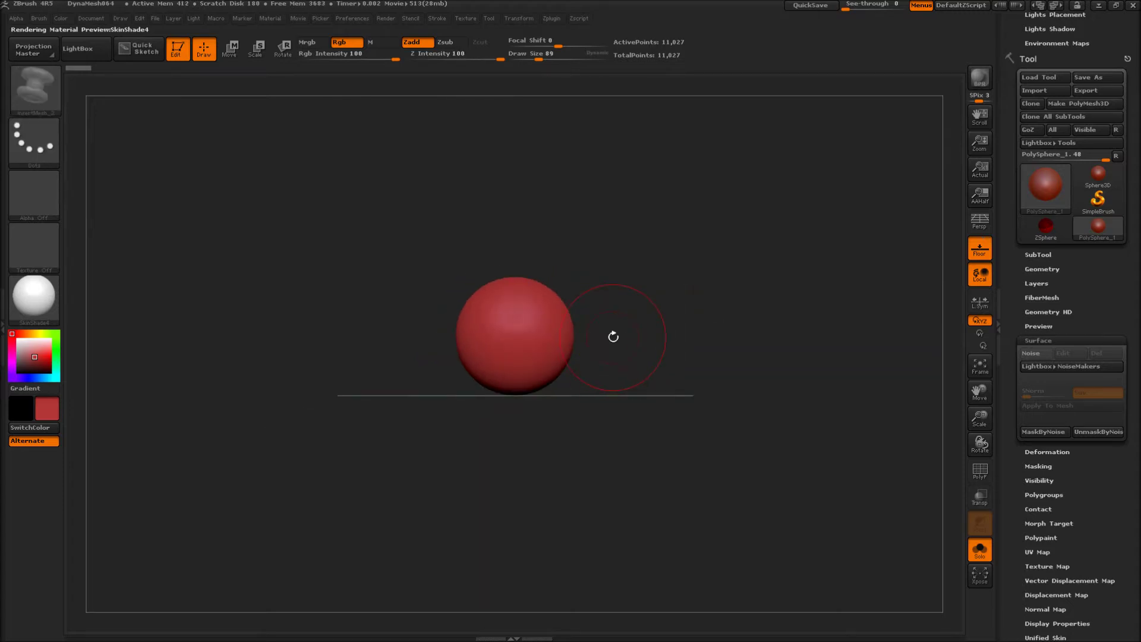
- Switch to the Move brush at draw size 304 and stretch the sphere vertically into a tall, rounded torso blank
key(b)
key(m)
key(v)
key(s)
drag(613, 337, 635, 340)
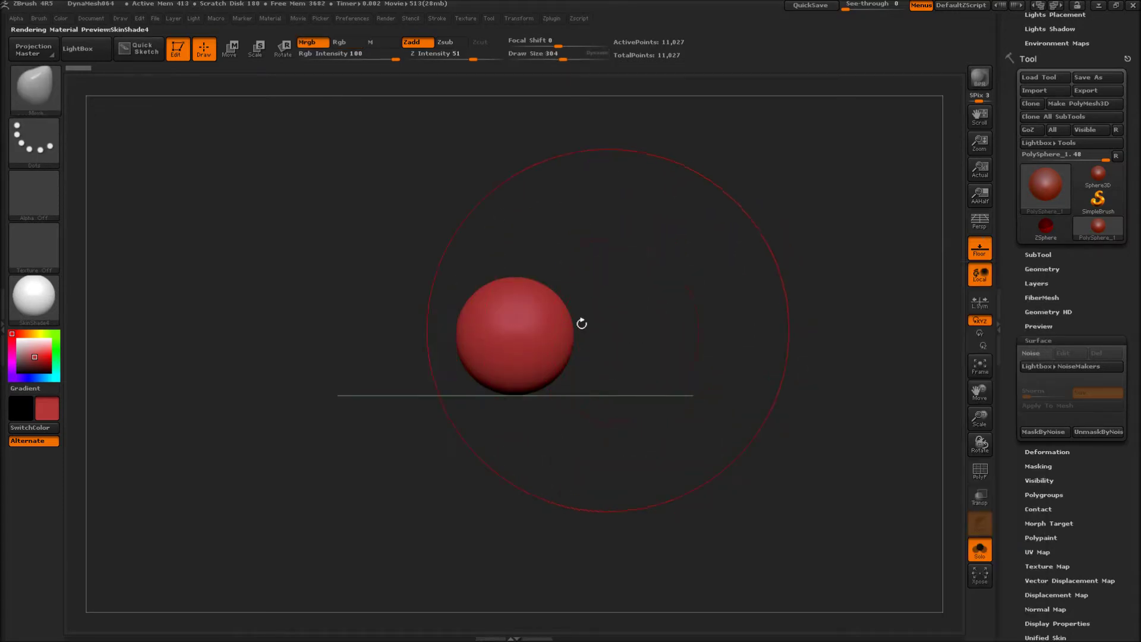
drag(521, 279, 522, 169)
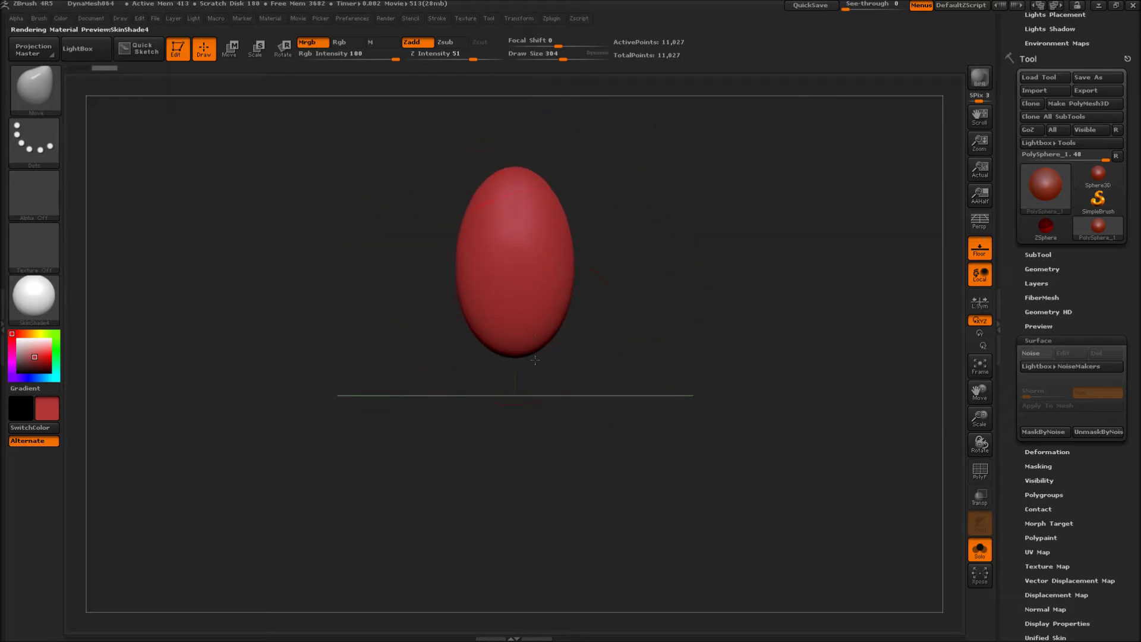
mouse_move(535, 360)
mouse_down()
mouse_move(533, 467)
mouse_move(534, 452)
mouse_up()
drag(561, 245, 574, 215)
- Pull the upper sides of the form outward with the Move brush to shape broad symmetrical shoulders
ctrl+right_drag(629, 284, 592, 280)
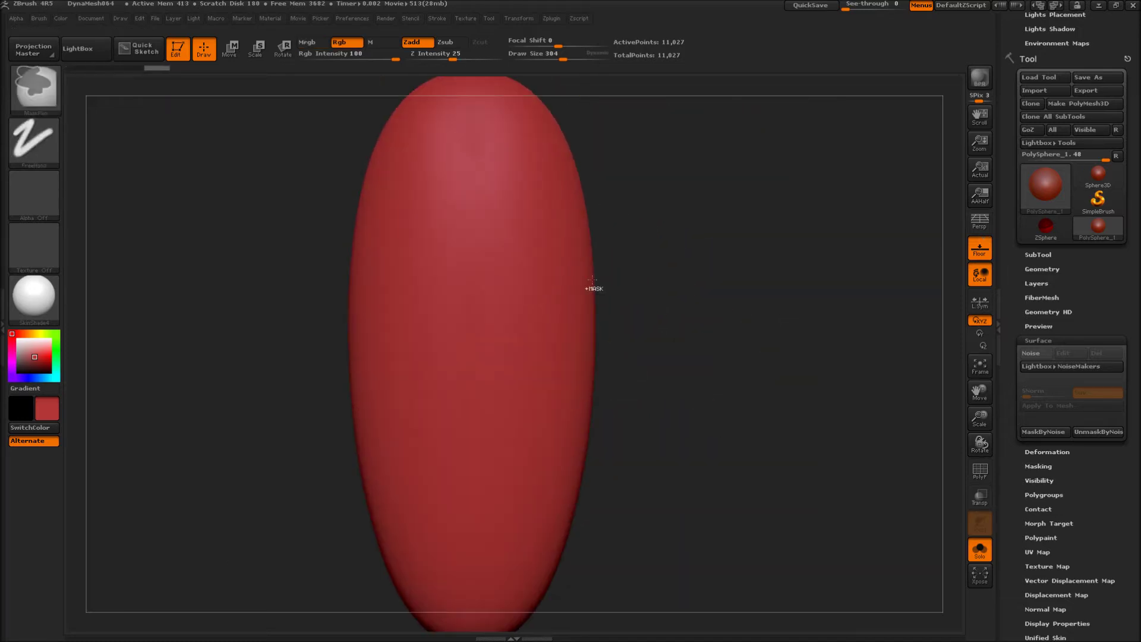
drag(578, 248, 636, 150)
drag(598, 219, 624, 188)
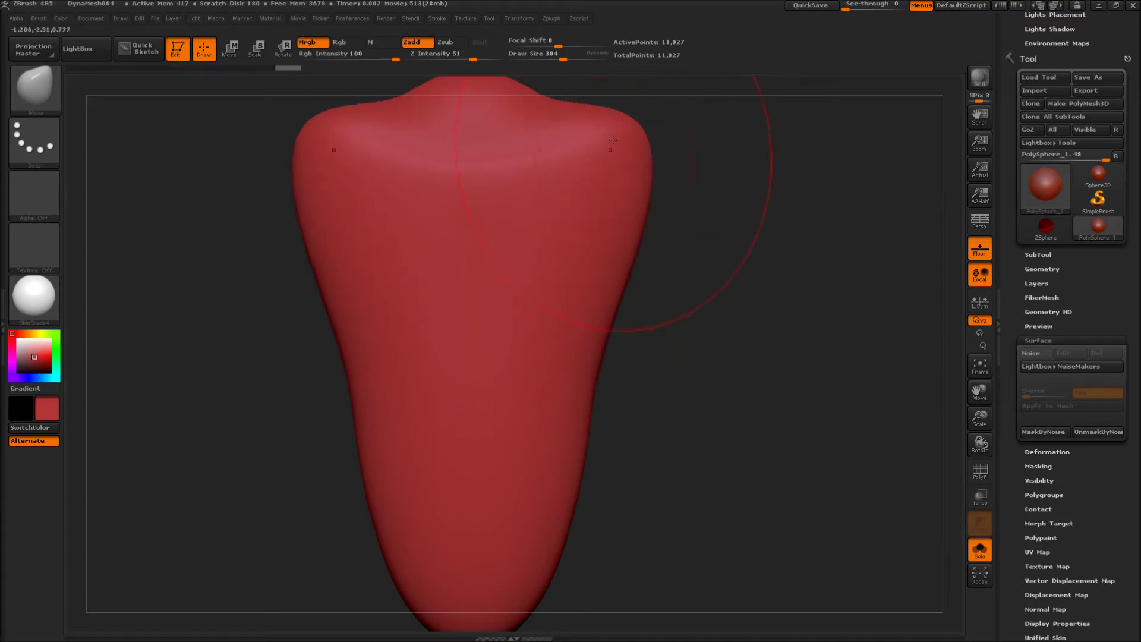
mouse_move(612, 140)
mouse_down()
mouse_move(616, 156)
mouse_move(579, 169)
mouse_up()
- Shape a short, flat-topped neck stub above the shoulders and adjust its slope from an angled view
ctrl+right_drag(769, 156, 949, 597)
drag(554, 306, 585, 285)
mouse_move(586, 332)
mouse_down()
mouse_move(612, 355)
mouse_move(573, 381)
mouse_move(597, 382)
mouse_move(584, 384)
mouse_up()
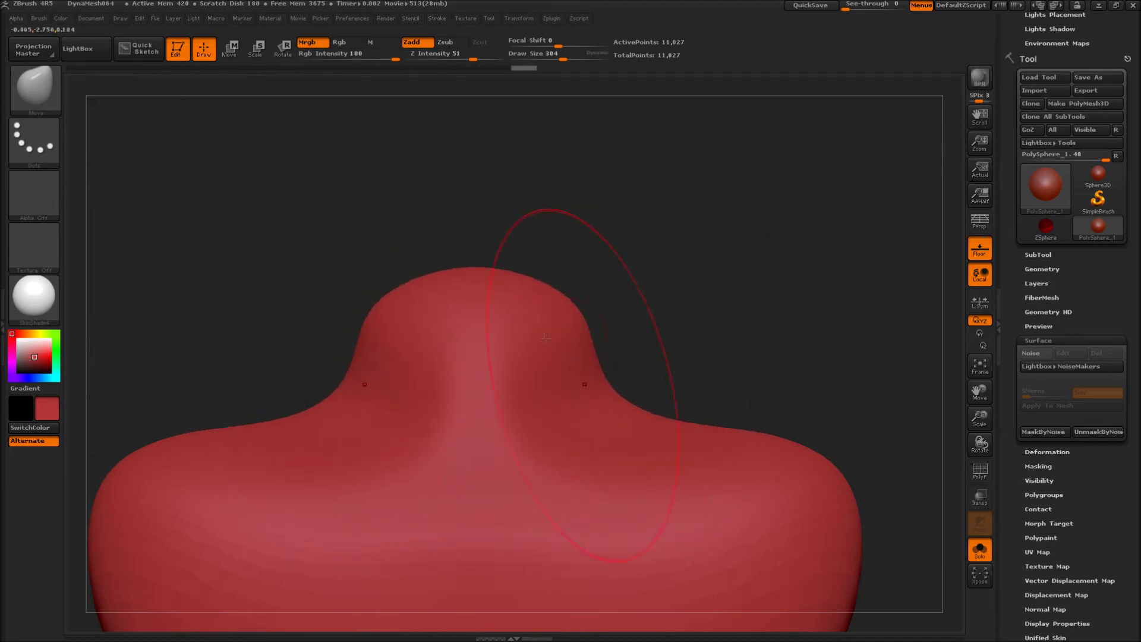
drag(474, 290, 473, 326)
drag(505, 380, 523, 372)
mouse_move(612, 348)
right_down()
mouse_move(656, 351)
mouse_move(478, 365)
right_up()
drag(505, 380, 554, 408)
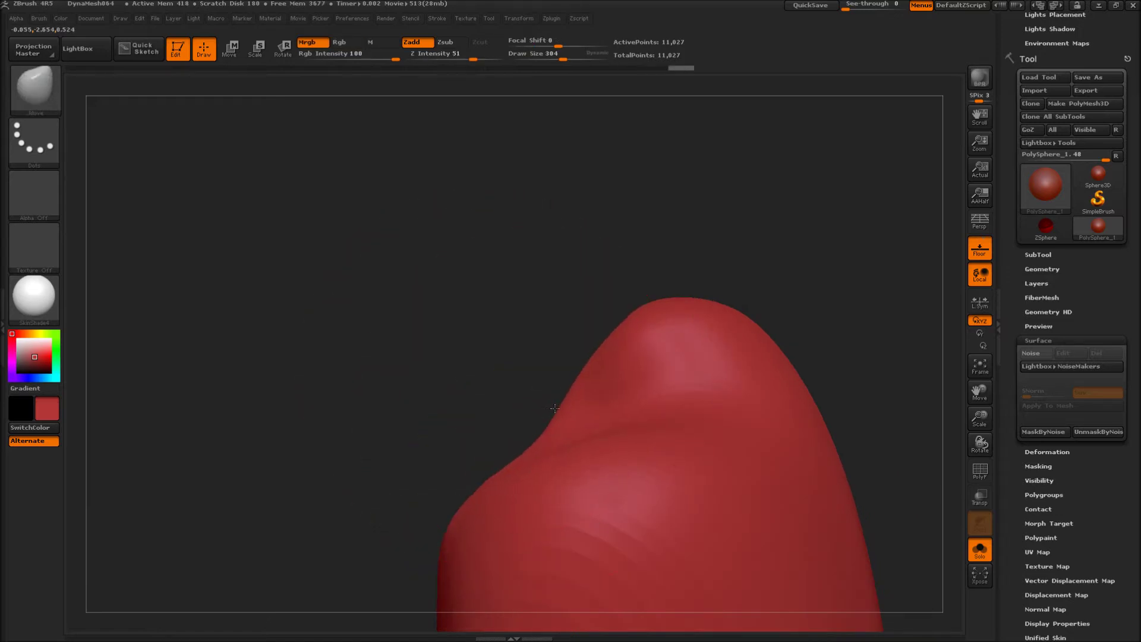
- Slim the torso in side view and bend its back inward to give the body a curved profile
ctrl+right_drag(444, 397, 456, 356)
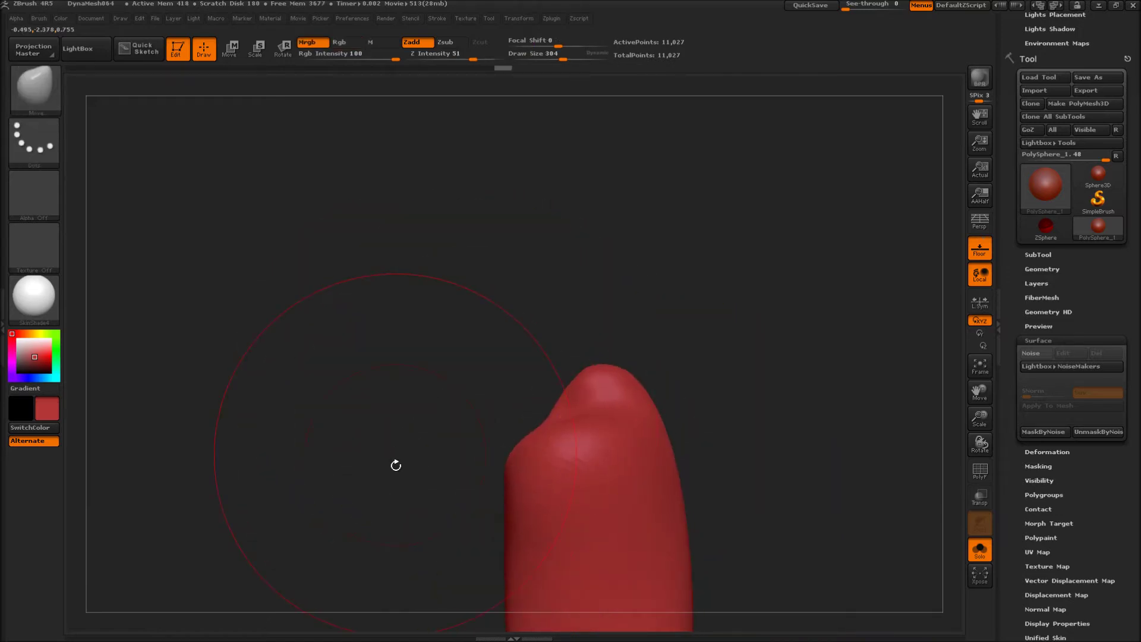
alt+right_drag(339, 446, 285, 333)
ctrl+right_drag(321, 380, 328, 325)
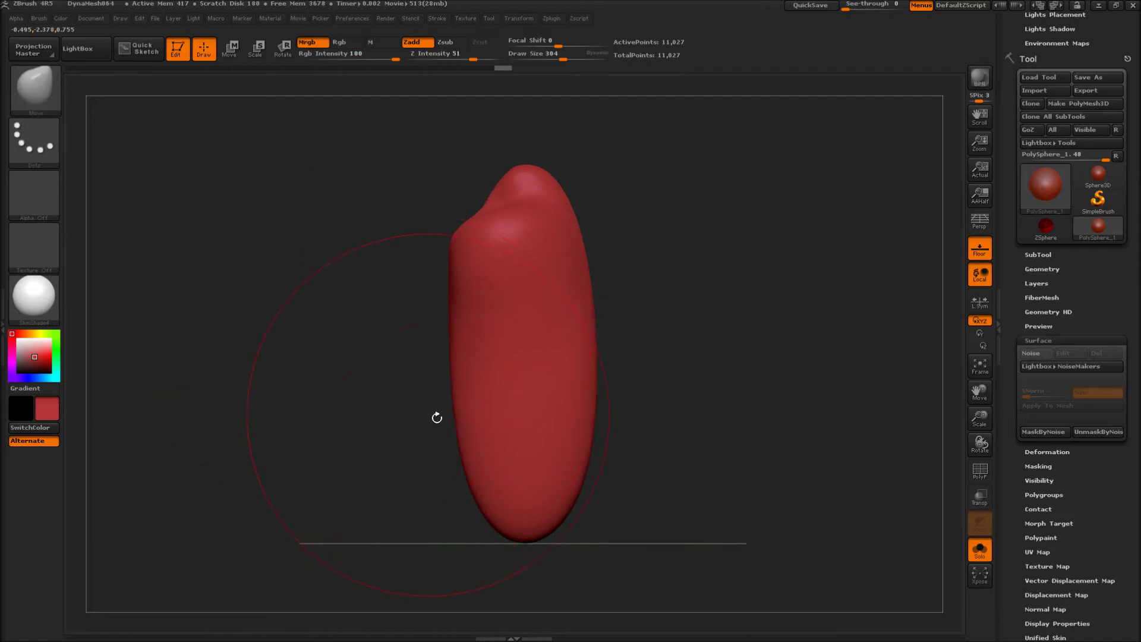
mouse_move(454, 416)
mouse_down()
mouse_move(564, 392)
mouse_move(540, 386)
mouse_up()
drag(576, 323, 537, 312)
mouse_move(585, 371)
right_down()
mouse_move(654, 397)
mouse_move(642, 386)
right_up()
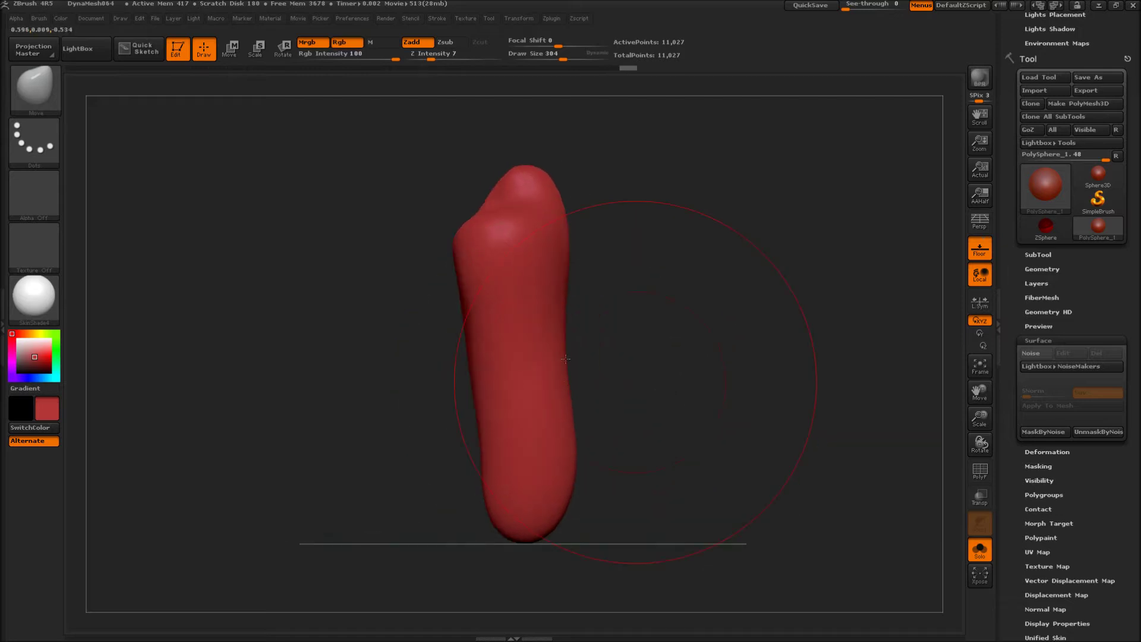
drag(558, 364, 537, 363)
drag(550, 393, 530, 402)
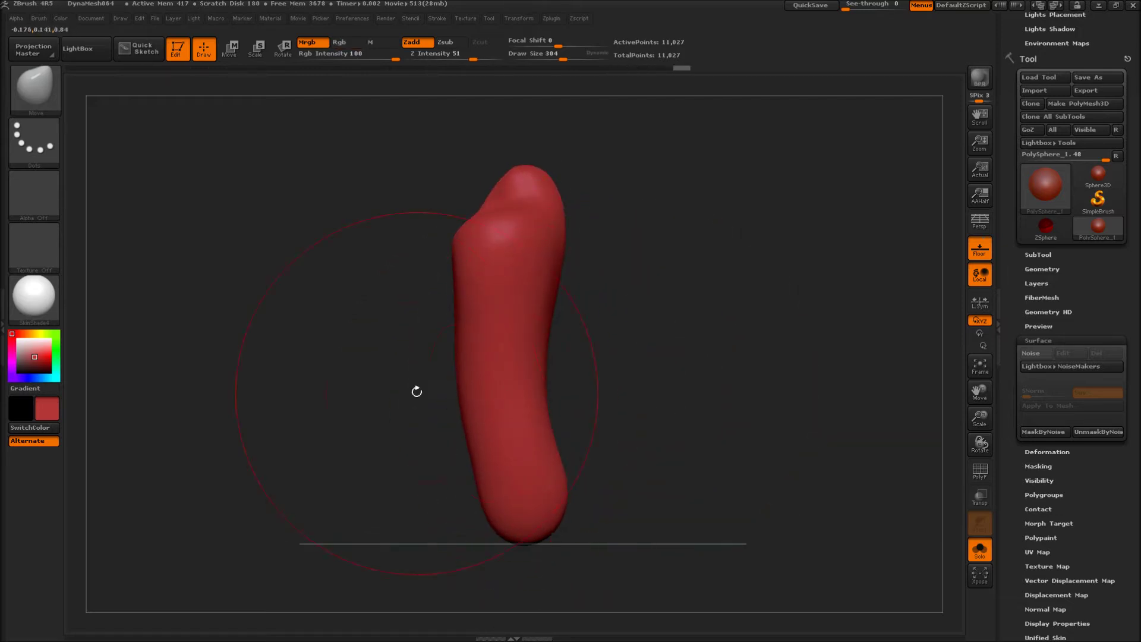
- From the front view, widen the shoulders, extend the lower body downward and pinch in the waist above rounded hips
shift+drag(416, 390, 460, 398)
drag(530, 384, 504, 373)
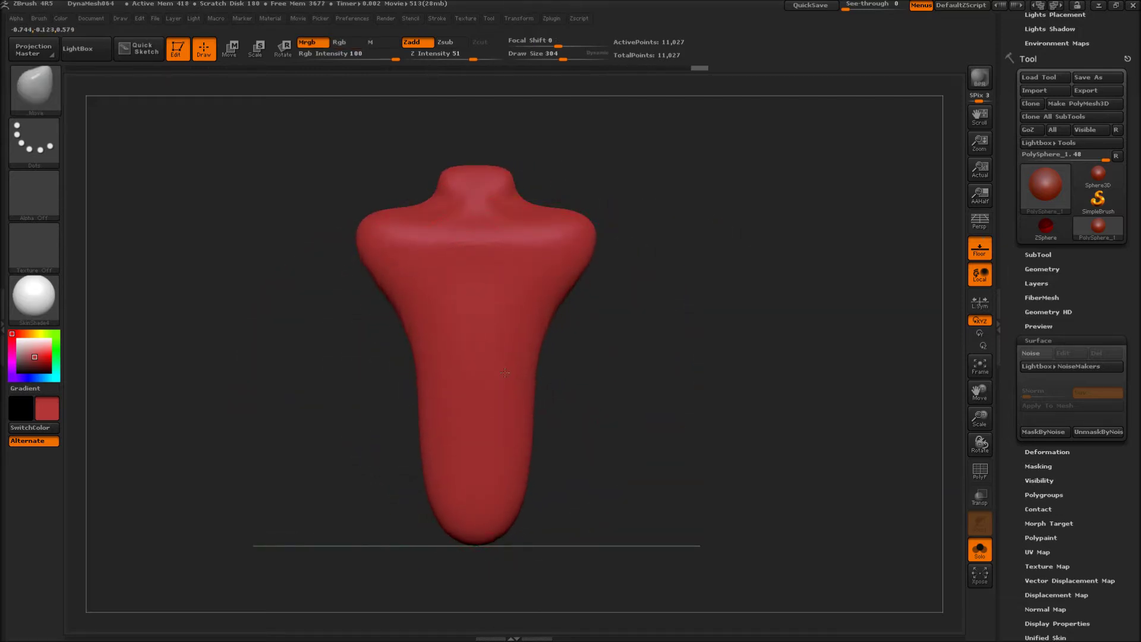
drag(567, 254, 576, 244)
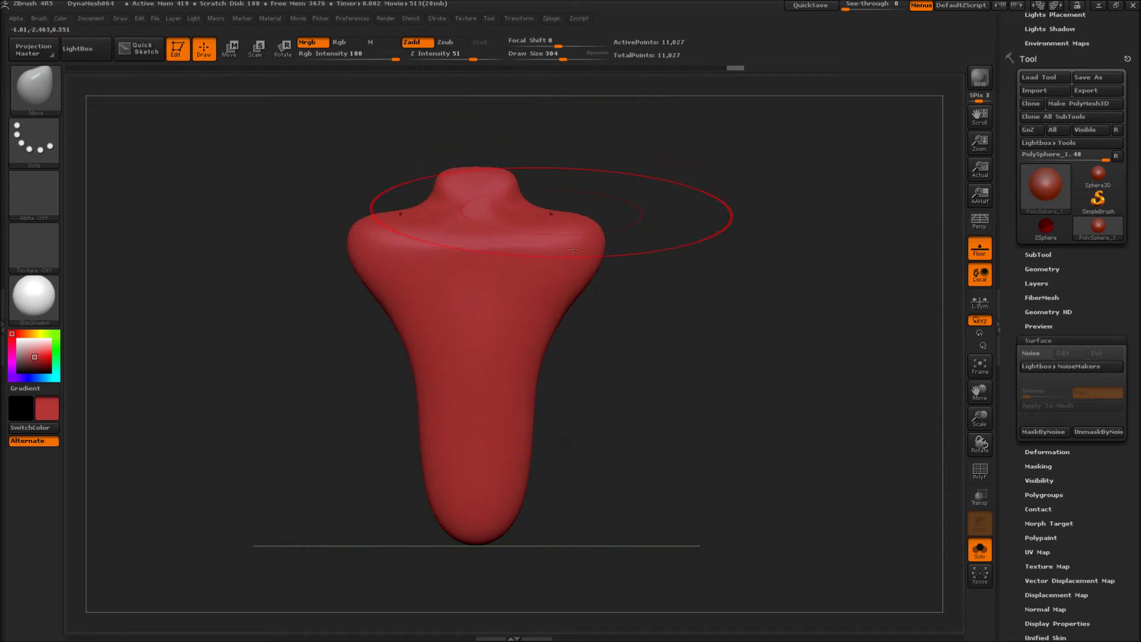
mouse_move(524, 538)
mouse_down()
mouse_move(539, 504)
mouse_move(528, 552)
mouse_move(505, 556)
mouse_up()
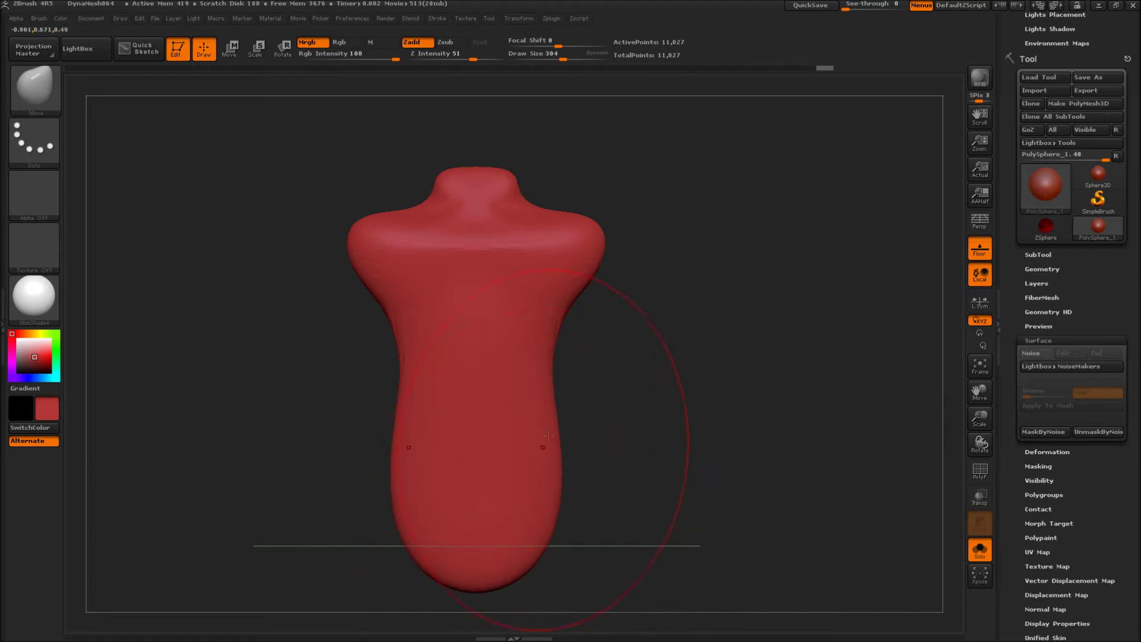
mouse_move(539, 451)
mouse_down()
mouse_move(506, 440)
mouse_move(520, 438)
mouse_up()
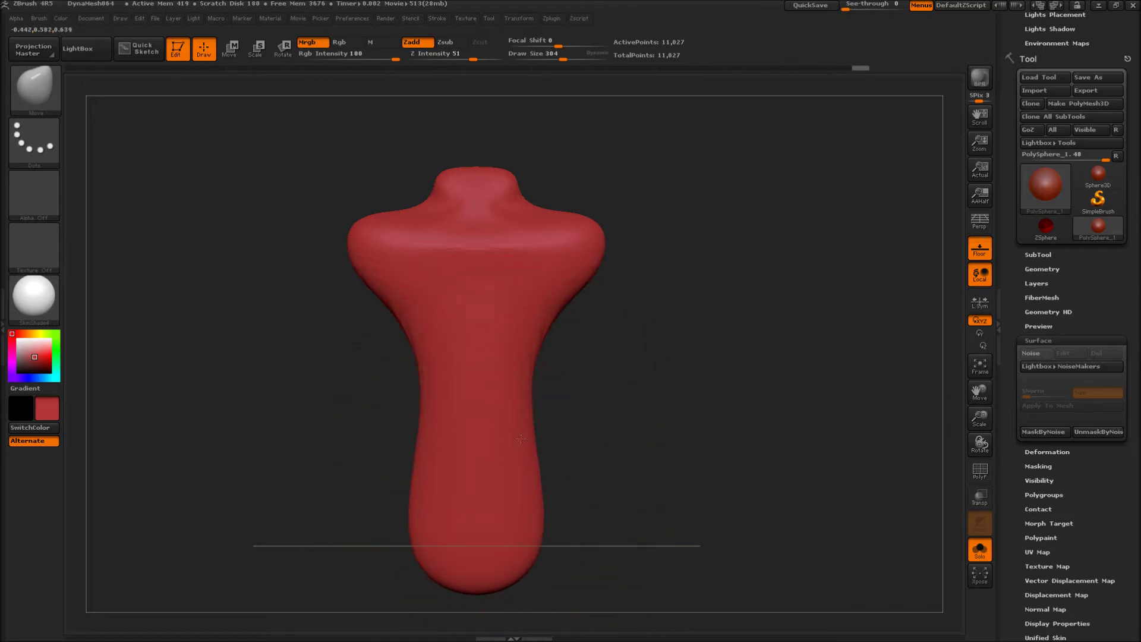
- Remesh the torso with DynaMesh and pull two splayed legs out of its lower end with SnakeHook at draw size 75
drag(637, 430, 575, 326)
alt+drag(531, 453, 526, 342)
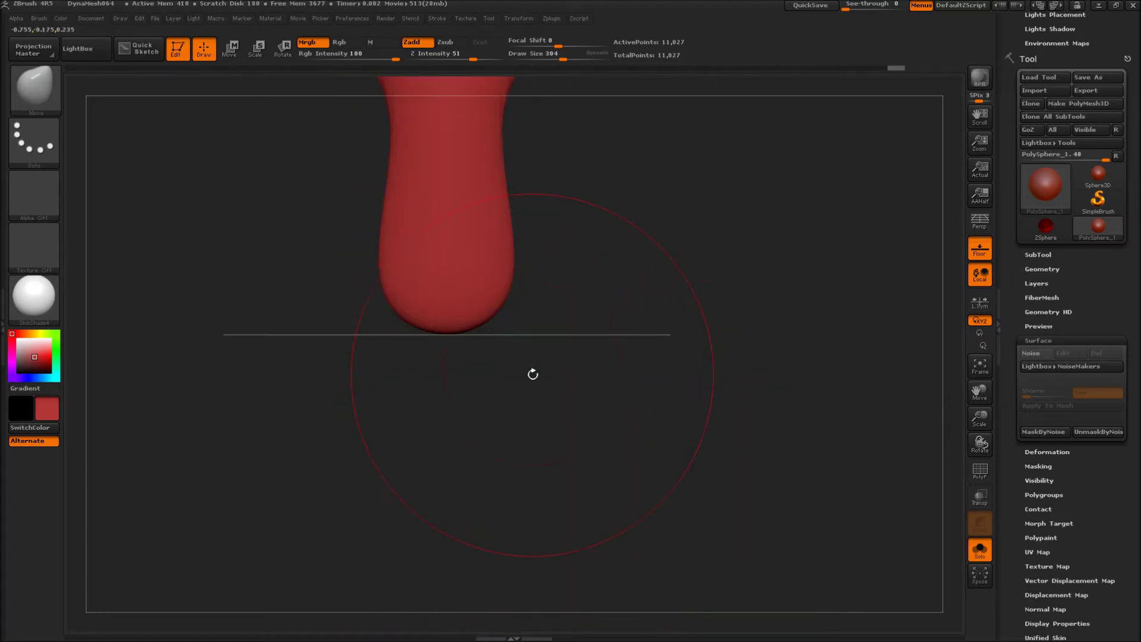
ctrl+drag(658, 269, 597, 441)
key(b)
key(s)
key(h)
text(s)
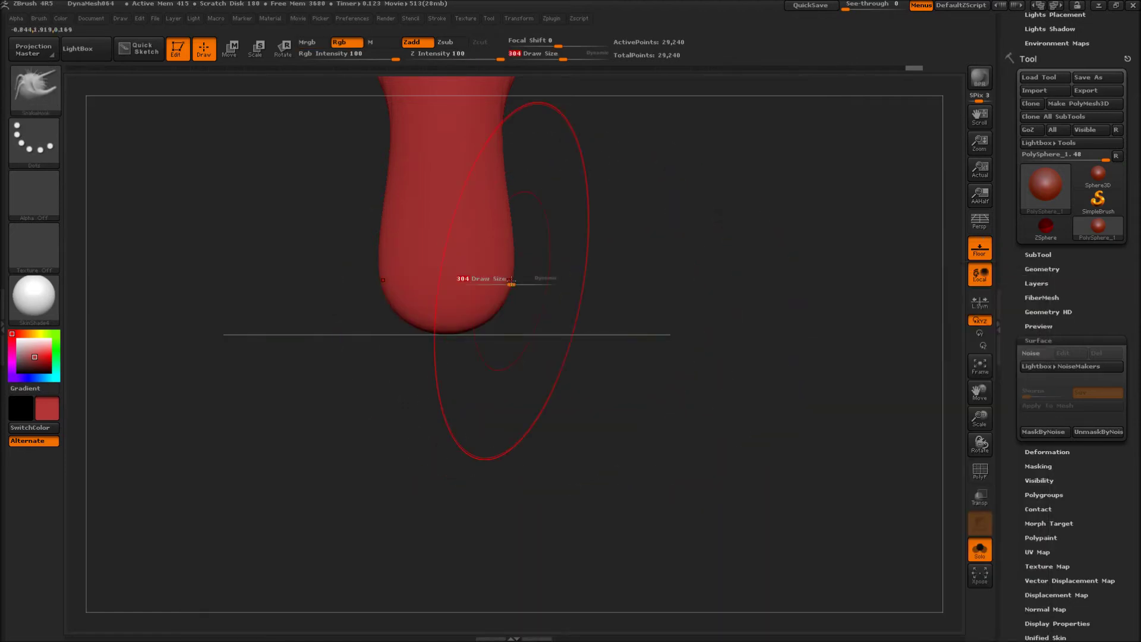
text(75)
drag(476, 321, 612, 494)
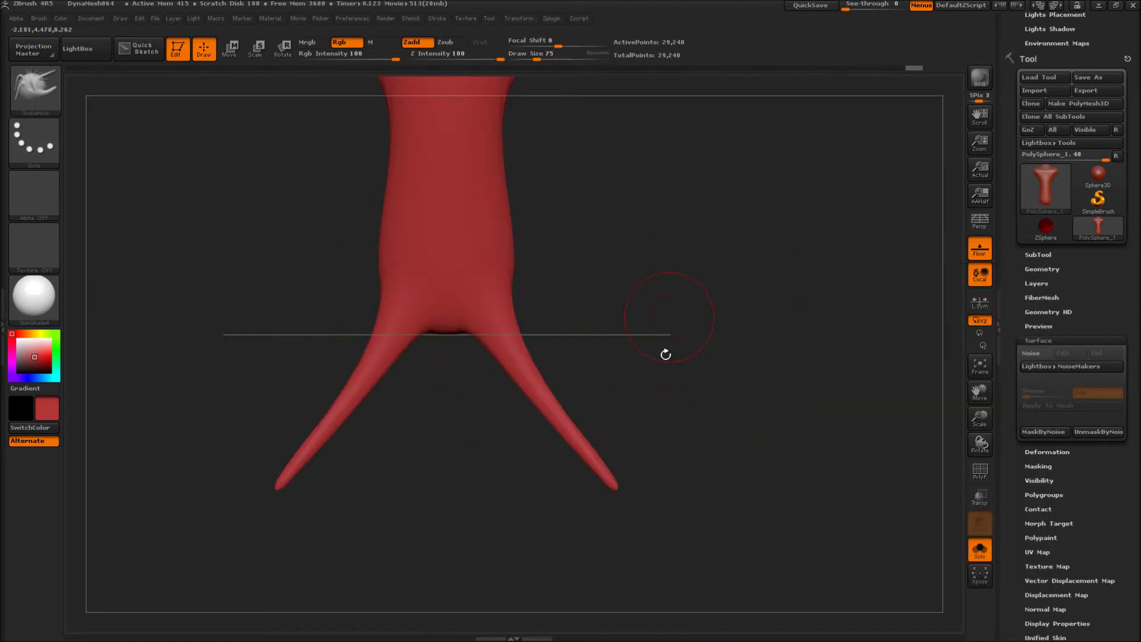
ctrl+drag(693, 342, 708, 433)
- Thicken parts of the thin legs with the Inflat brush and remesh the figure with DynaMesh
key(b)
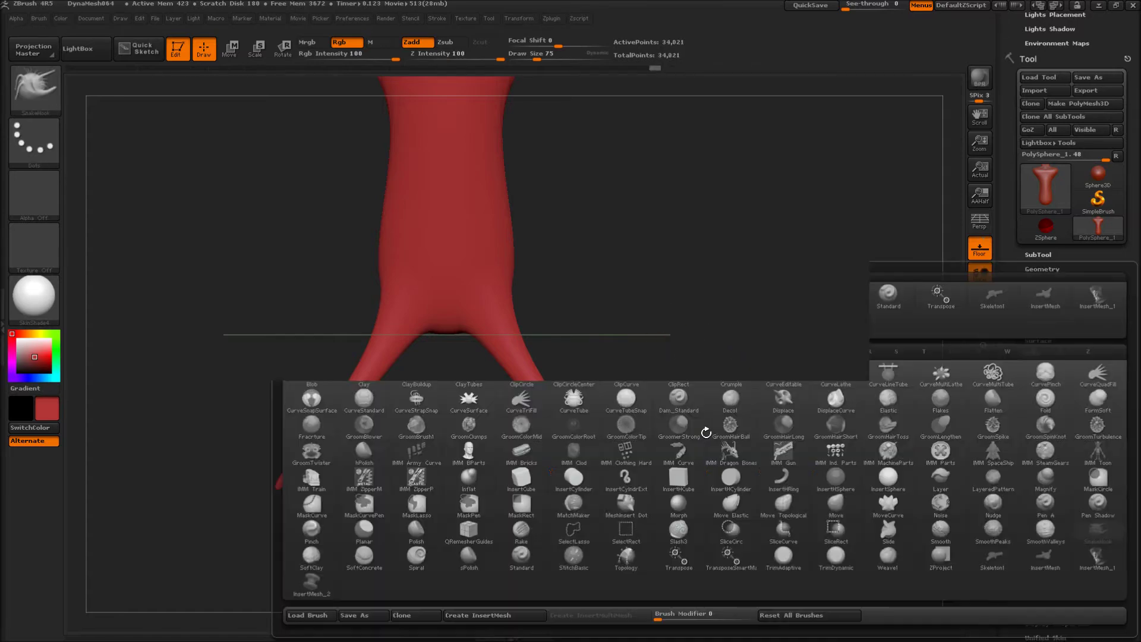
key(i)
key(n)
drag(625, 472, 611, 483)
ctrl+drag(671, 297, 677, 333)
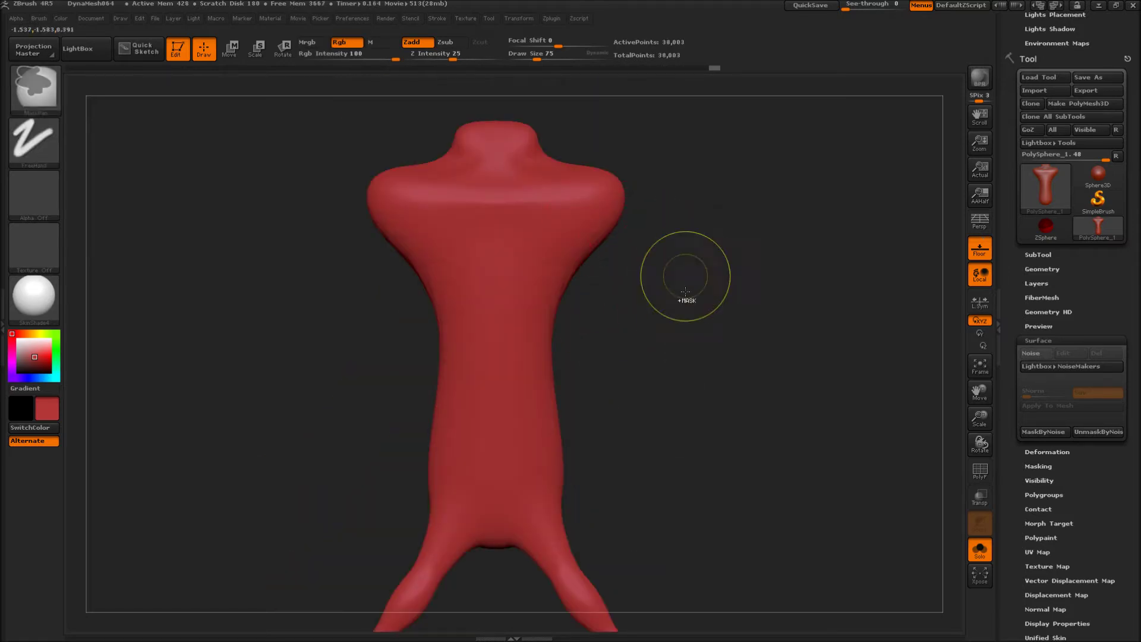
ctrl+drag(687, 272, 716, 429)
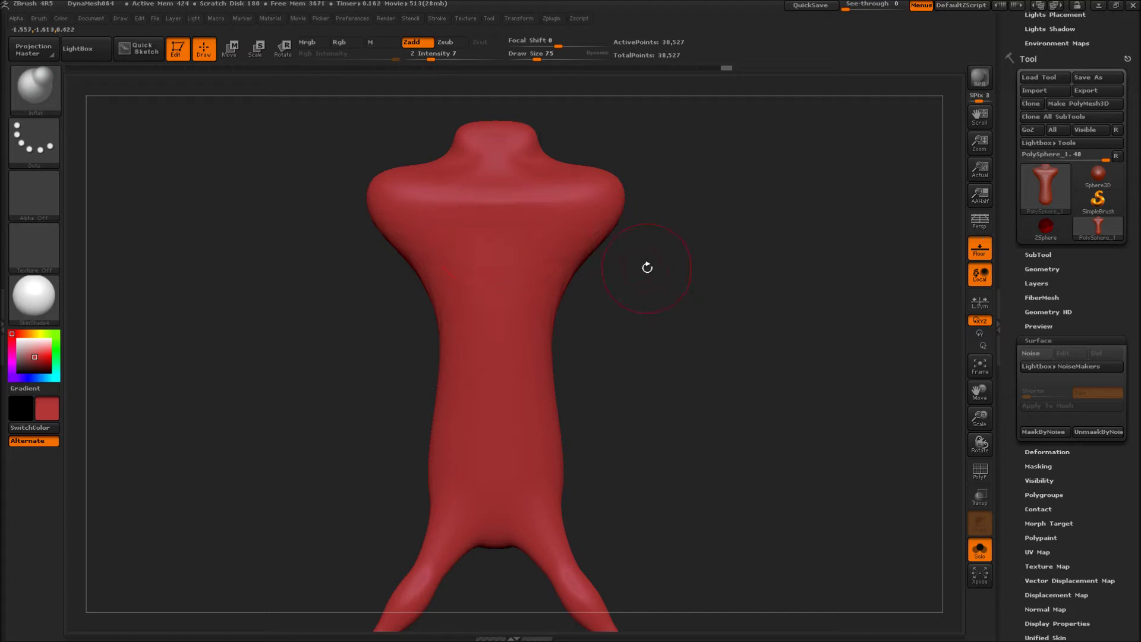
- Activate the custom InsertMesh_2 spool brush for use on the figure
drag(677, 294, 623, 280)
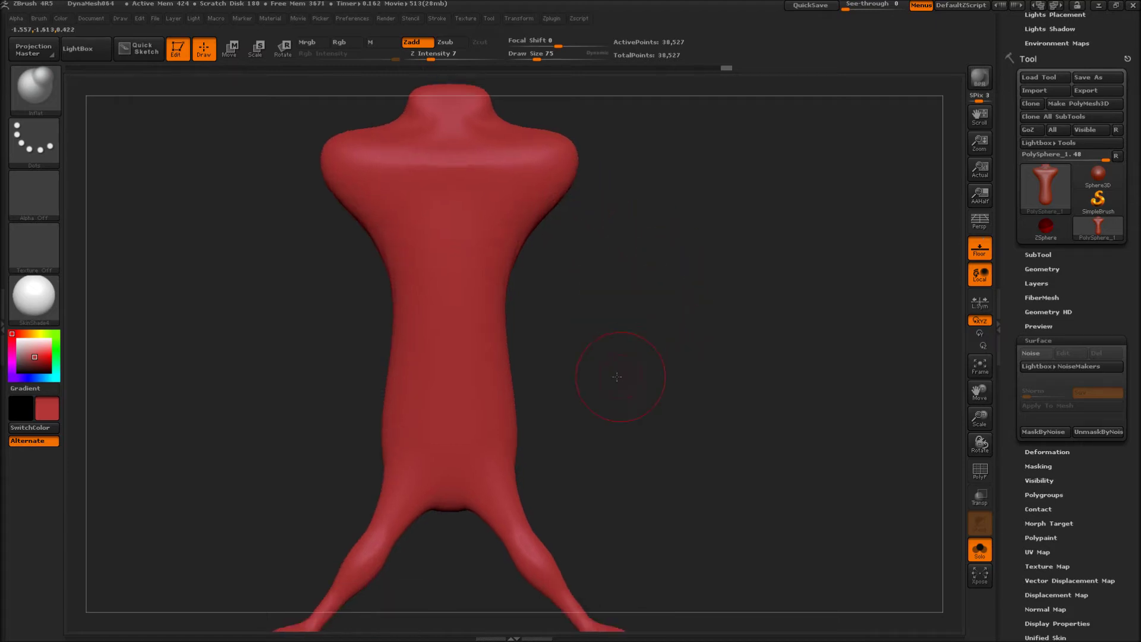
mouse_move(617, 377)
mouse_down()
mouse_move(547, 383)
mouse_move(590, 387)
mouse_move(611, 374)
mouse_up()
key(b)
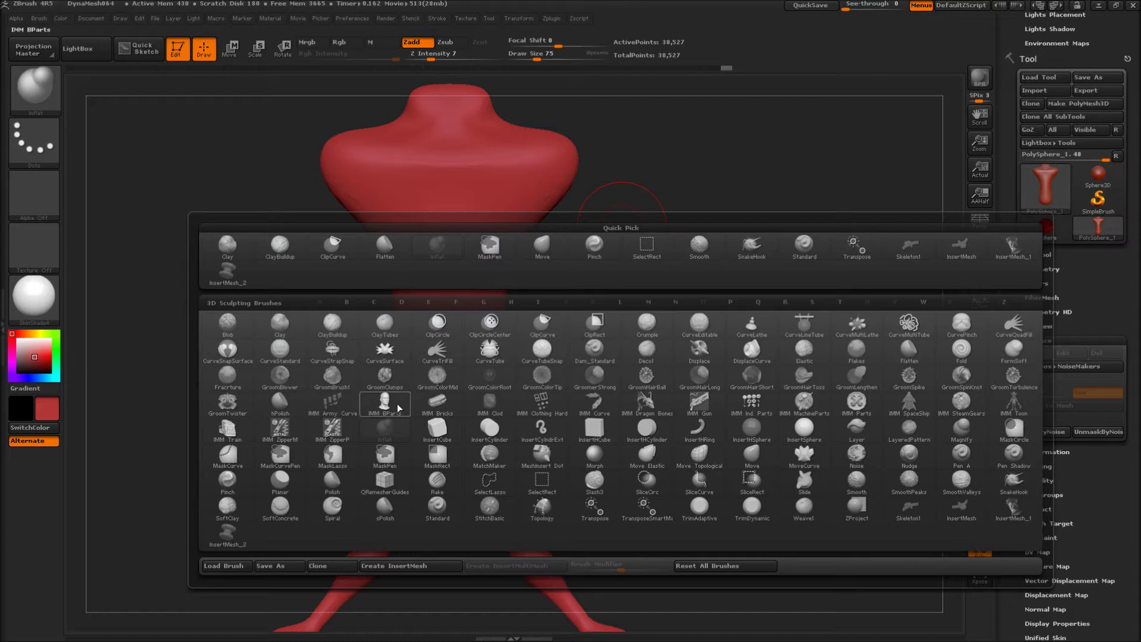
mouse_move(231, 539)
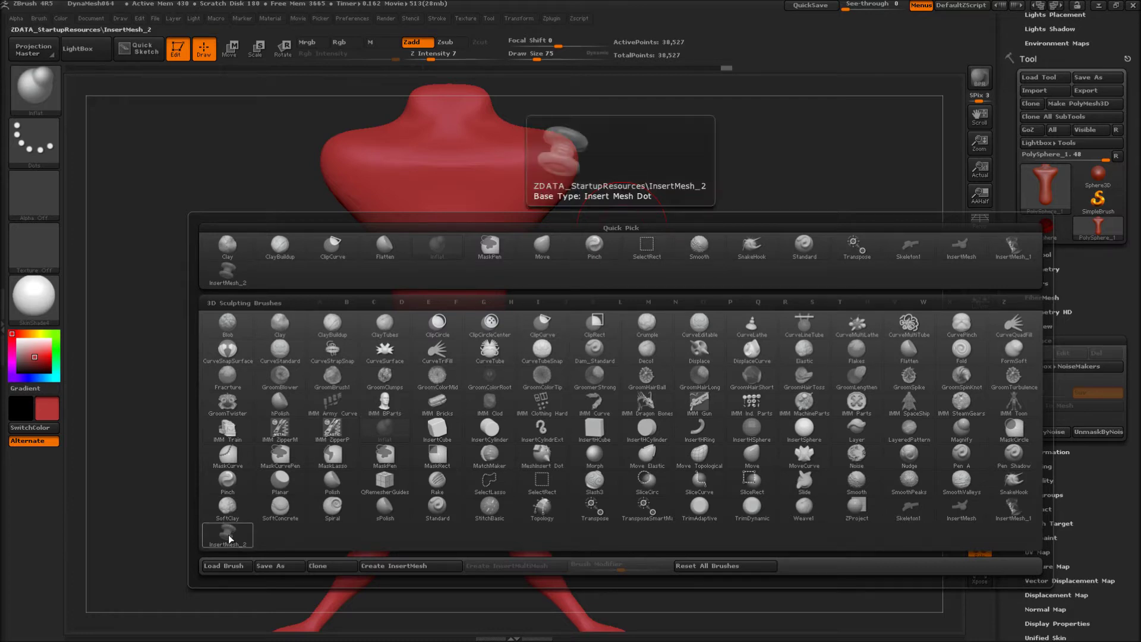
click(228, 537)
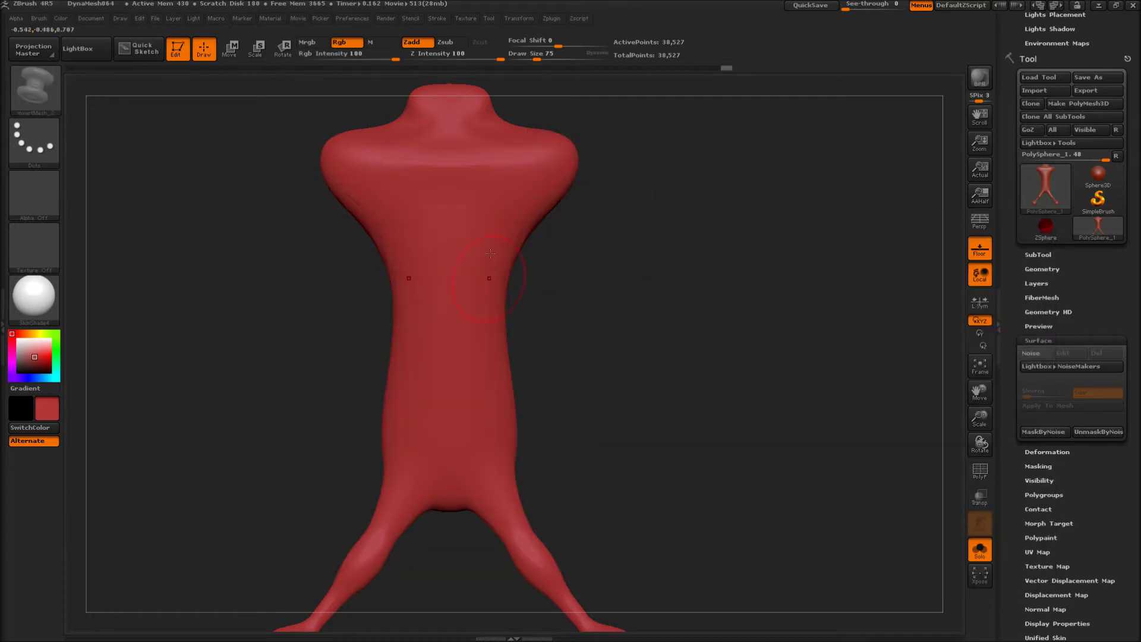
- Try inserting single spool meshes on the torso and in a chain out from the shoulder, and undo all of them
mouse_move(467, 284)
mouse_down()
mouse_move(395, 231)
mouse_move(410, 363)
mouse_move(420, 320)
mouse_move(468, 321)
mouse_move(471, 339)
mouse_up()
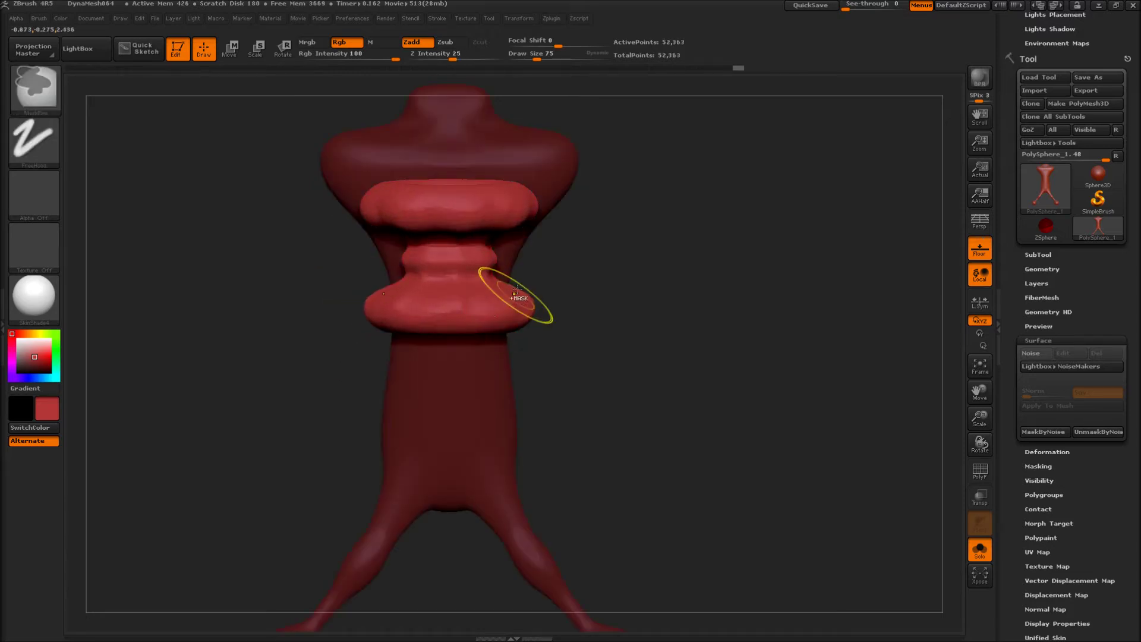
key(ctrl+z)
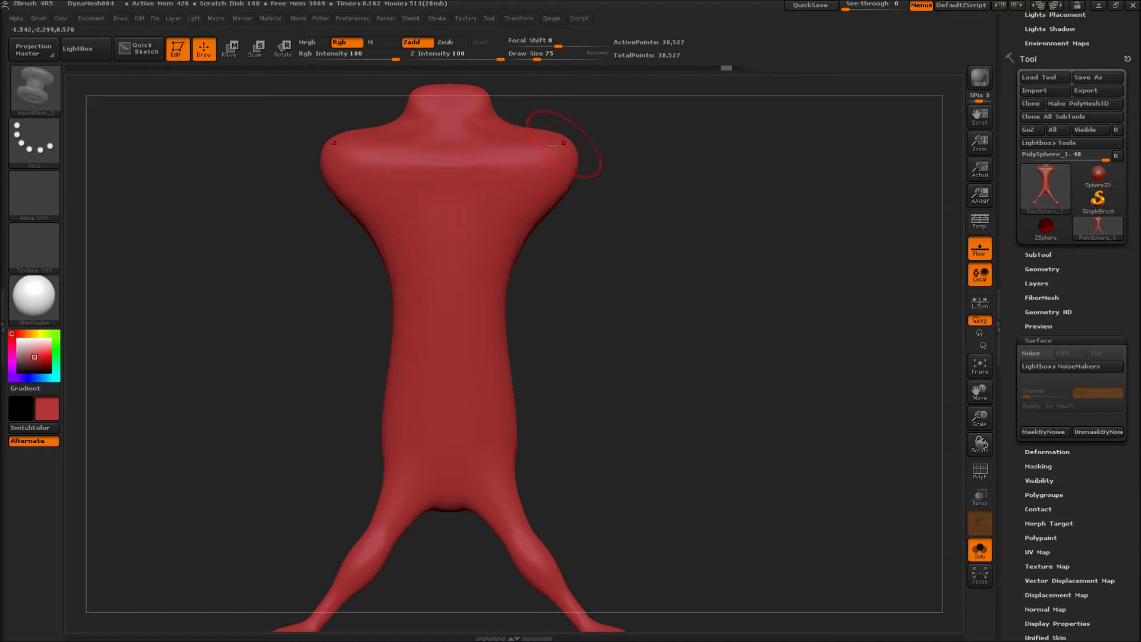
drag(562, 171, 649, 246)
drag(696, 312, 722, 318)
key(ctrl+z)
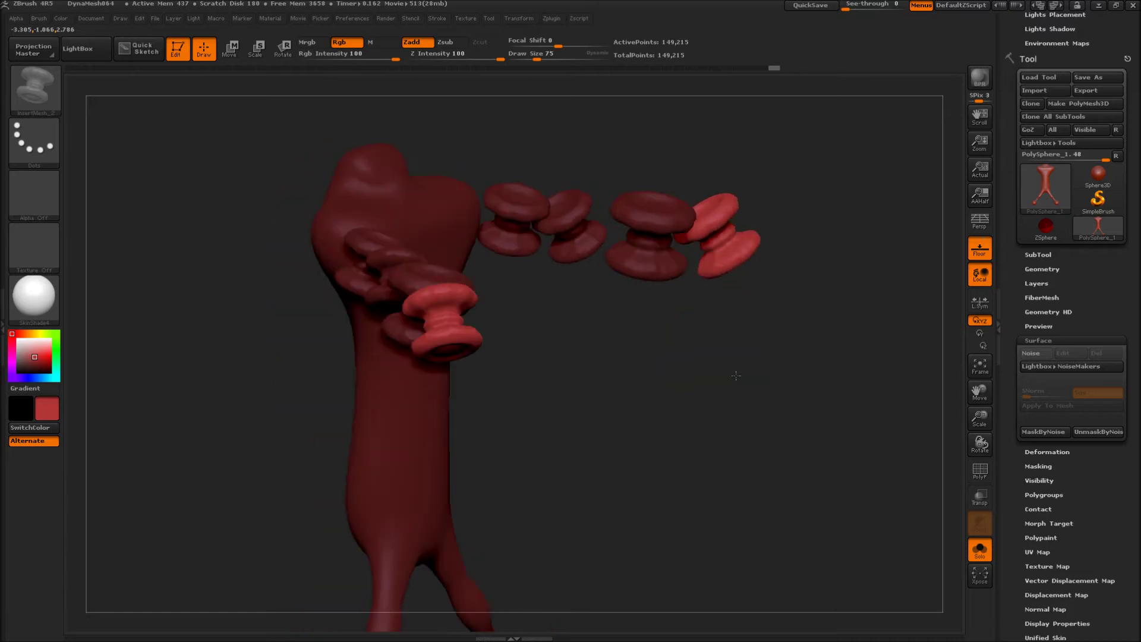
key(ctrl+z)
key(ctrl+z)
key(ctrl+z)
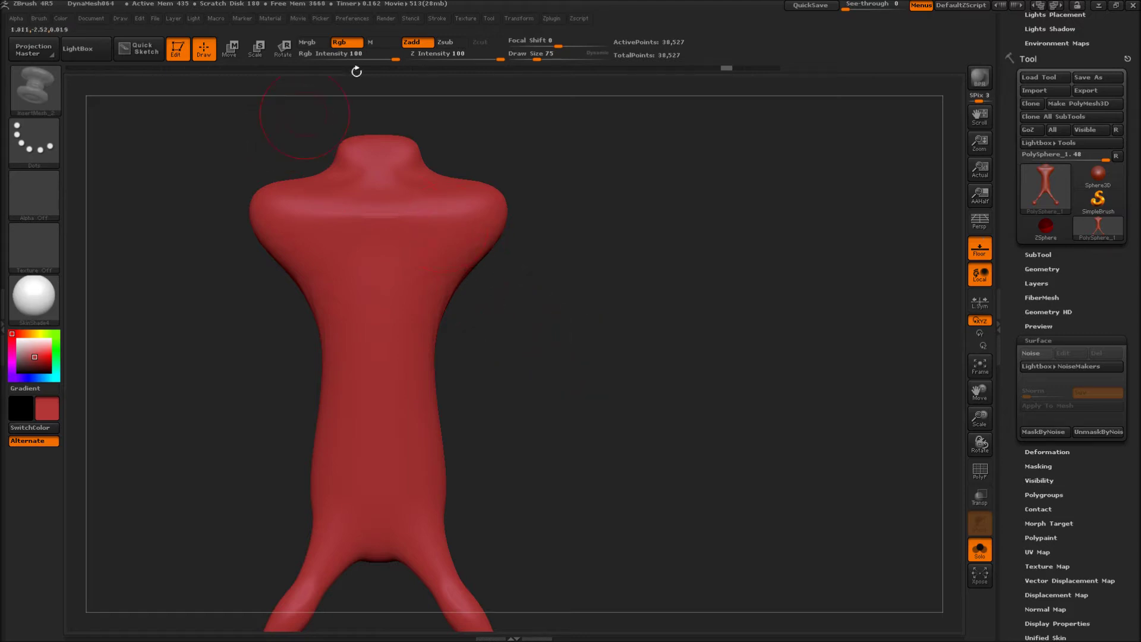
- Enable Curve Mode for the spool brush's stroke and draw a vertical curve of spools down the middle of the torso
click(434, 16)
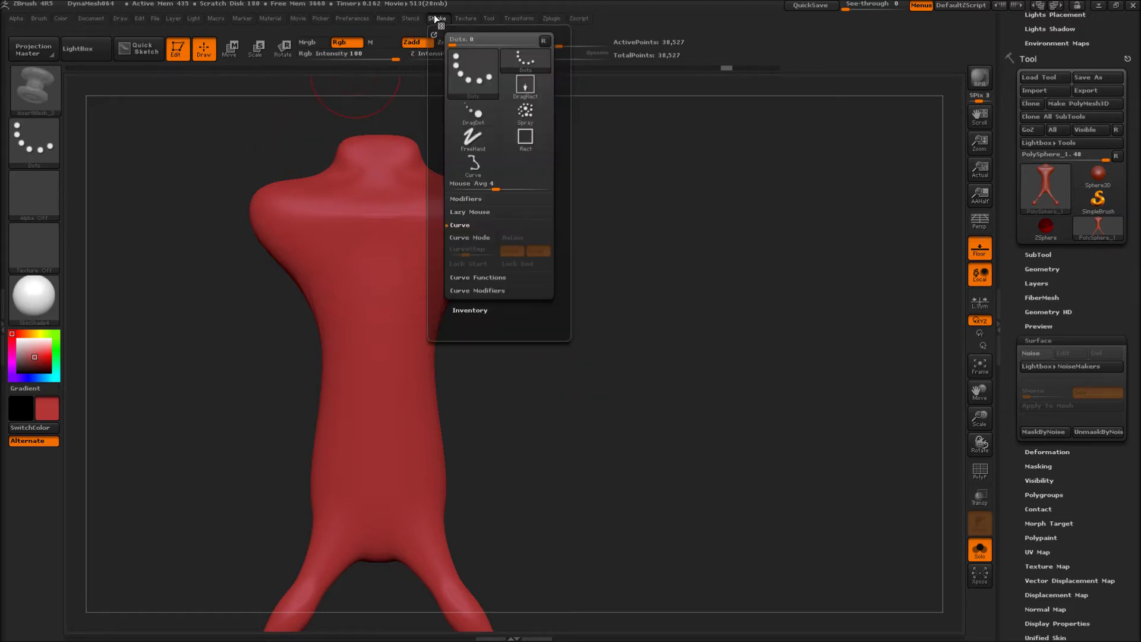
click(473, 238)
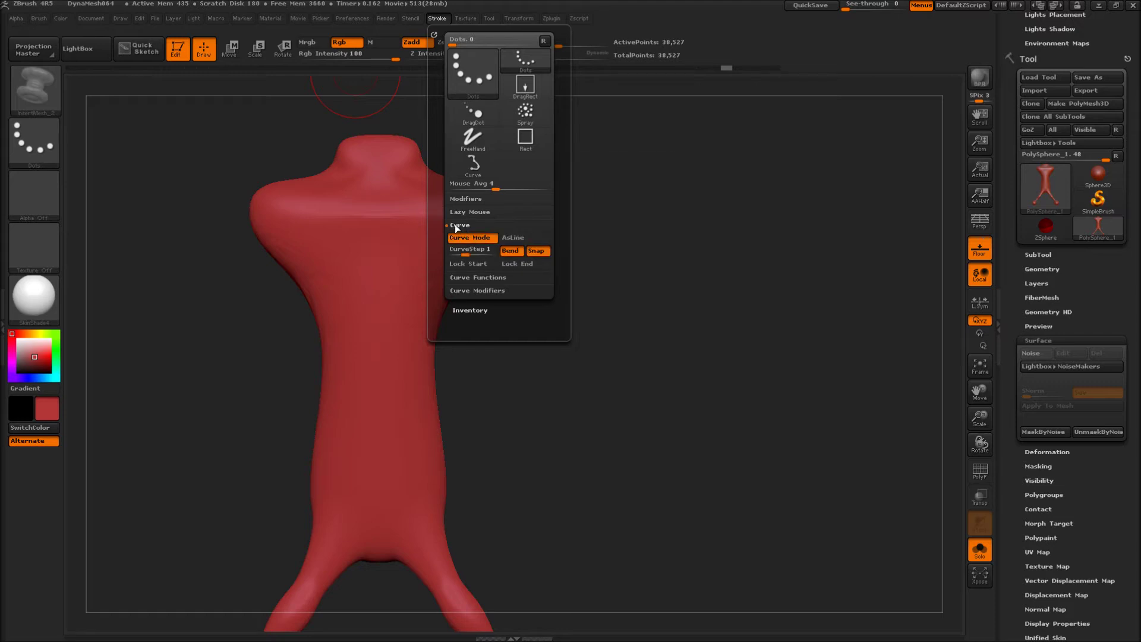
click(458, 225)
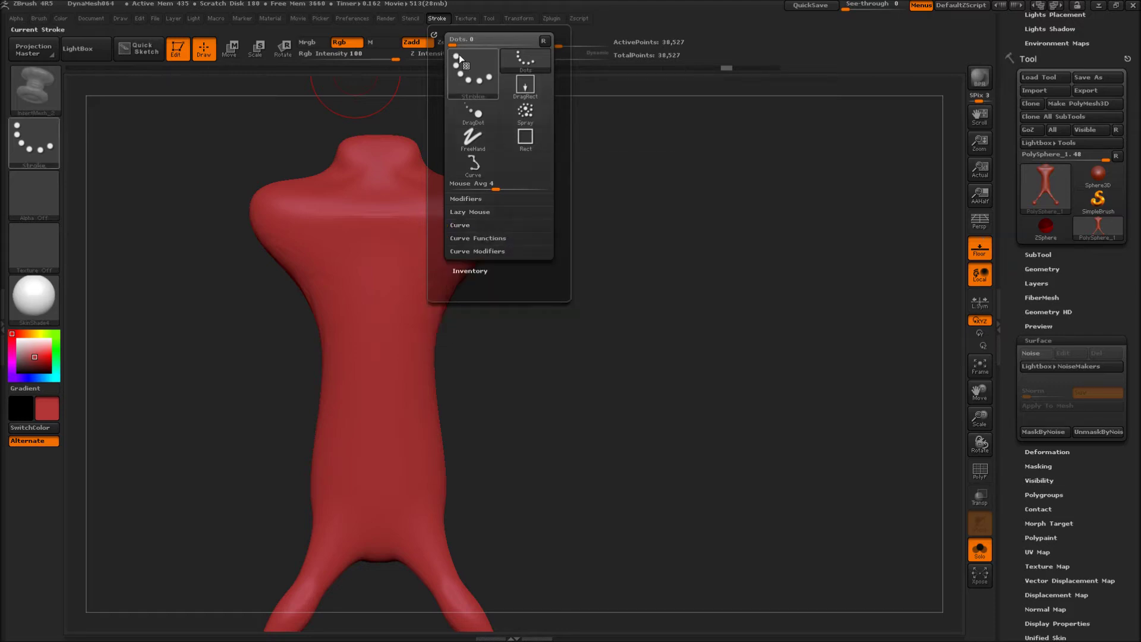
click(435, 17)
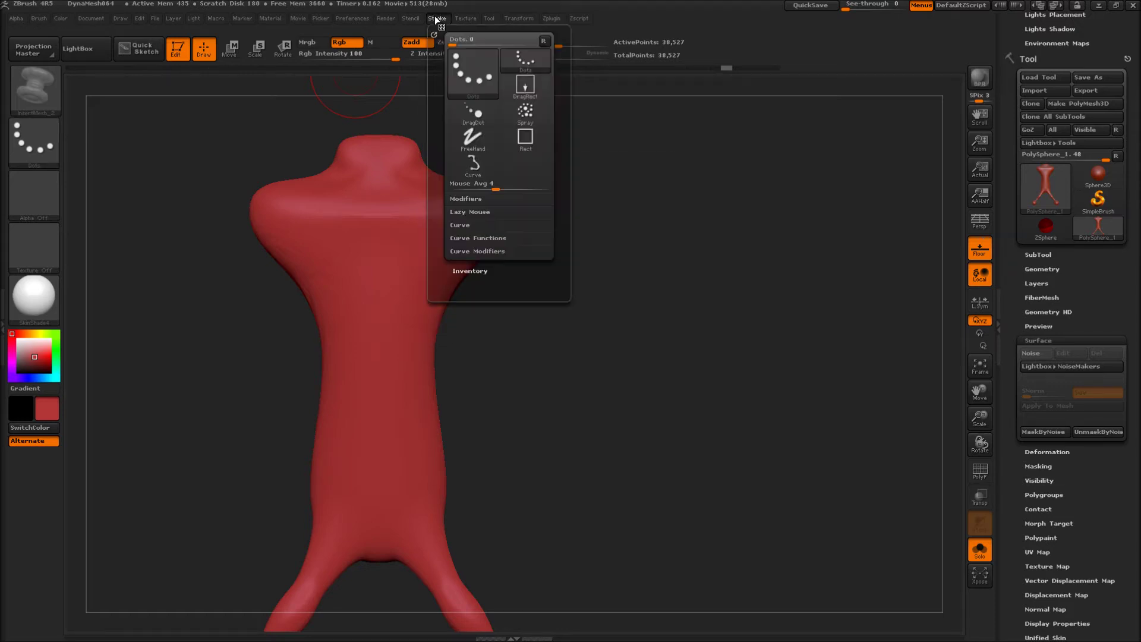
click(459, 225)
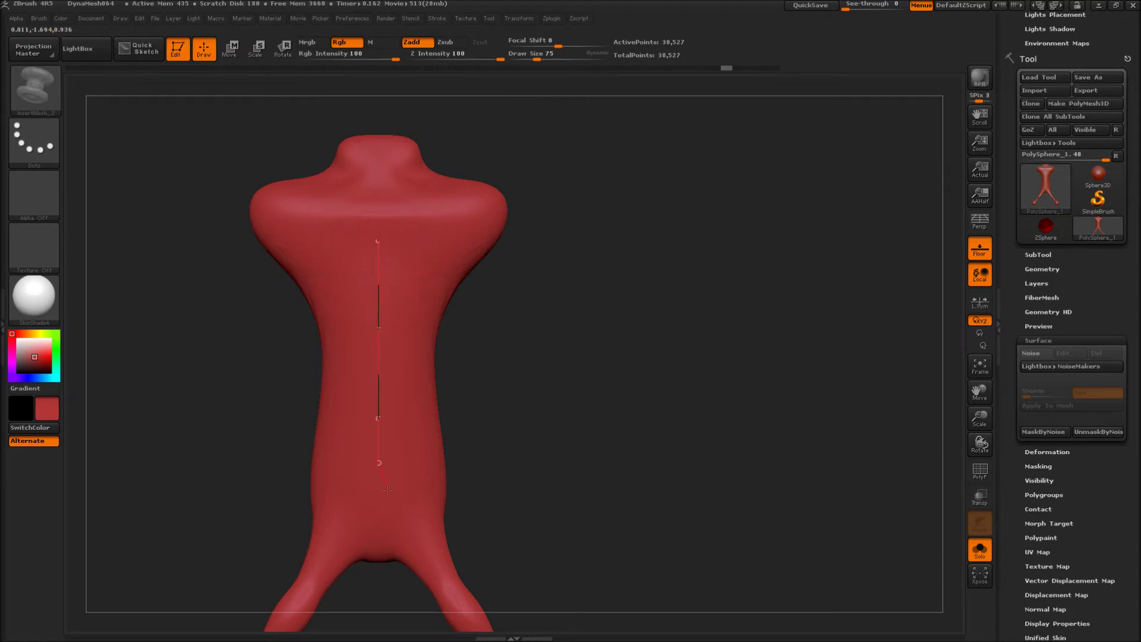
drag(383, 499, 386, 496)
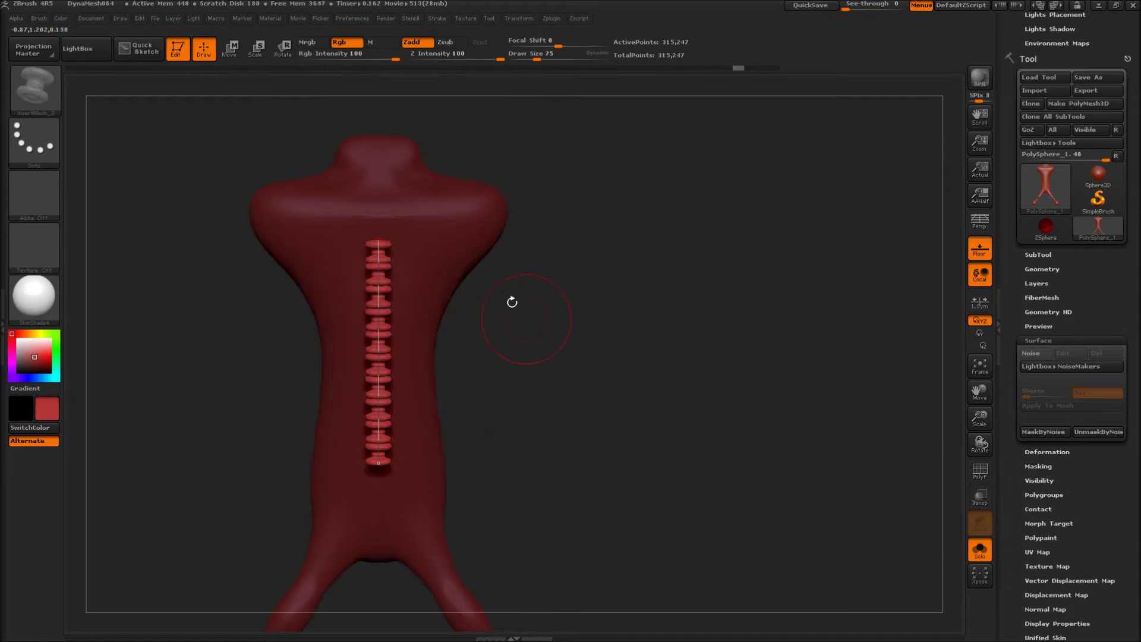
ctrl+right_drag(508, 284, 557, 438)
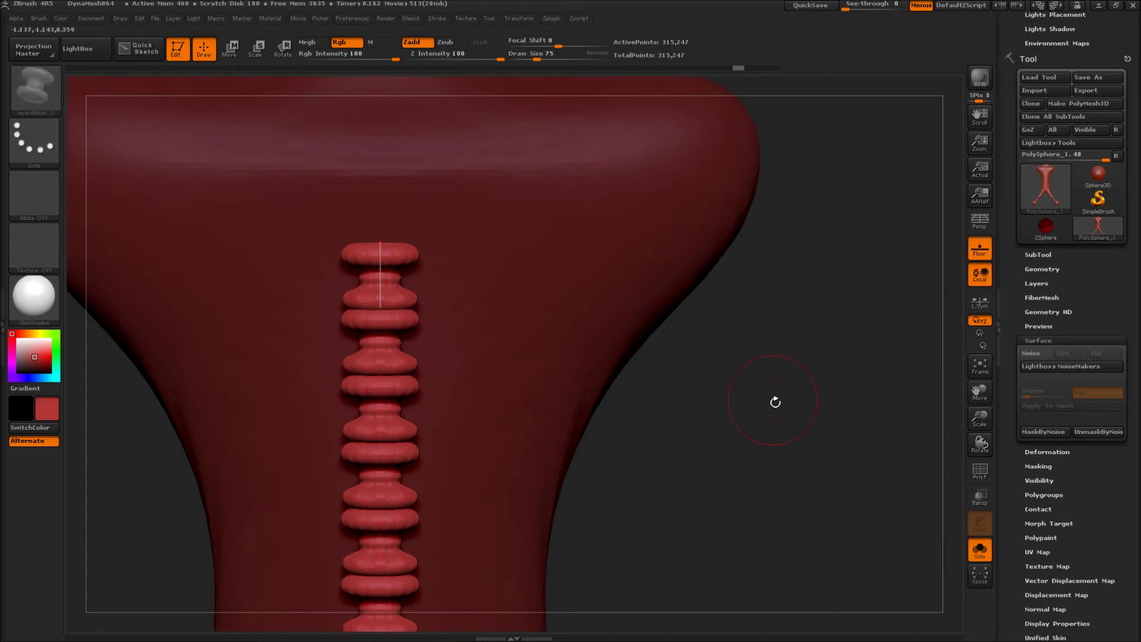
- Undo the spine curve and draw a mirrored curve of spools arching out from the shoulder and back in toward the hip
mouse_move(749, 418)
mouse_down()
mouse_move(714, 424)
mouse_move(748, 413)
mouse_up()
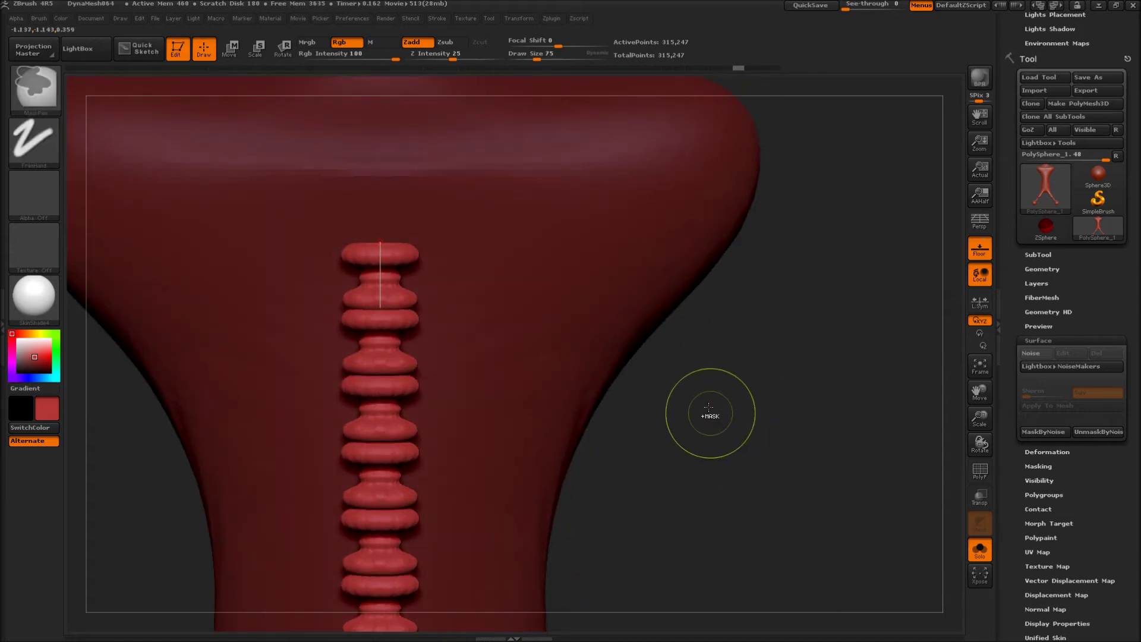
key(ctrl+z)
alt+drag(682, 440, 581, 298)
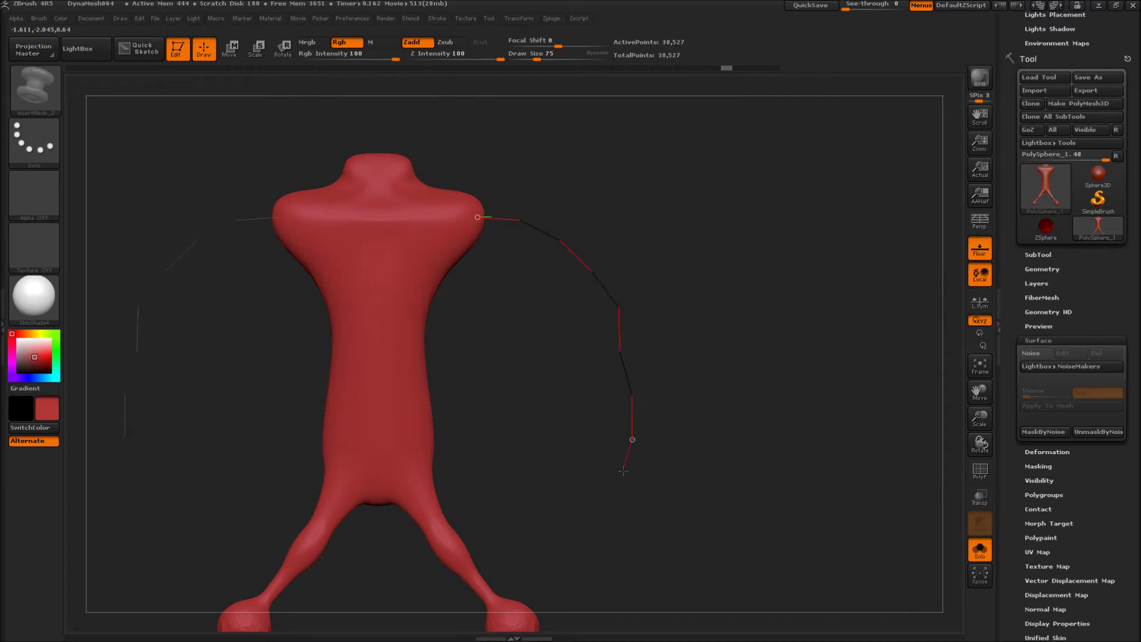
click(478, 465)
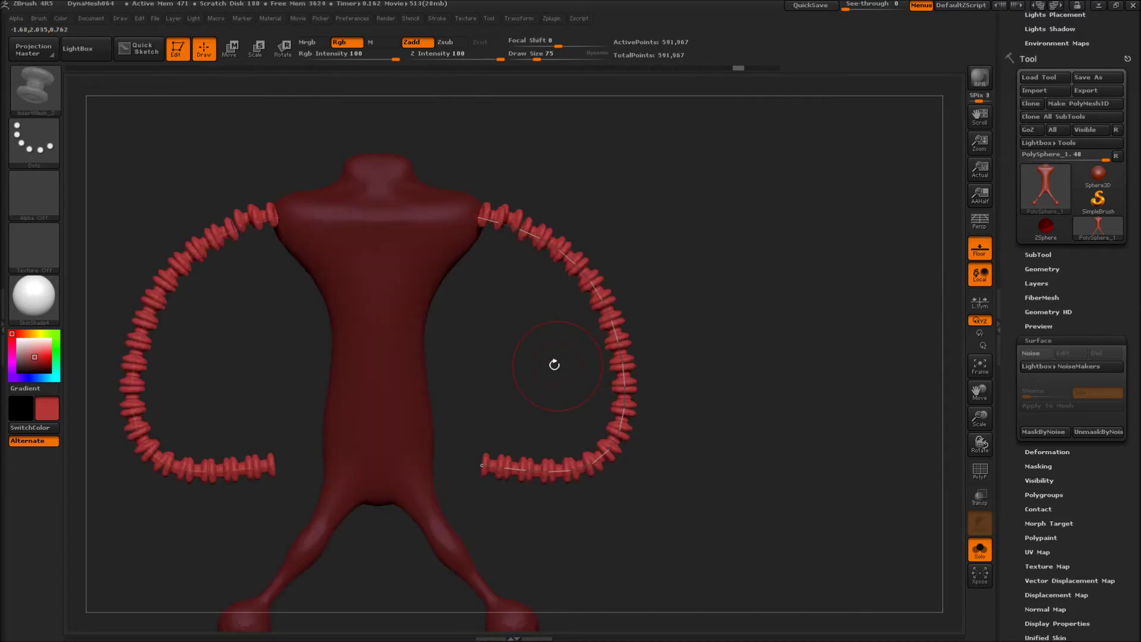
- Bend the arm curve of spools into a wavy shape by pulling sections of it inward
ctrl+shift+click(569, 278)
drag(569, 278, 512, 295)
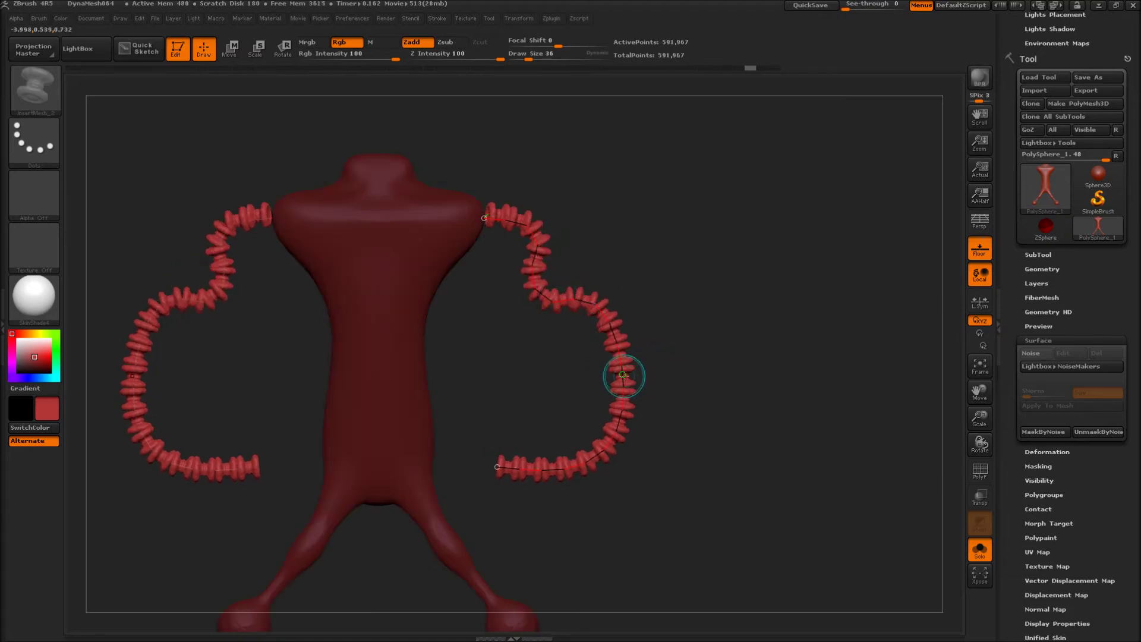
mouse_move(623, 377)
mouse_down()
mouse_move(581, 383)
mouse_move(600, 424)
mouse_move(580, 463)
mouse_move(540, 429)
mouse_up()
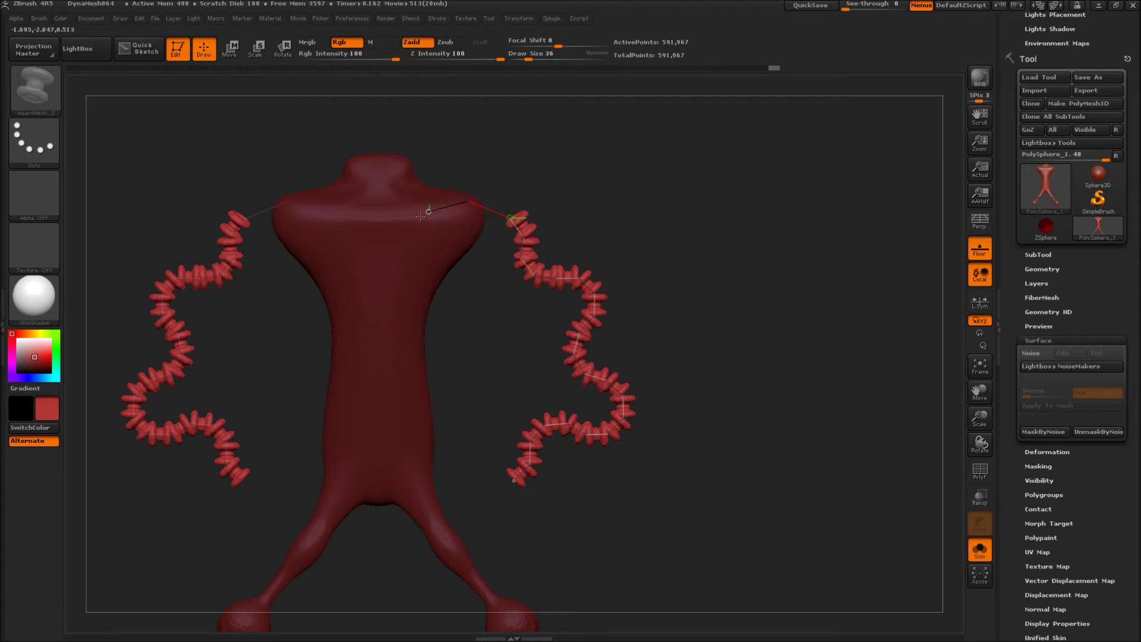
- Try extending the spool curve from its shoulder end across and around the torso, and undo the extension
click(533, 247)
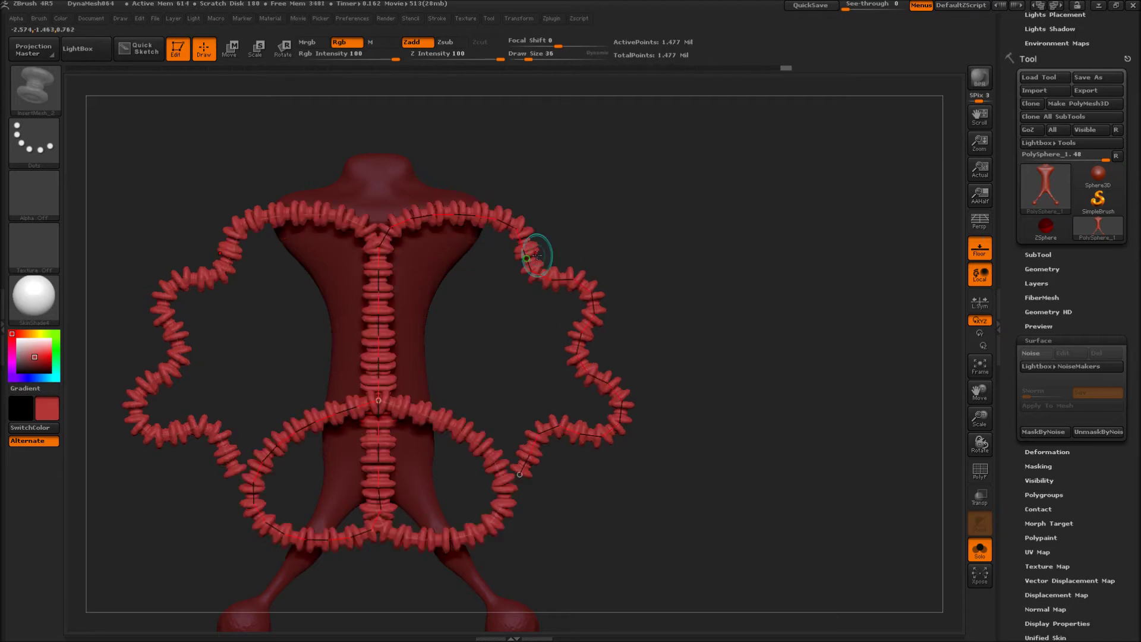
right_drag(686, 472, 683, 461)
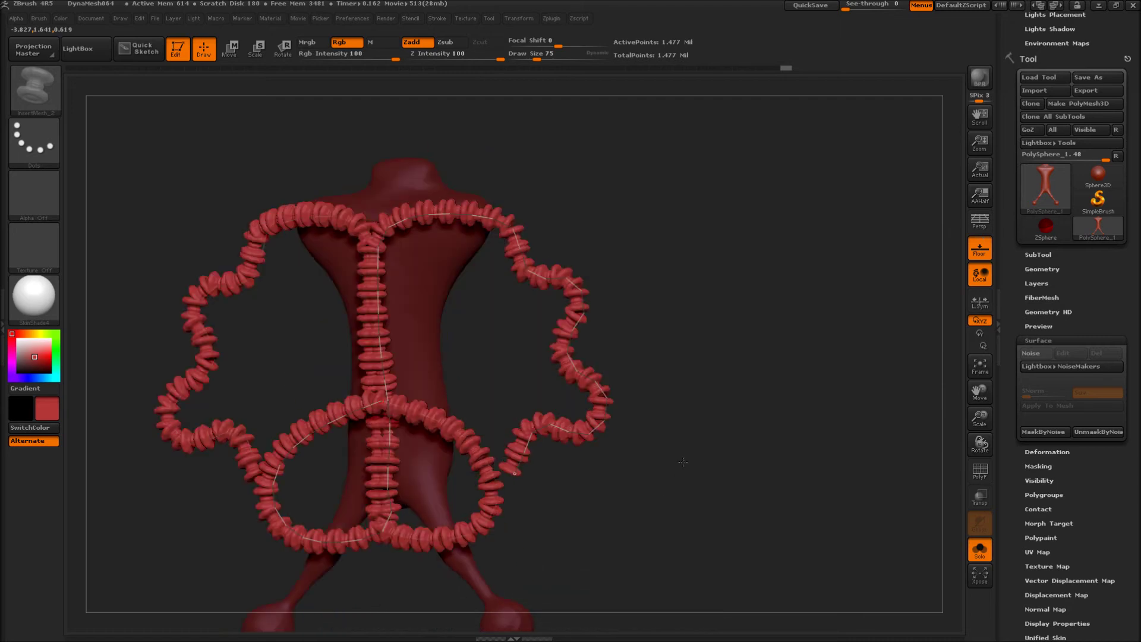
key(ctrl+z)
- Extend the upper end of the arm curve so the spool chain reaches the shoulder
ctrl+right_drag(482, 328, 482, 417)
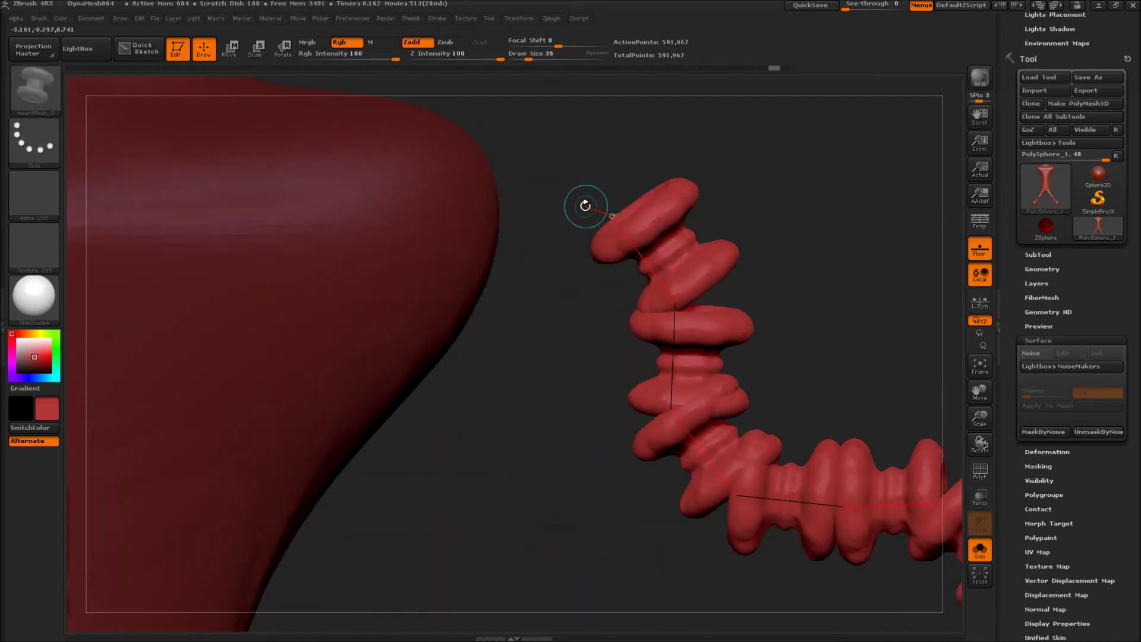
drag(585, 206, 574, 202)
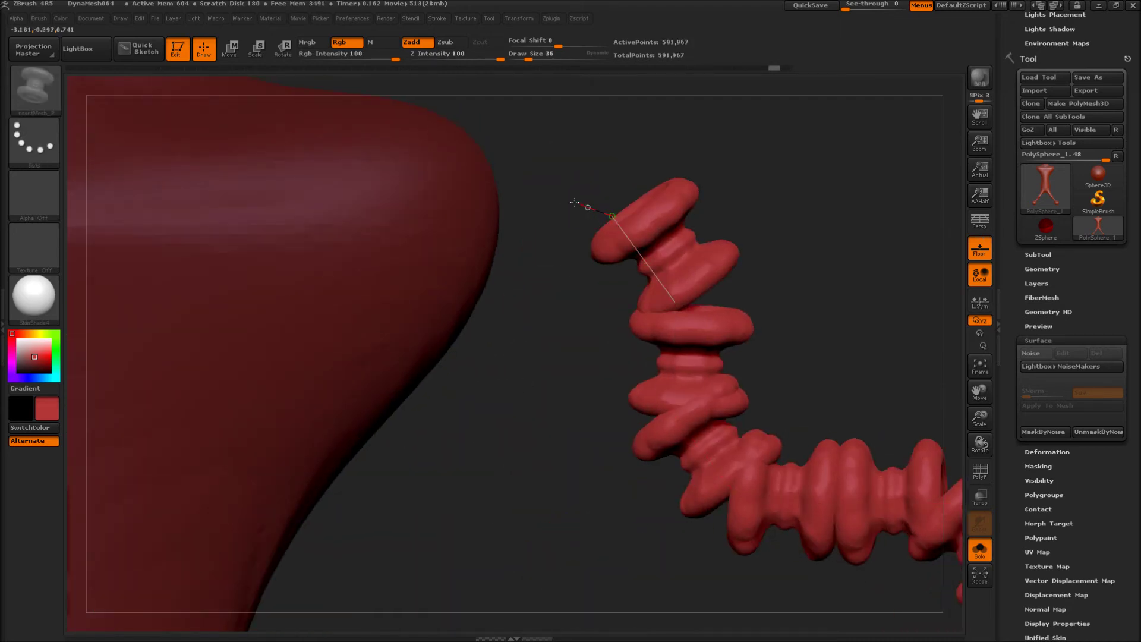
drag(461, 191, 460, 191)
drag(537, 410, 507, 338)
drag(464, 224, 461, 138)
ctrl+right_drag(484, 381, 481, 291)
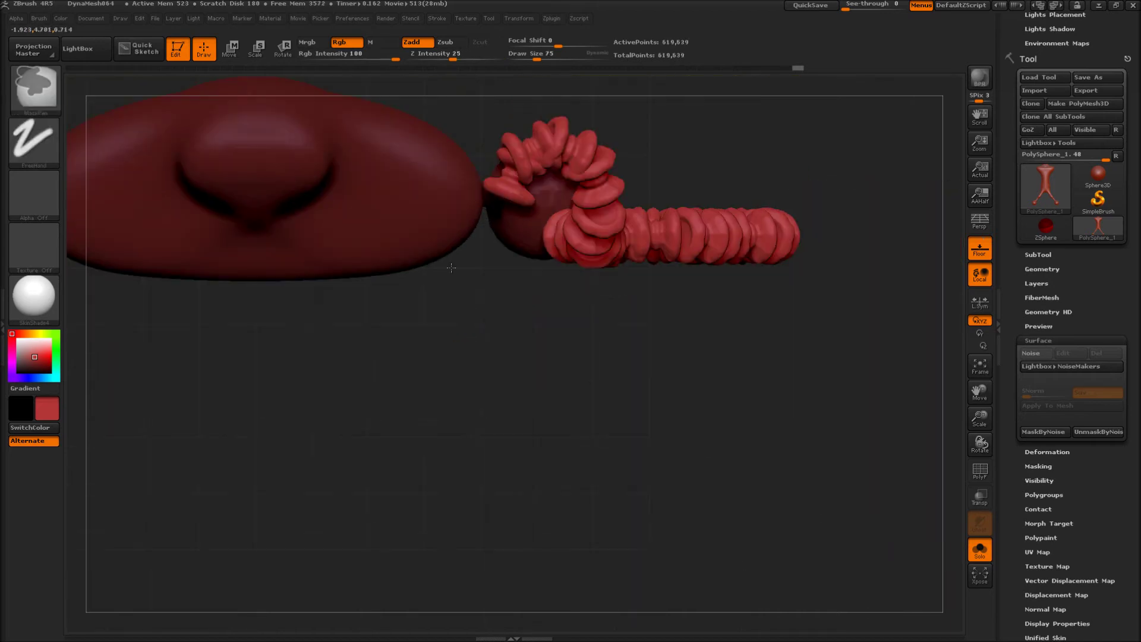
- Reposition the arm curve's end against the shoulder as seen from above, and undo the last adjustment
drag(479, 193, 470, 162)
drag(534, 129, 546, 158)
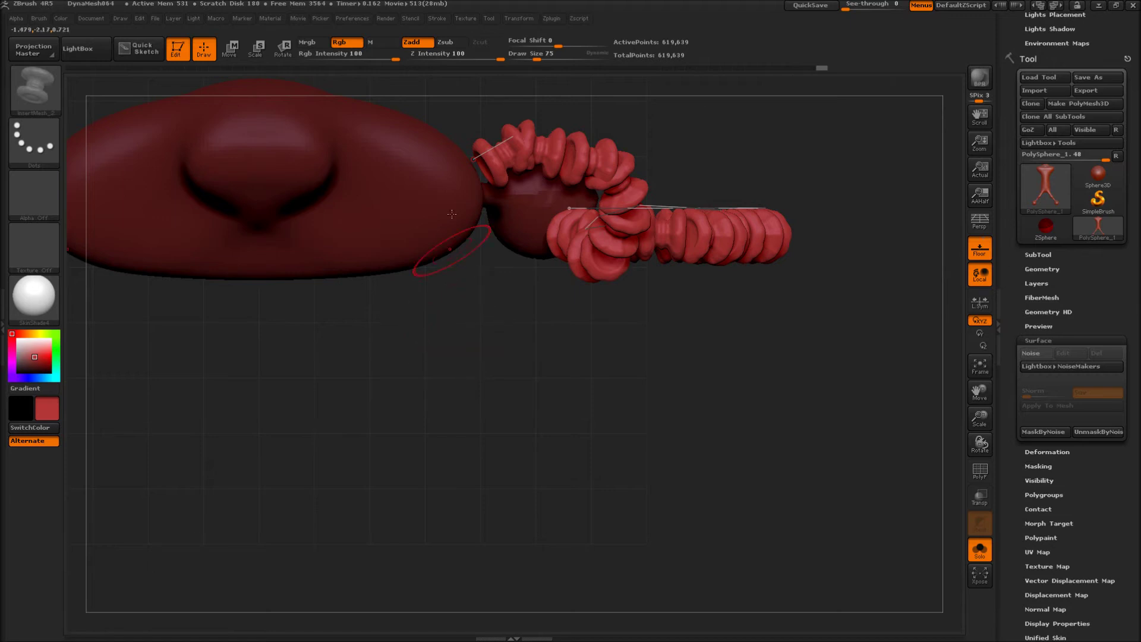
drag(473, 161, 457, 161)
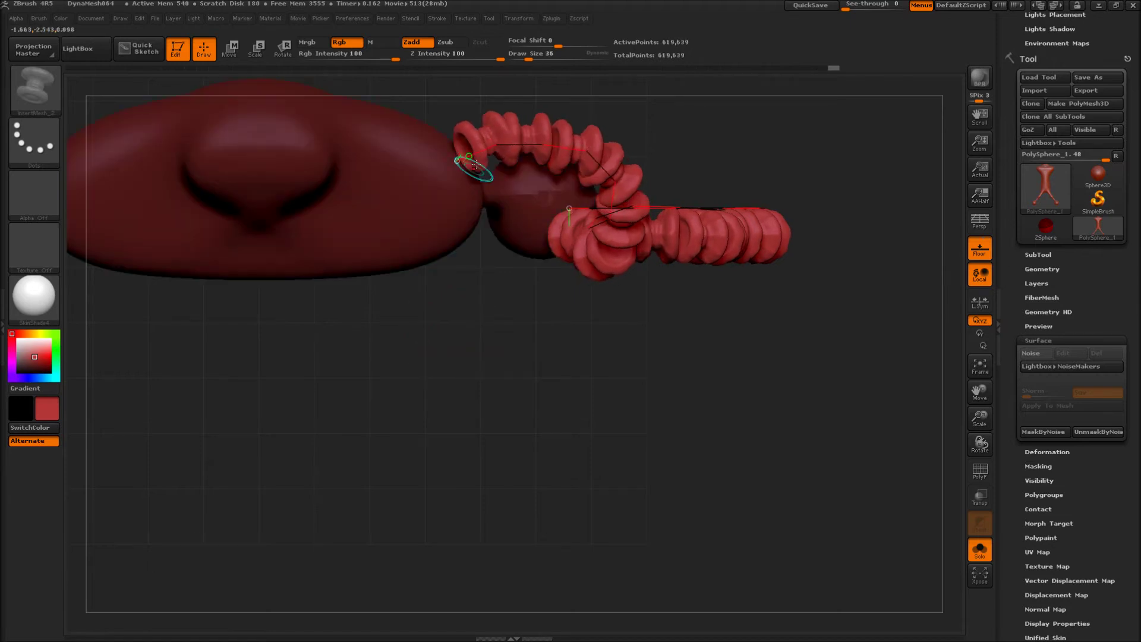
key(ctrl+z)
mouse_move(466, 391)
mouse_down()
mouse_move(435, 262)
mouse_move(456, 244)
mouse_up()
alt+drag(500, 339, 537, 445)
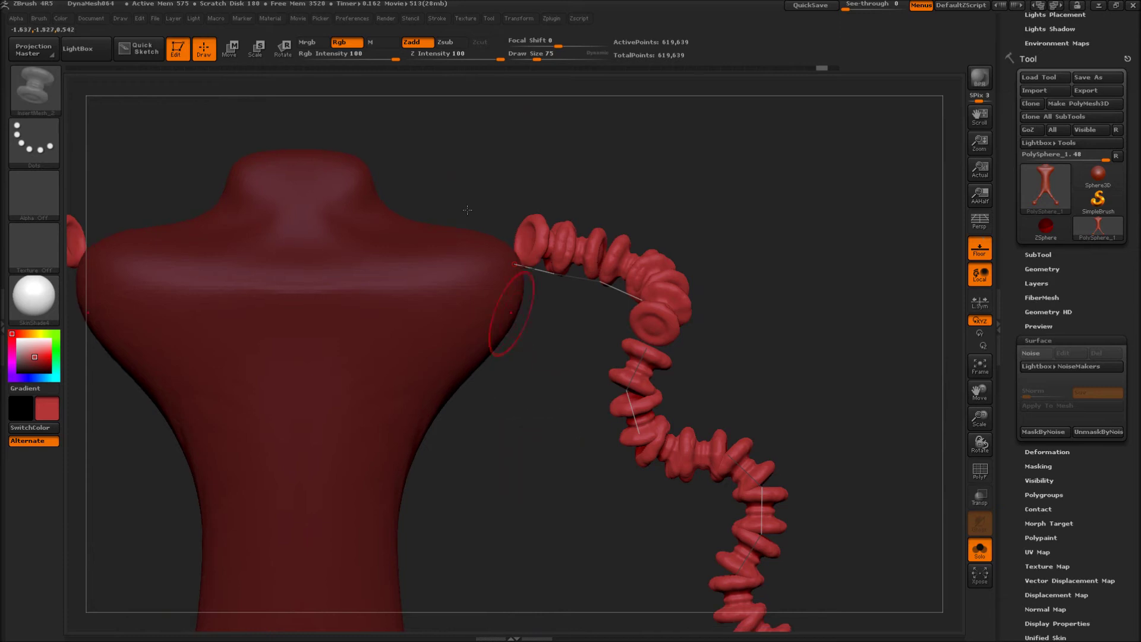
- Pull the end of the arm curve inward and down into the side of the shoulder
click(466, 18)
mouse_move(442, 17)
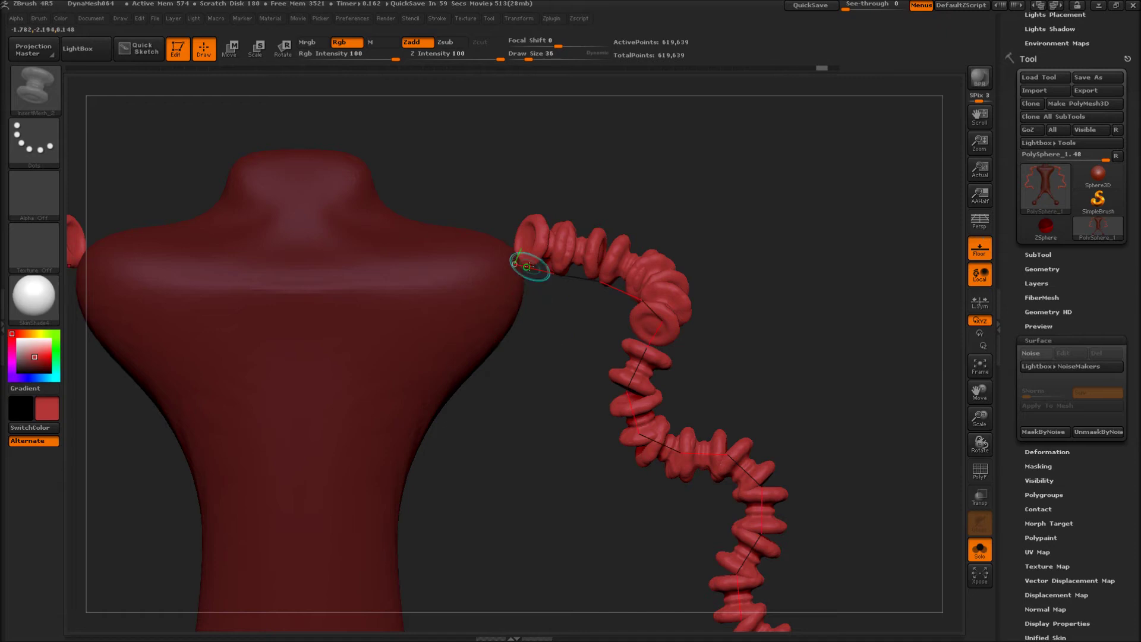
drag(517, 265, 452, 351)
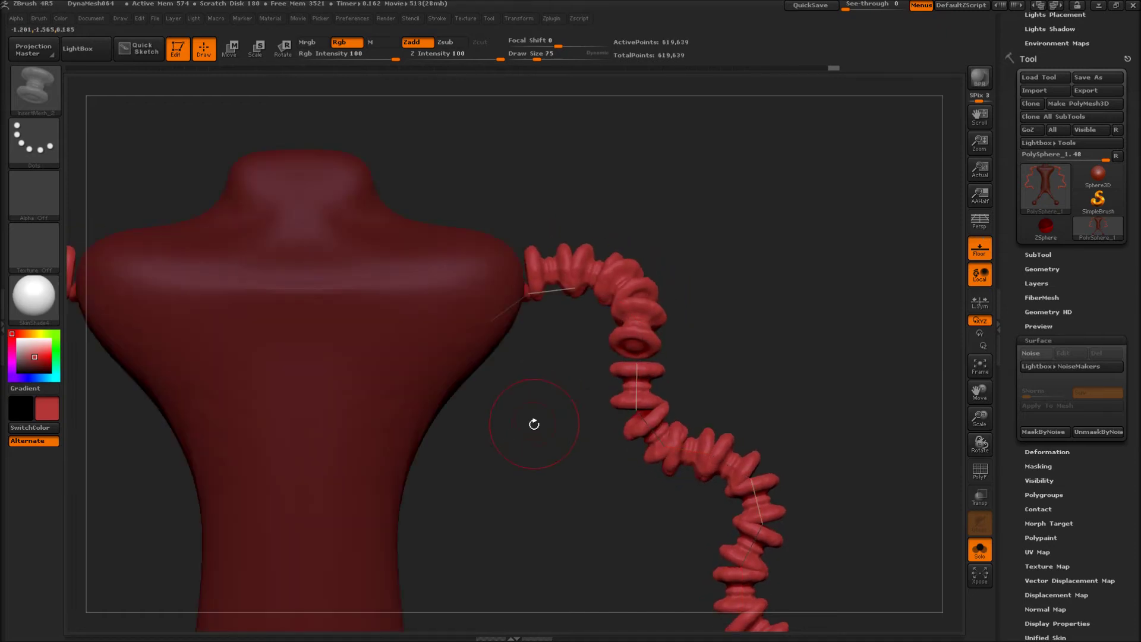
mouse_move(533, 424)
mouse_down()
mouse_move(526, 380)
mouse_move(517, 410)
mouse_move(471, 435)
mouse_move(541, 433)
mouse_move(511, 433)
mouse_up()
- Set the Draw Size to 251 and move the curve's shoulder end to rebuild the arm with larger spools
key(s)
drag(535, 340, 526, 568)
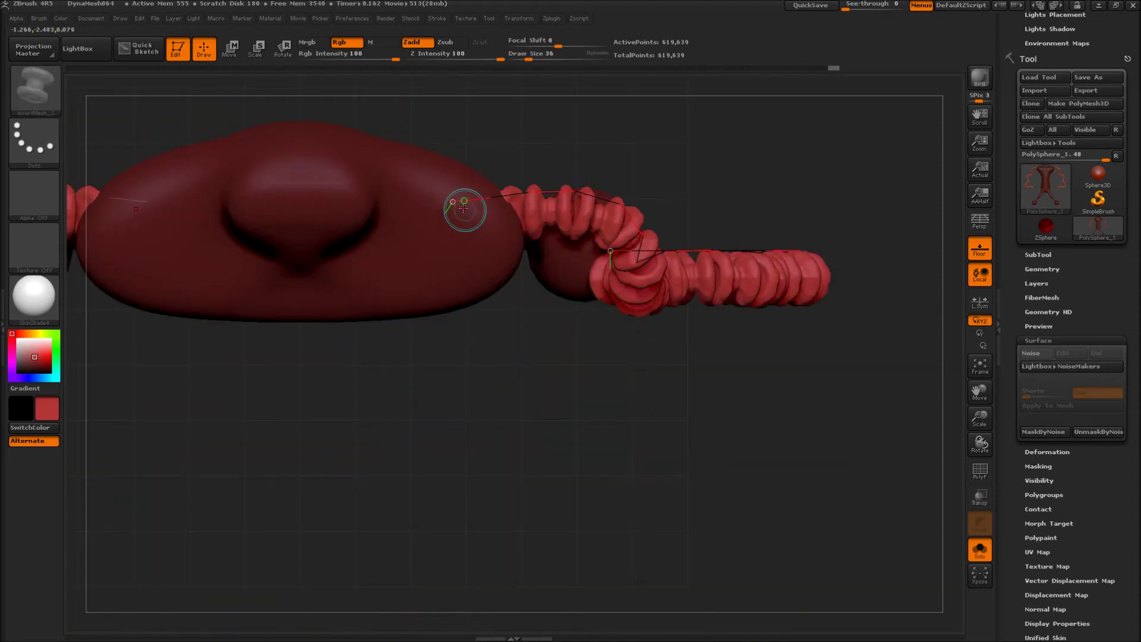
drag(452, 201, 453, 245)
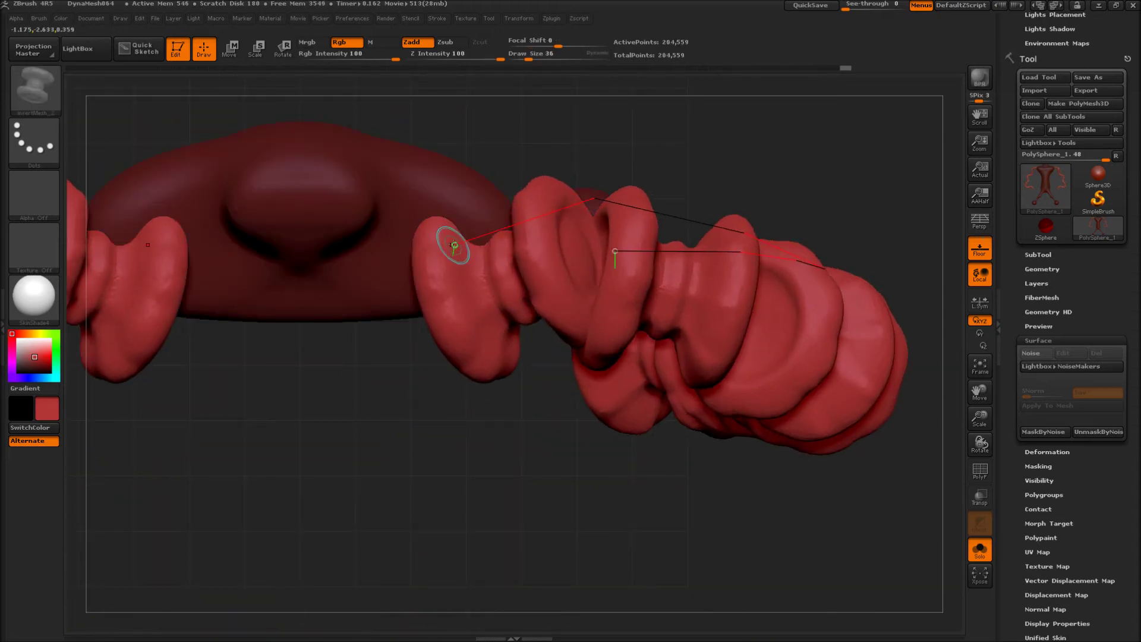
drag(489, 472, 494, 350)
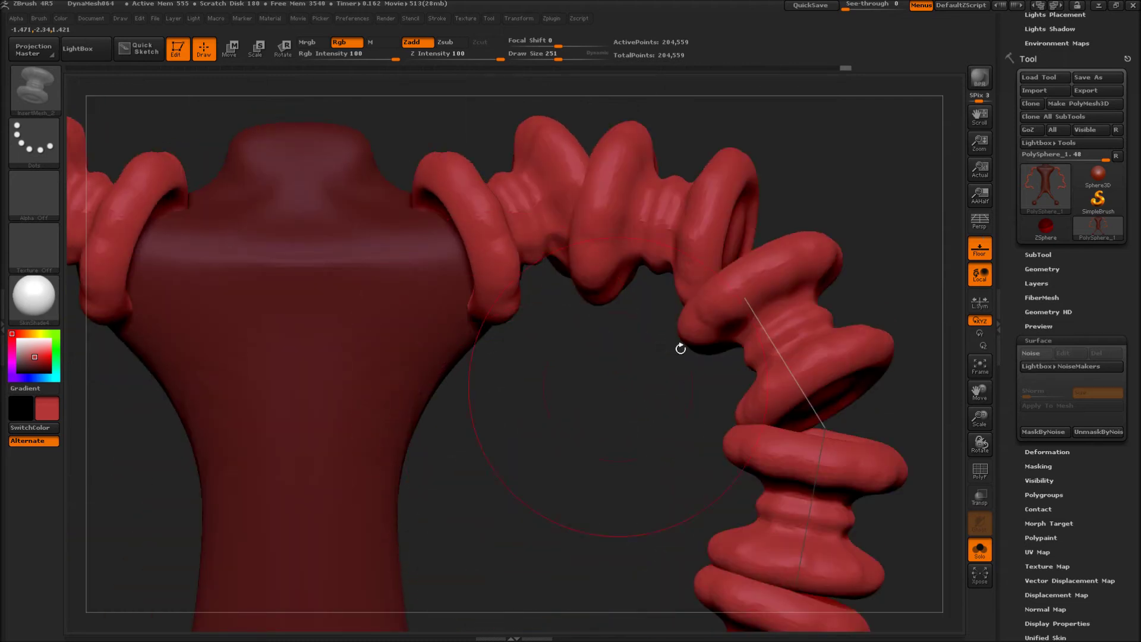
drag(768, 328, 734, 324)
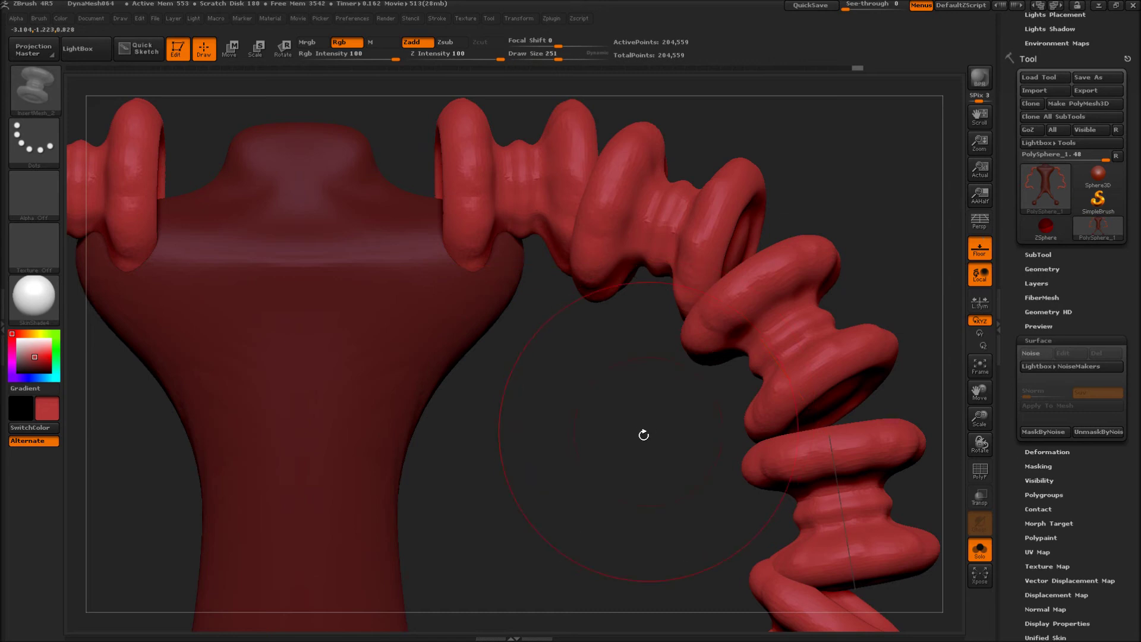
- Set the Draw Size to 538 and update the arm curve with the bigger spools
scroll(606, 393, down, 1)
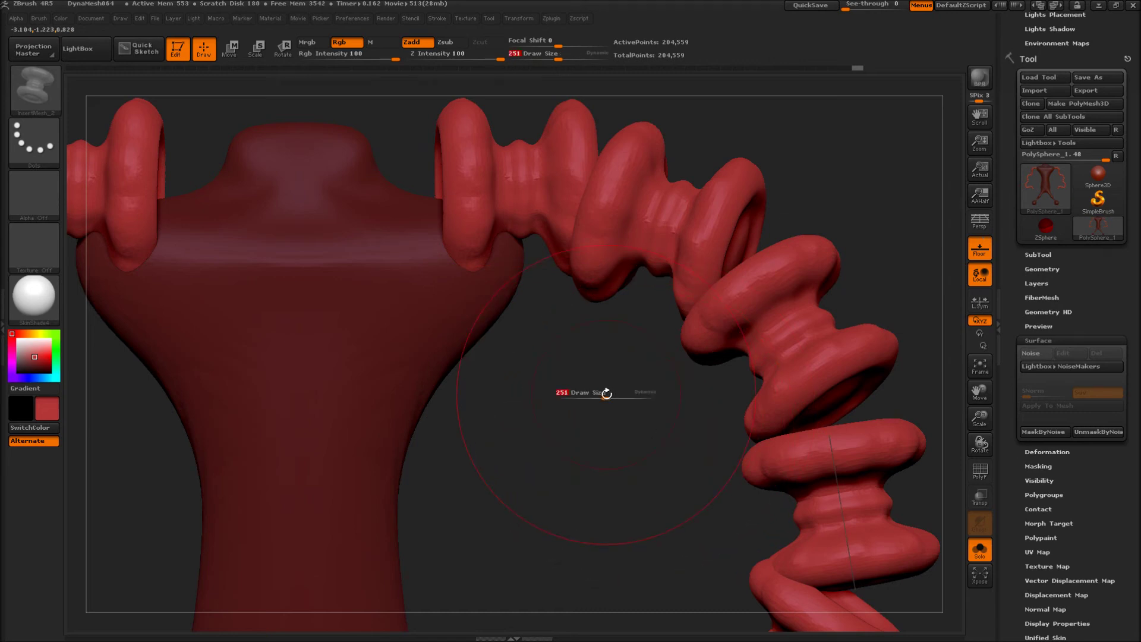
drag(606, 394, 628, 395)
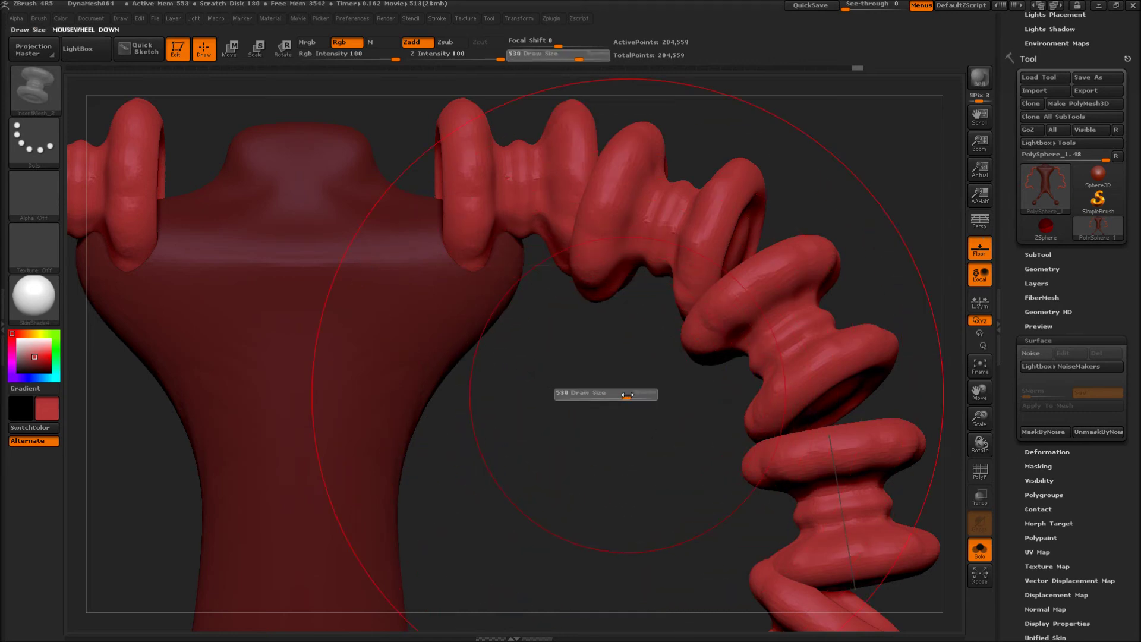
click(745, 325)
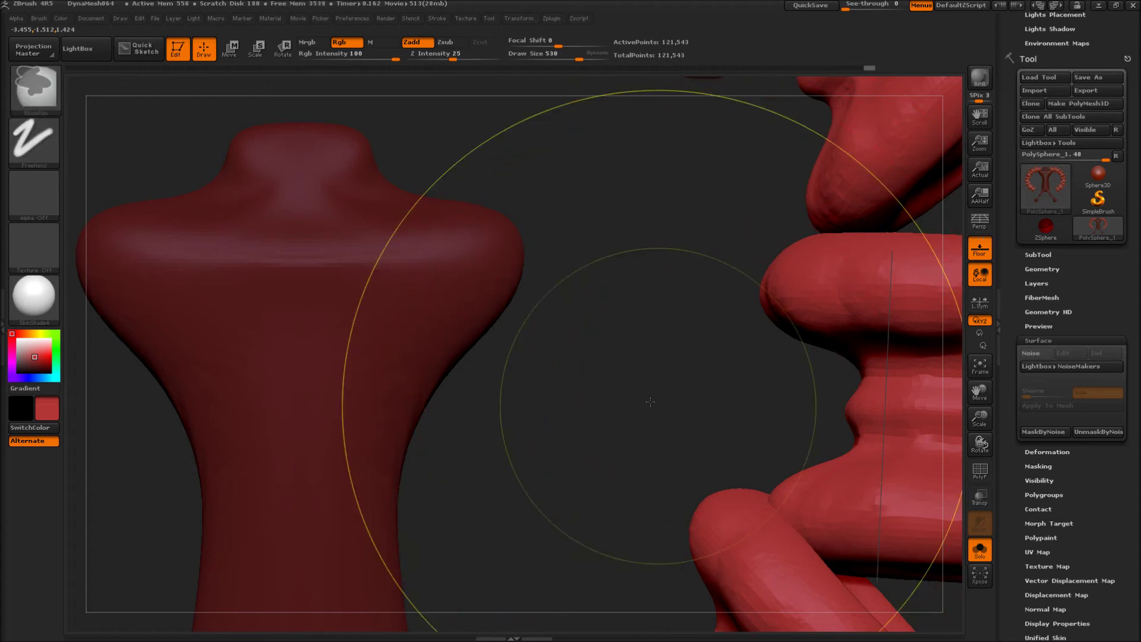
- Frame the whole figure, lower the Draw Size to 35, and update the arm curve with small spools
key(f)
key(s)
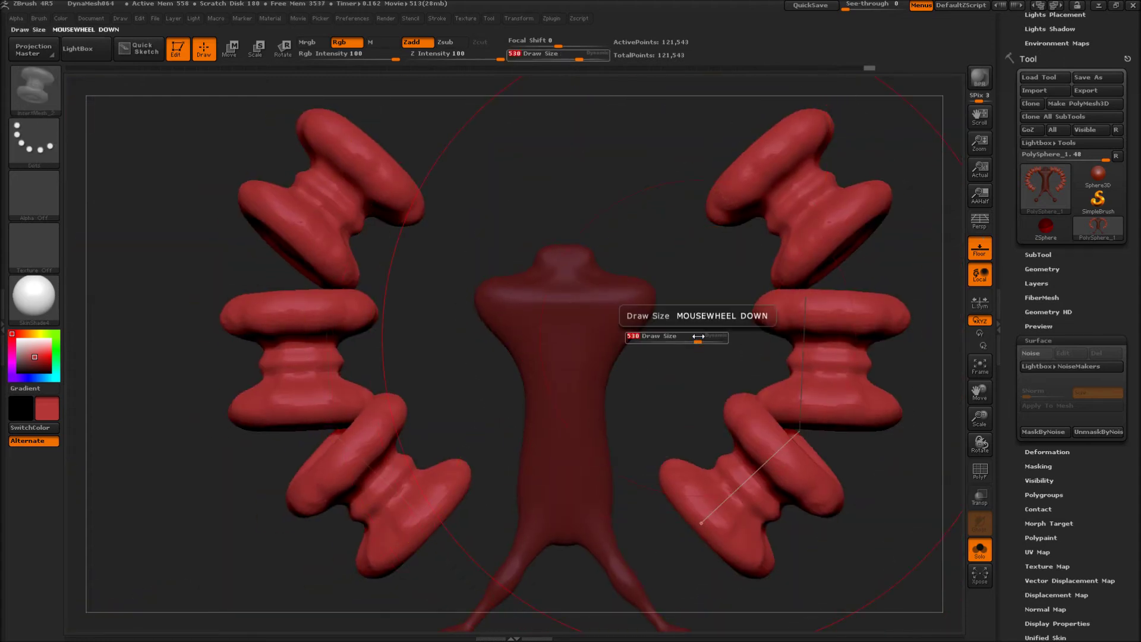
scroll(653, 342, down, 10)
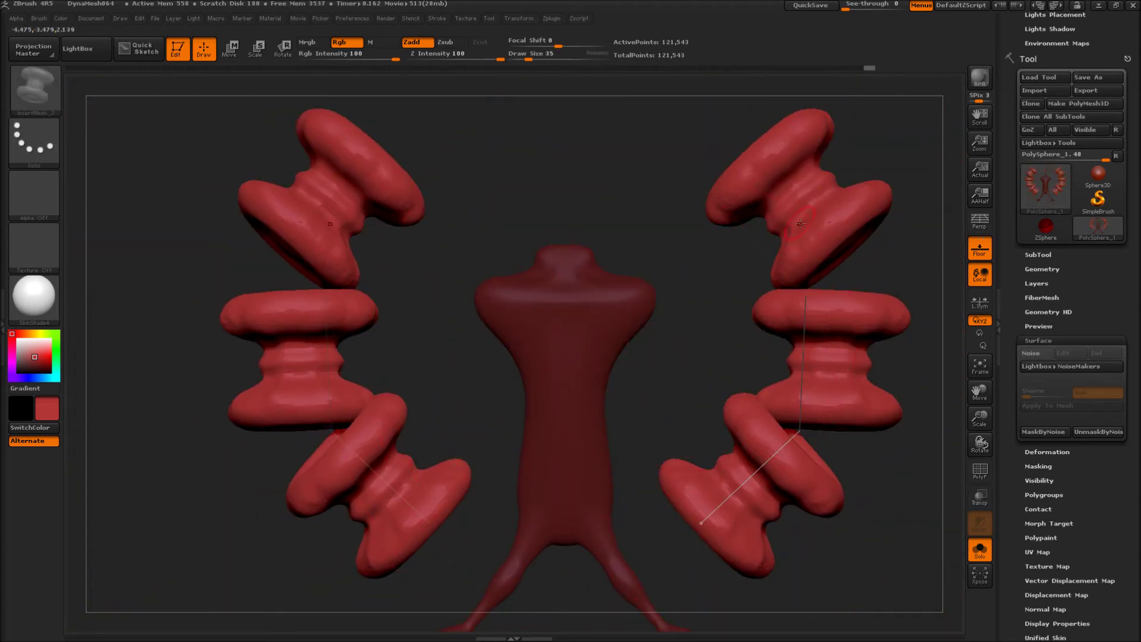
click(775, 247)
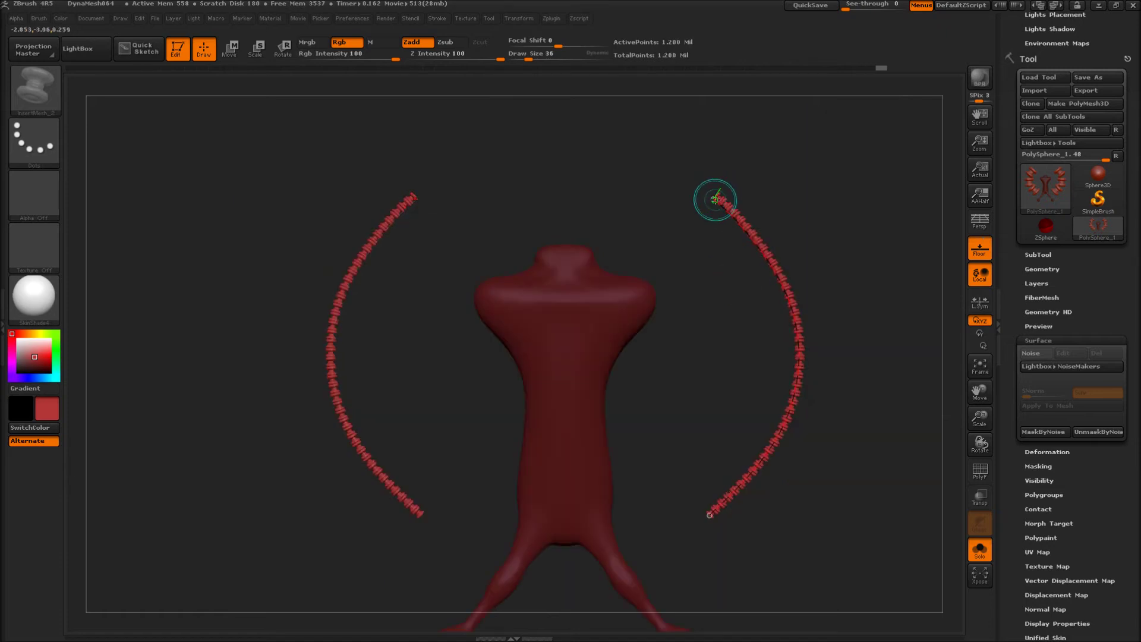
- Pull the arm curve's upper end into the shoulder and stretch and bend the rest outward in waves
mouse_move(715, 199)
mouse_down()
mouse_move(715, 362)
mouse_move(890, 378)
mouse_move(855, 398)
mouse_move(847, 423)
mouse_move(820, 375)
mouse_move(731, 323)
mouse_move(755, 333)
mouse_move(631, 294)
mouse_up()
drag(701, 394, 555, 408)
drag(582, 416, 668, 427)
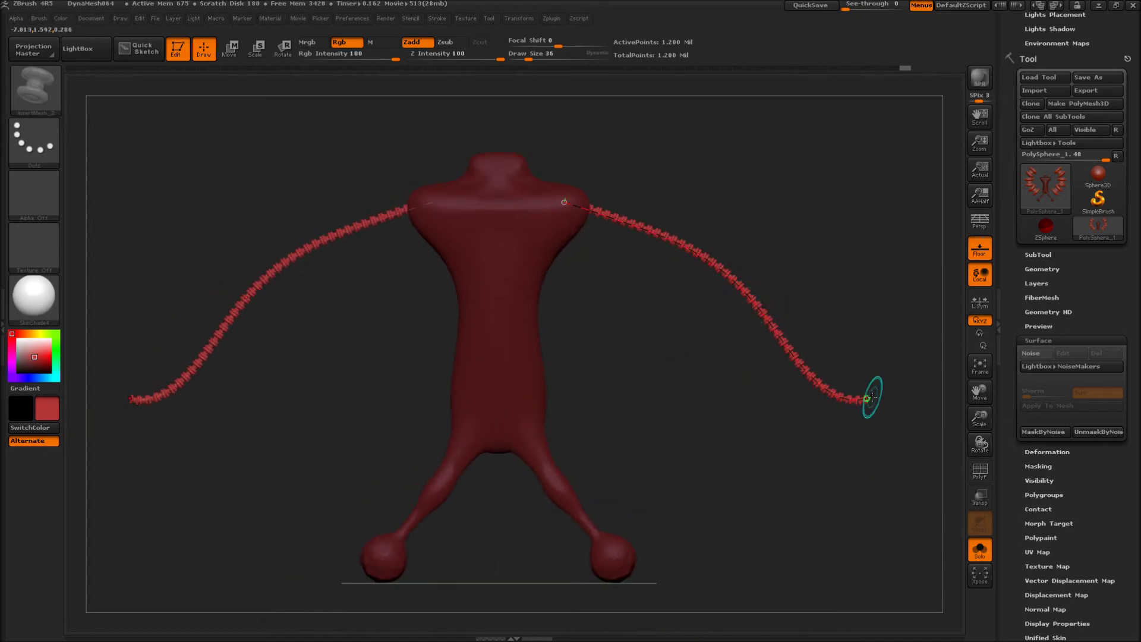
mouse_move(769, 319)
mouse_down()
mouse_move(705, 263)
mouse_move(691, 206)
mouse_up()
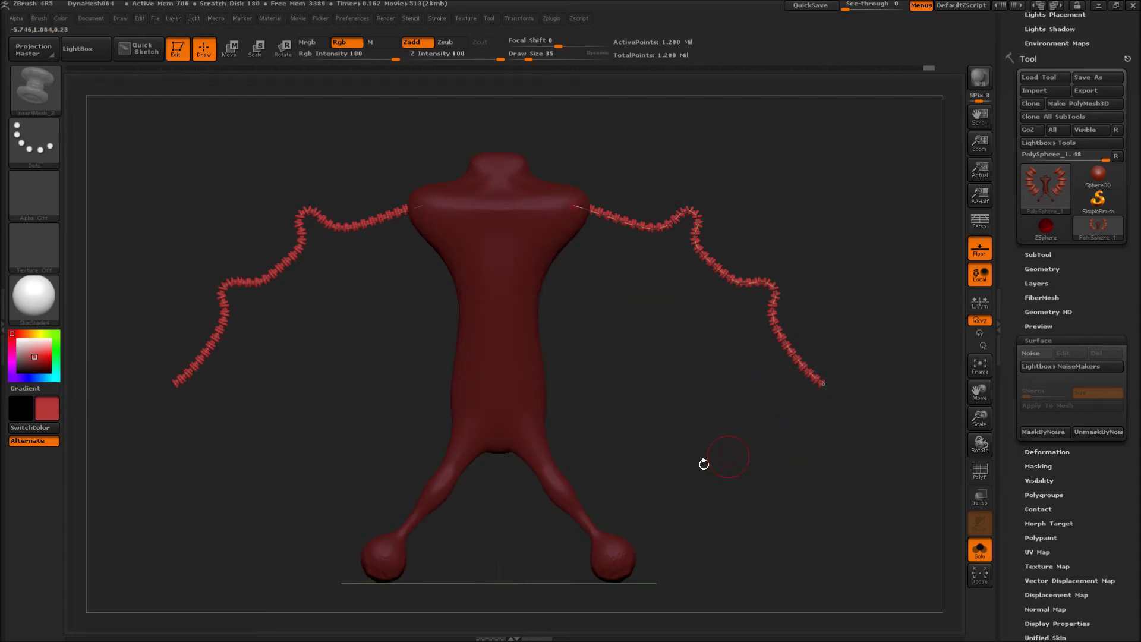
mouse_move(704, 465)
mouse_down()
mouse_move(734, 469)
mouse_move(713, 472)
mouse_up()
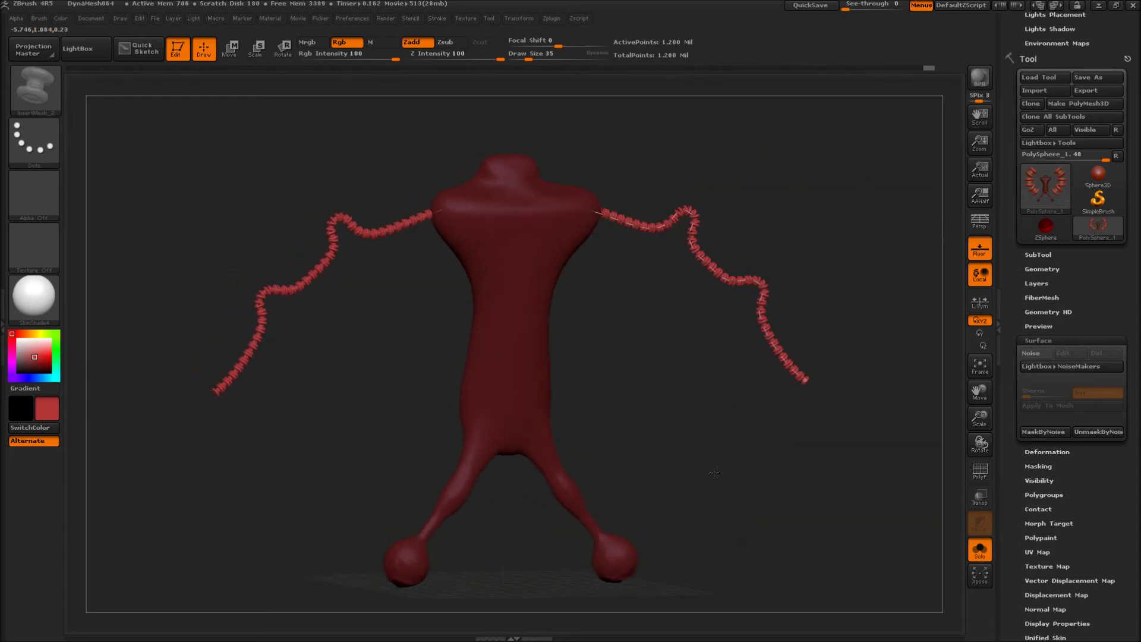
- Lower the stroke's CurveStep to pack the arm's spools tightly, and pull the curve's end back into the shoulder
drag(650, 318, 507, 291)
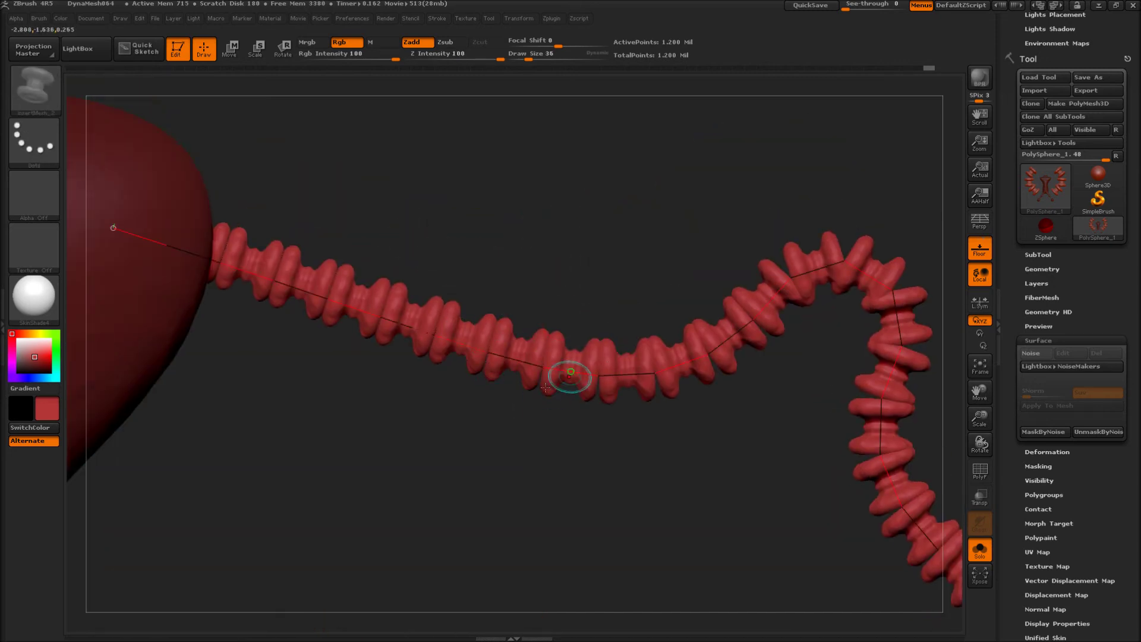
key([)
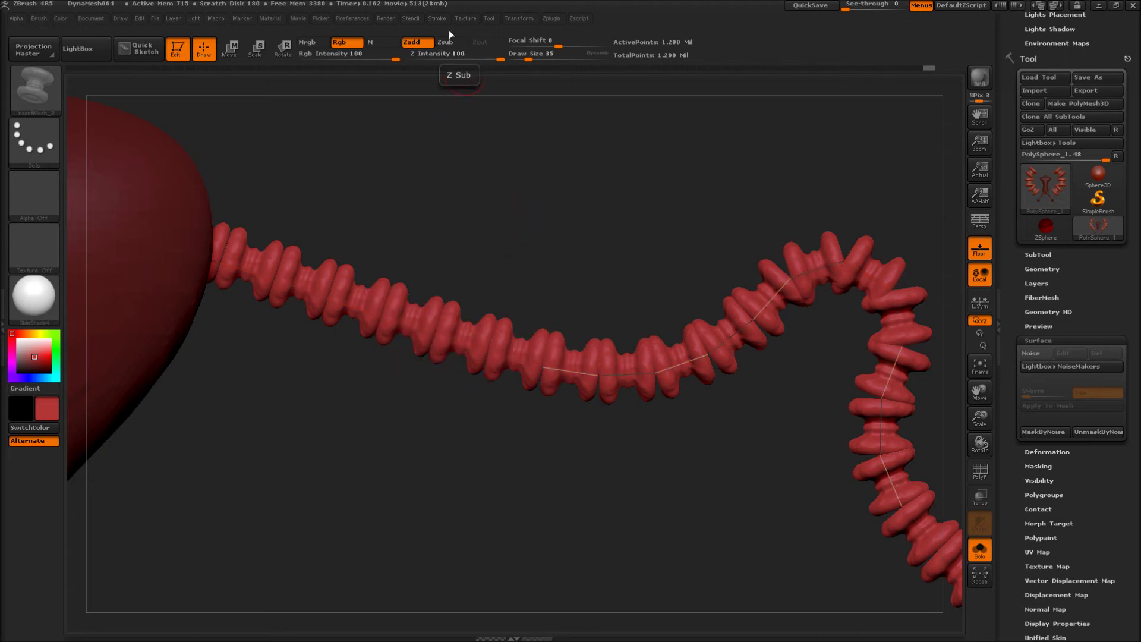
click(436, 14)
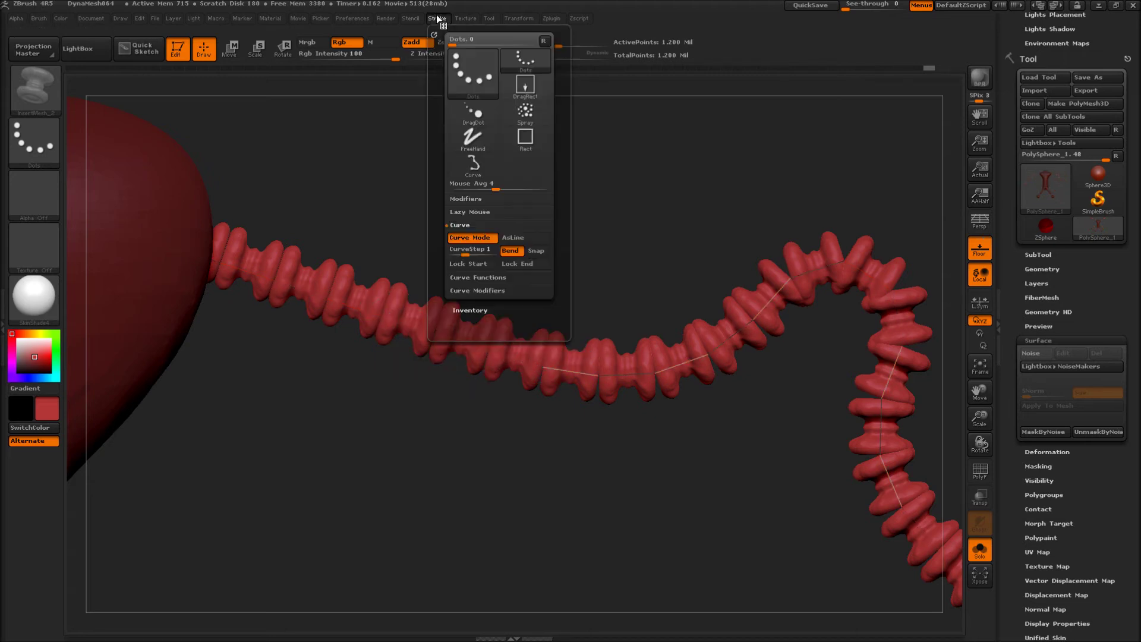
click(466, 254)
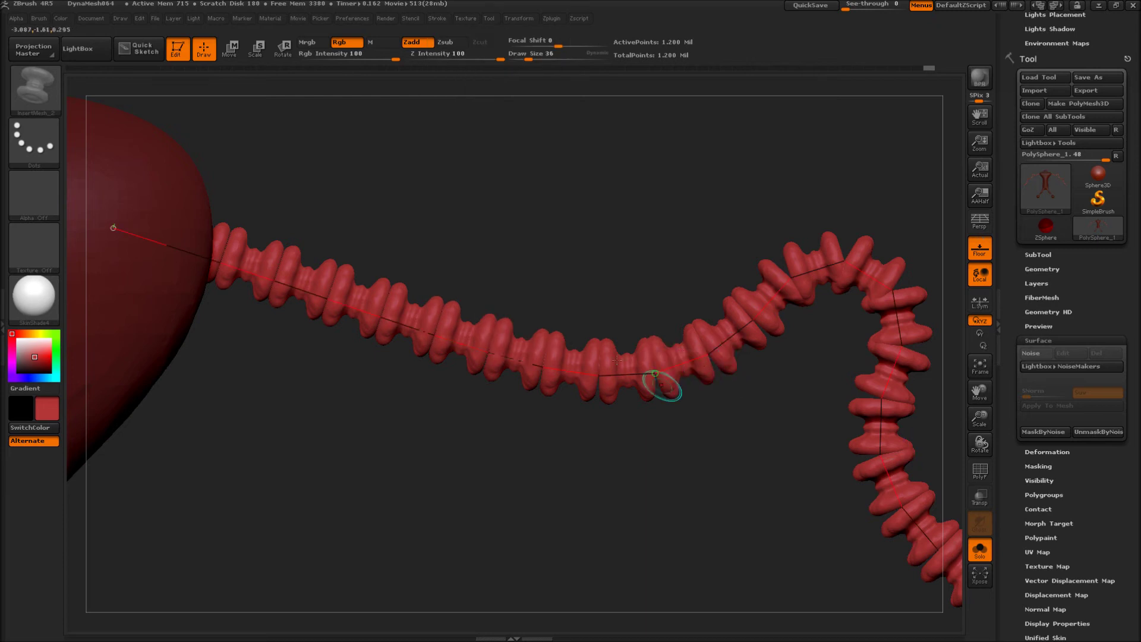
click(477, 353)
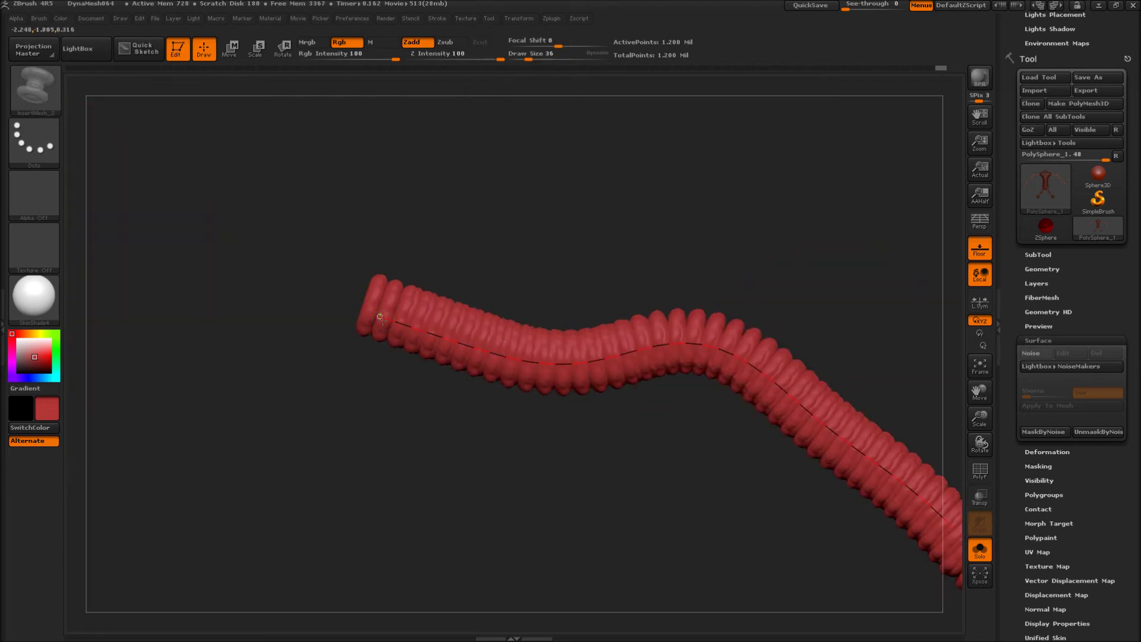
drag(380, 318, 172, 257)
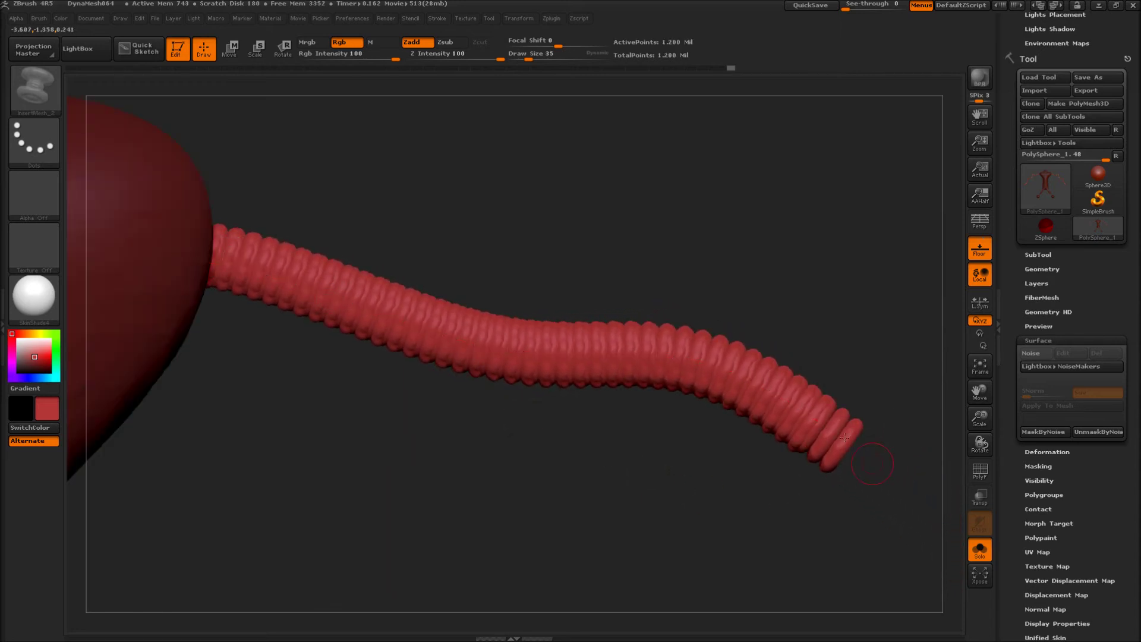
drag(635, 435, 650, 399)
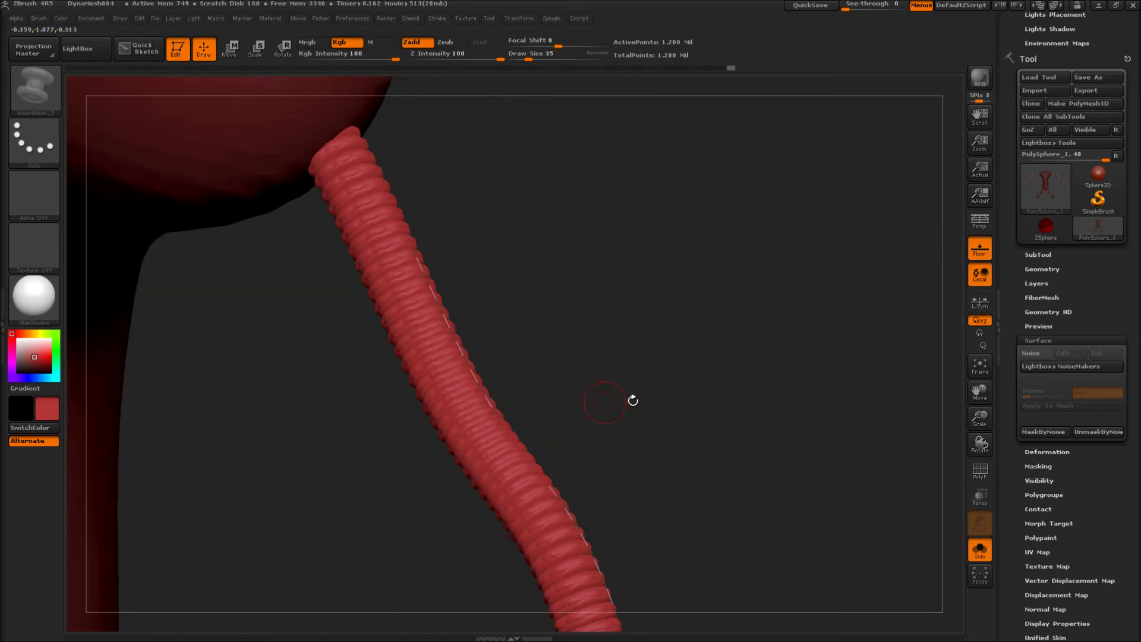
- Raise the stroke's CurveStep, update the arm curve, and redraw it outward from the torso with widely spaced spools
ctrl+right_drag(632, 400, 532, 428)
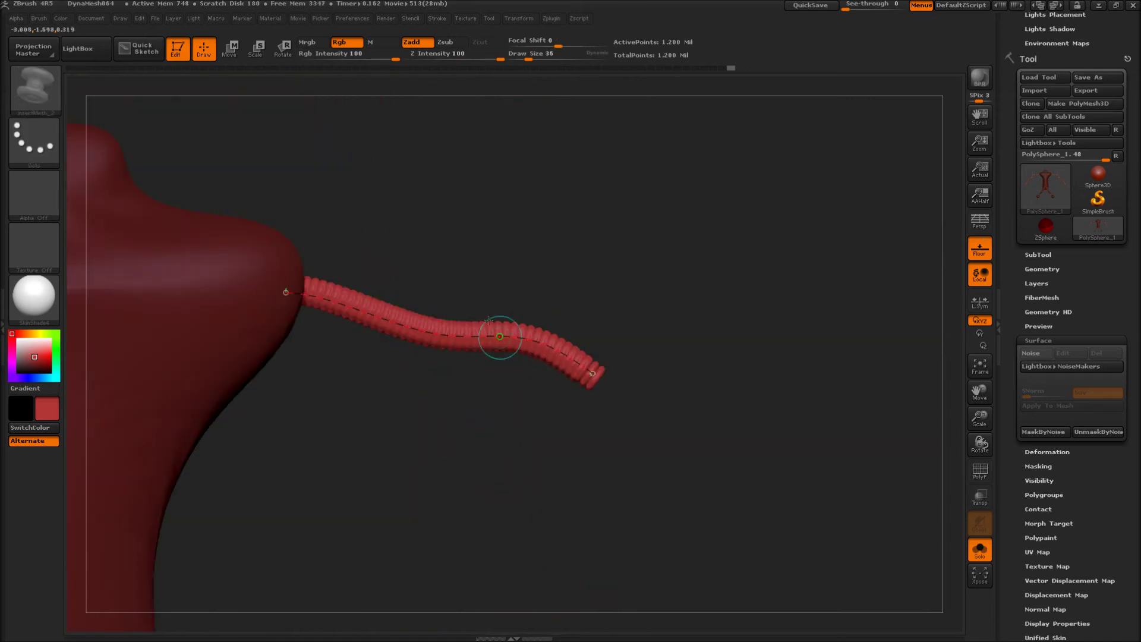
click(434, 19)
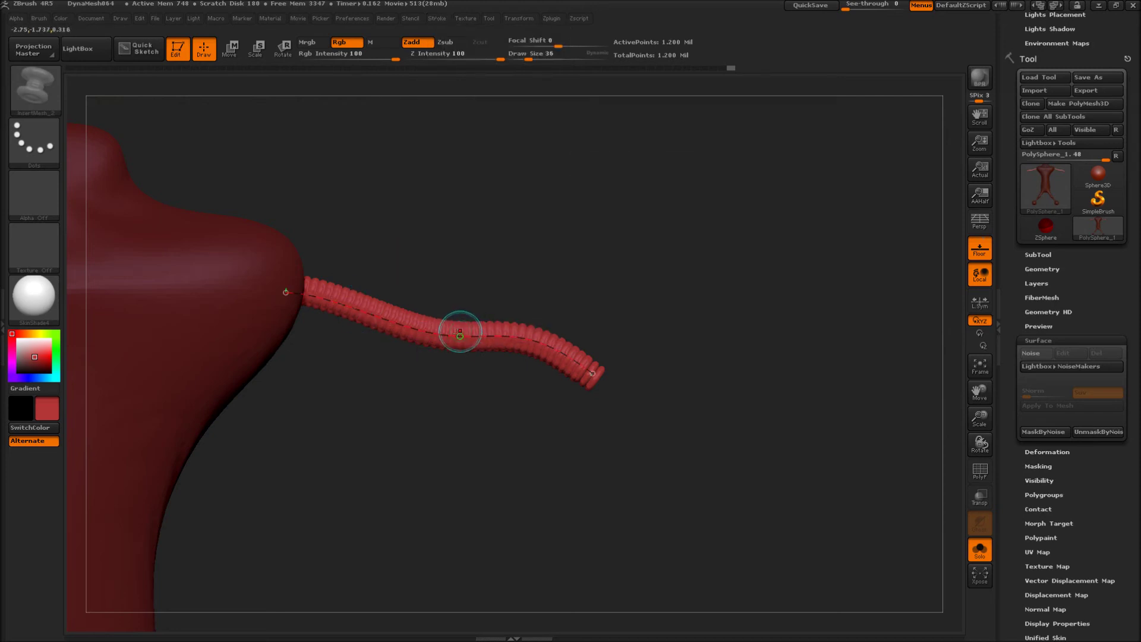
click(460, 334)
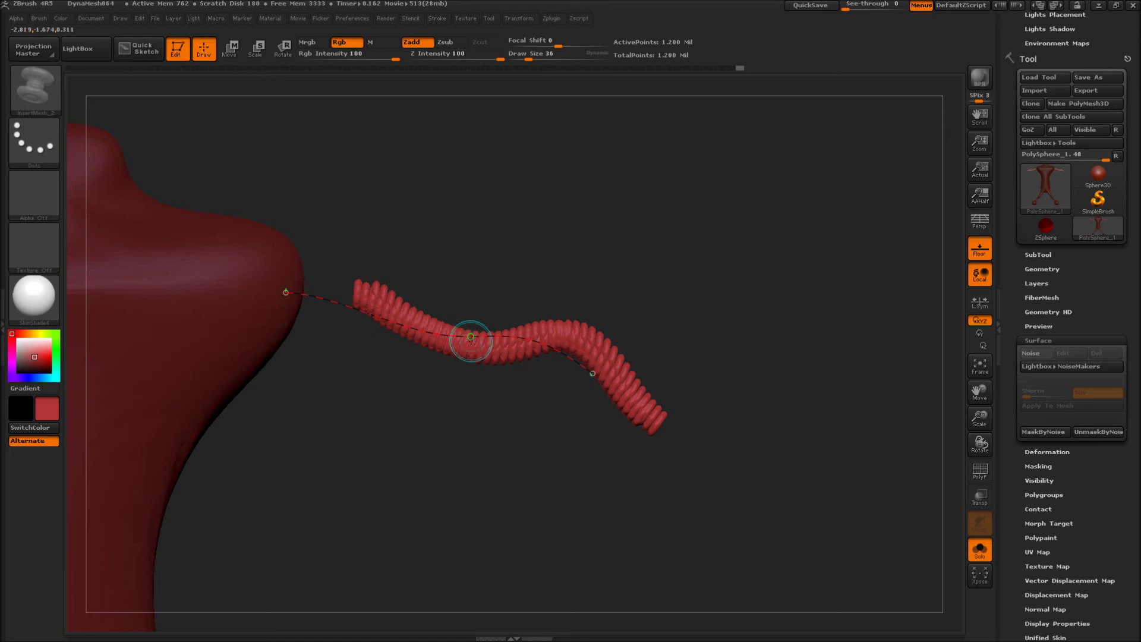
click(471, 338)
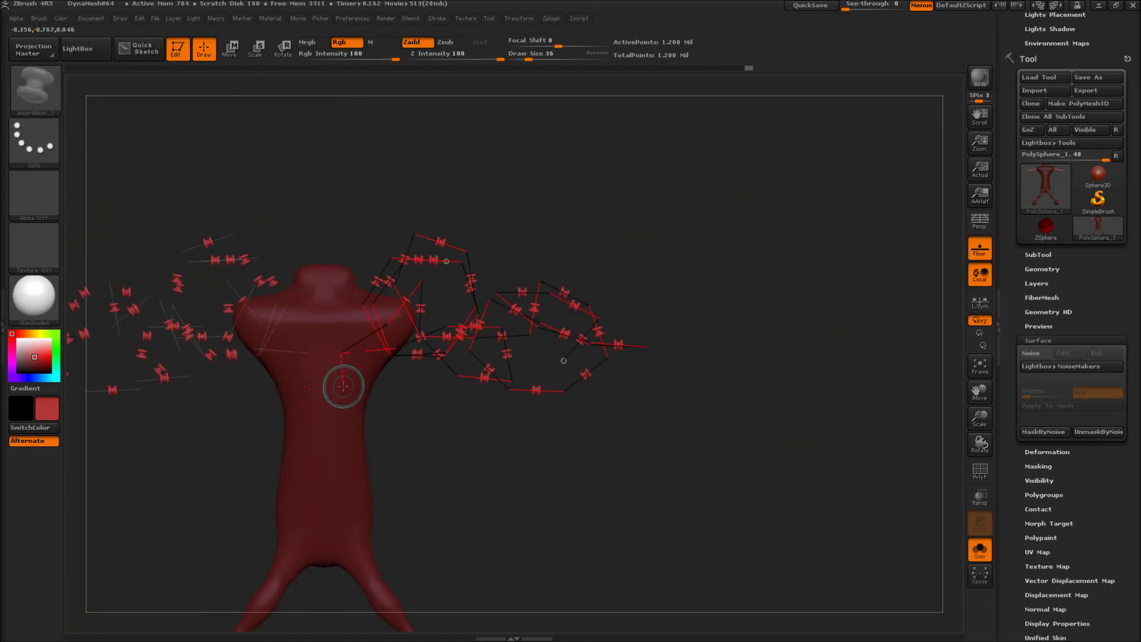
drag(899, 276, 901, 272)
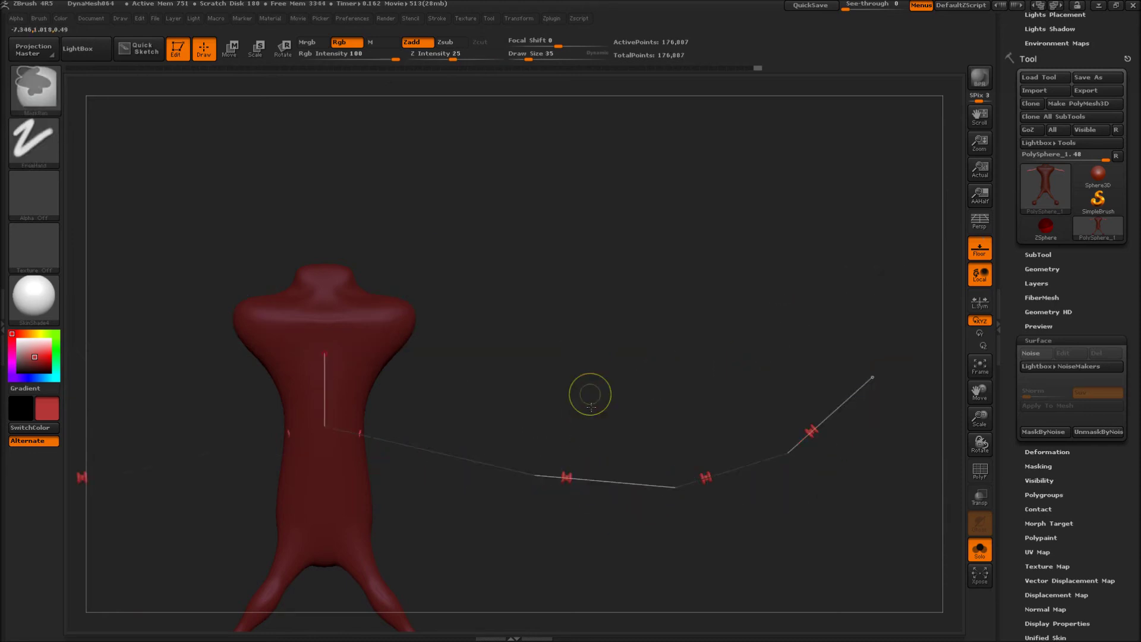
mouse_move(590, 392)
ctrl+right_down()
mouse_move(657, 405)
mouse_move(435, 303)
ctrl+right_up()
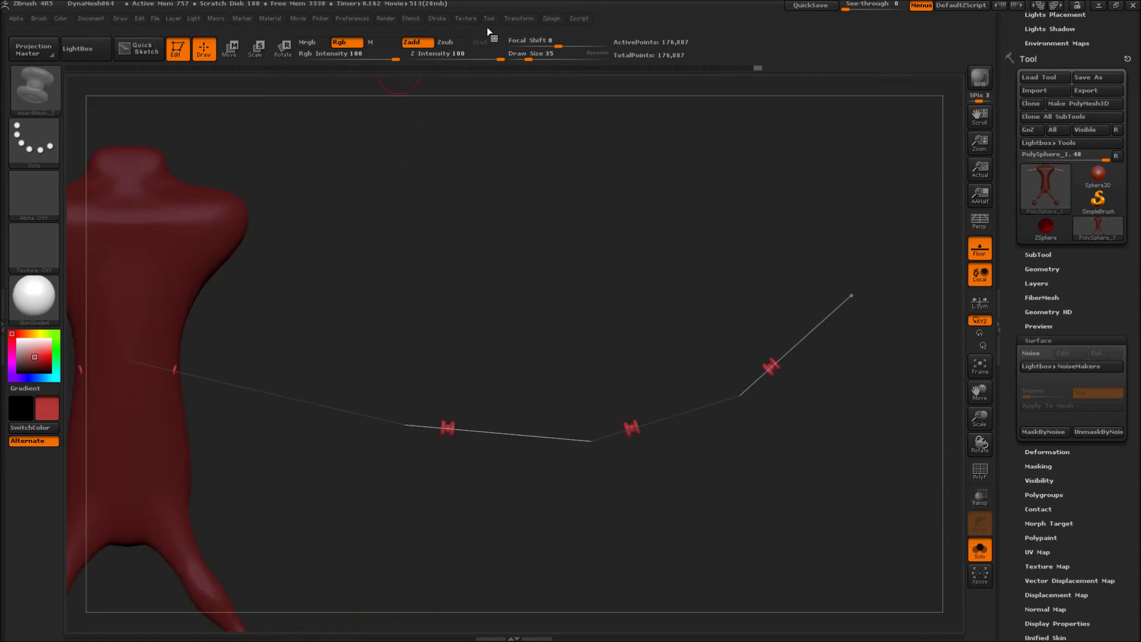
- Lower the stroke's CurveStep to about 0.3 and draw a tightly packed spool arm outward from the shoulder
click(437, 18)
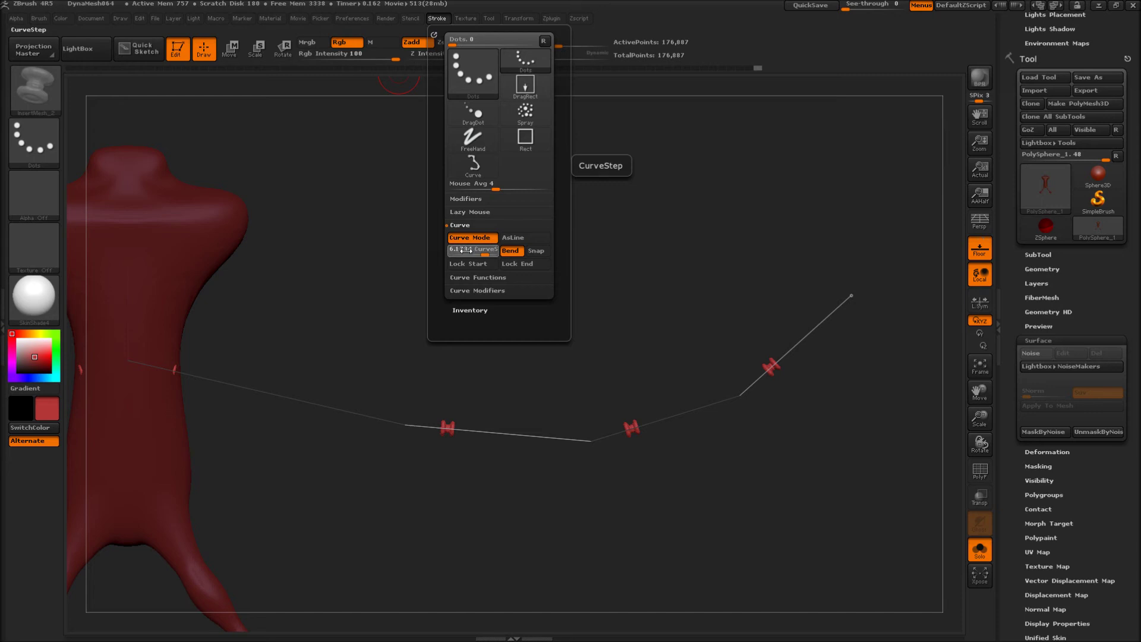
click(462, 256)
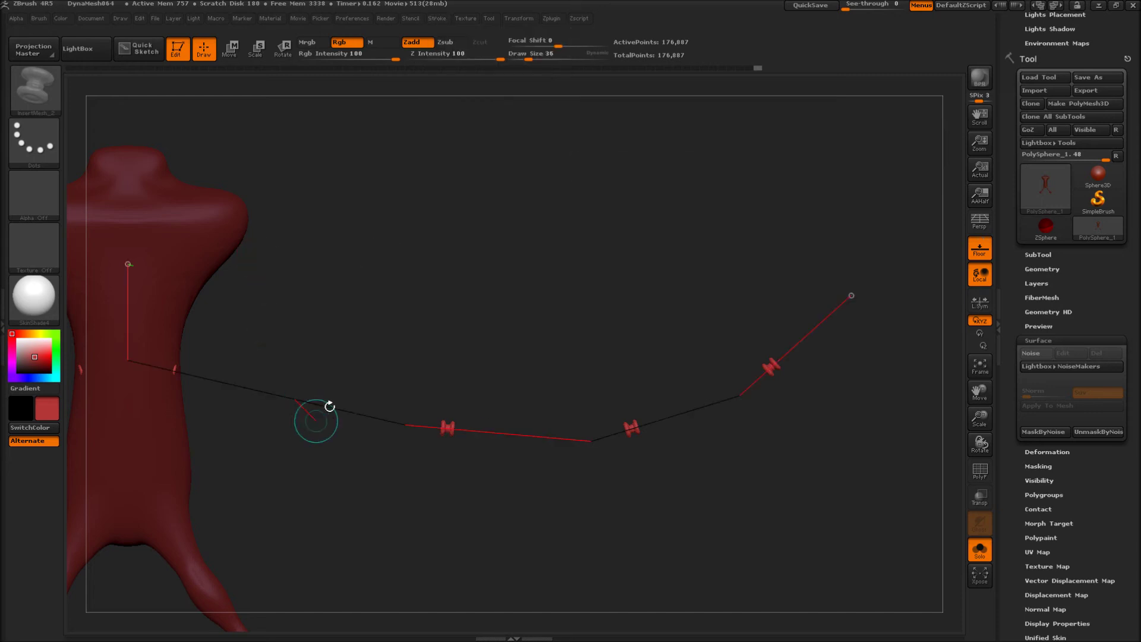
click(334, 403)
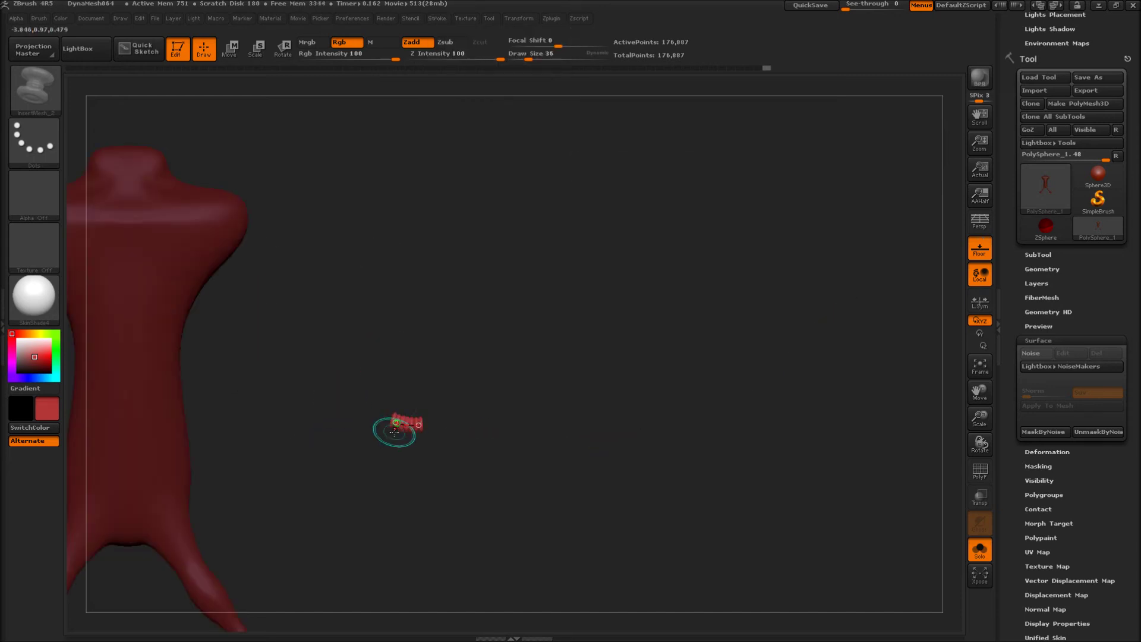
drag(391, 300, 390, 300)
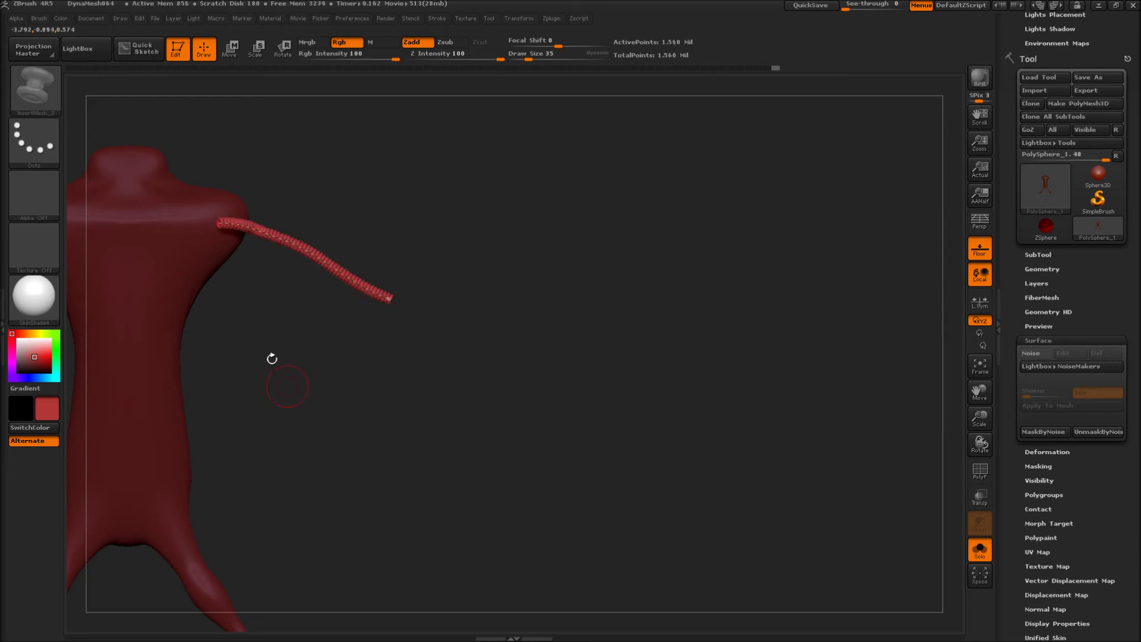
mouse_move(273, 357)
mouse_down()
mouse_move(252, 344)
mouse_move(367, 259)
mouse_move(438, 324)
mouse_move(300, 297)
mouse_up()
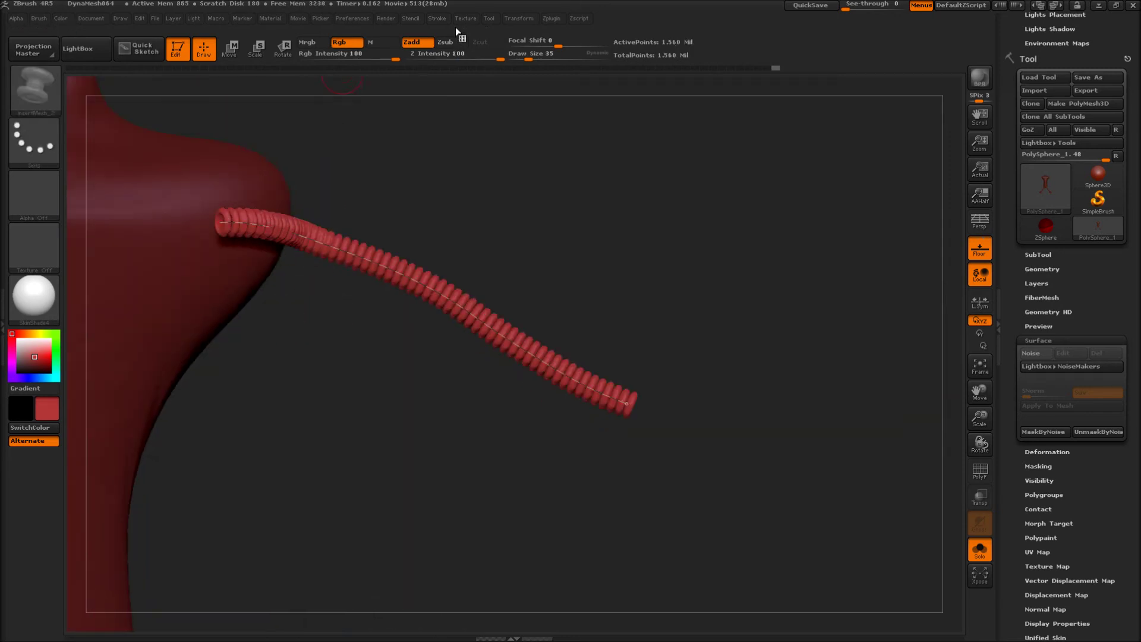
- Turn on Snap for the stroke's curve and wrap spool curves along the surface around the base of the neck
click(435, 18)
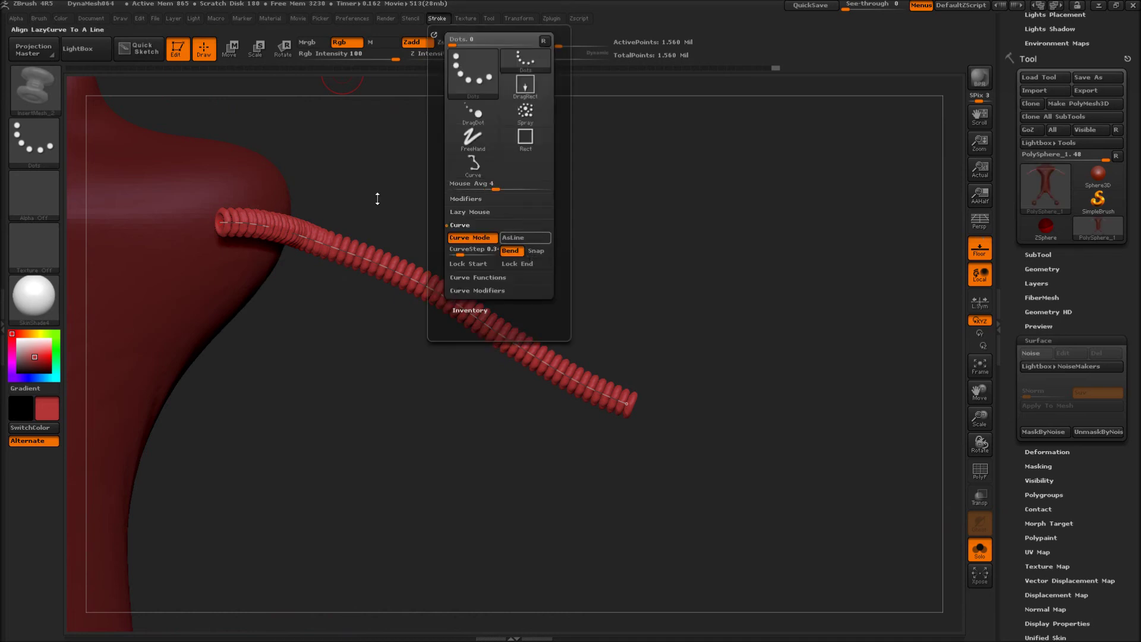
click(439, 18)
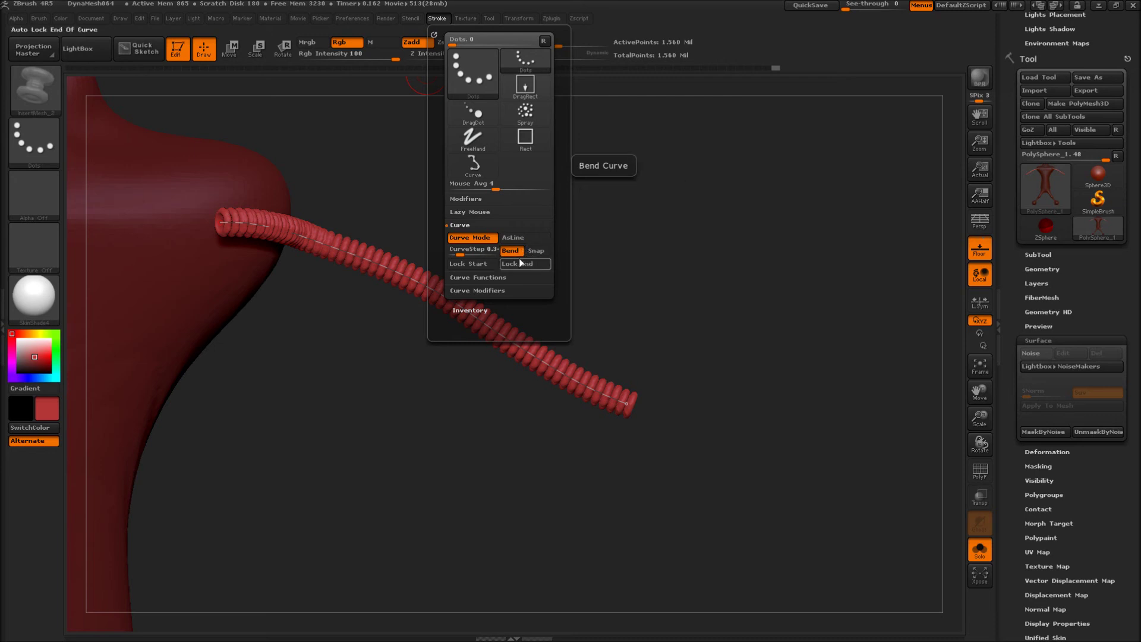
click(533, 252)
alt+drag(195, 368, 445, 428)
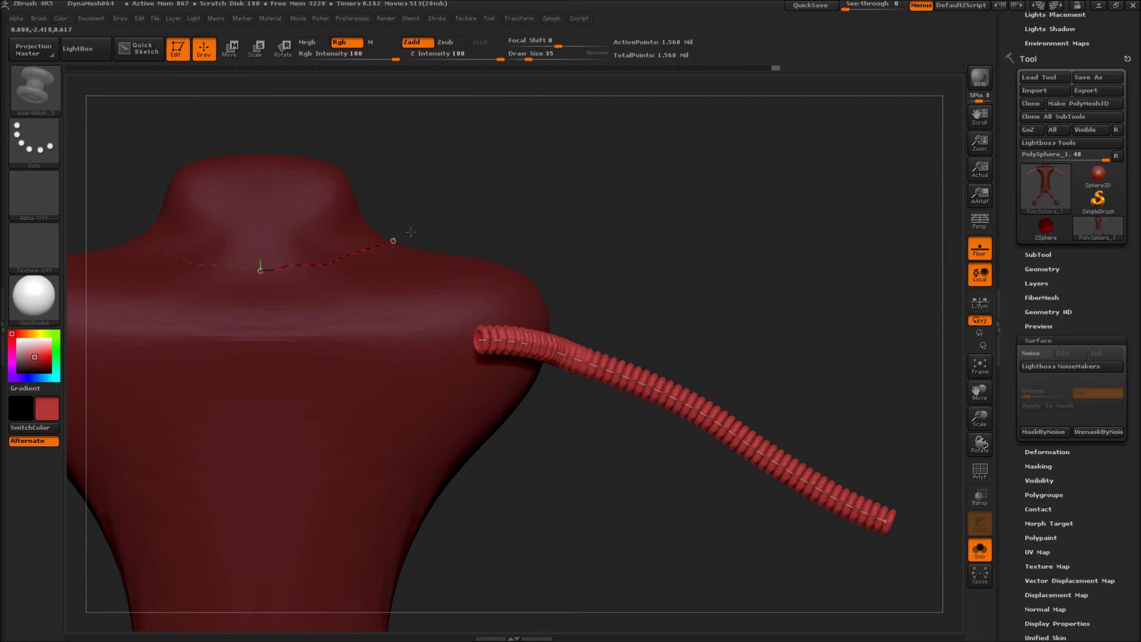
mouse_move(558, 214)
mouse_down()
mouse_move(505, 278)
mouse_move(454, 280)
mouse_up()
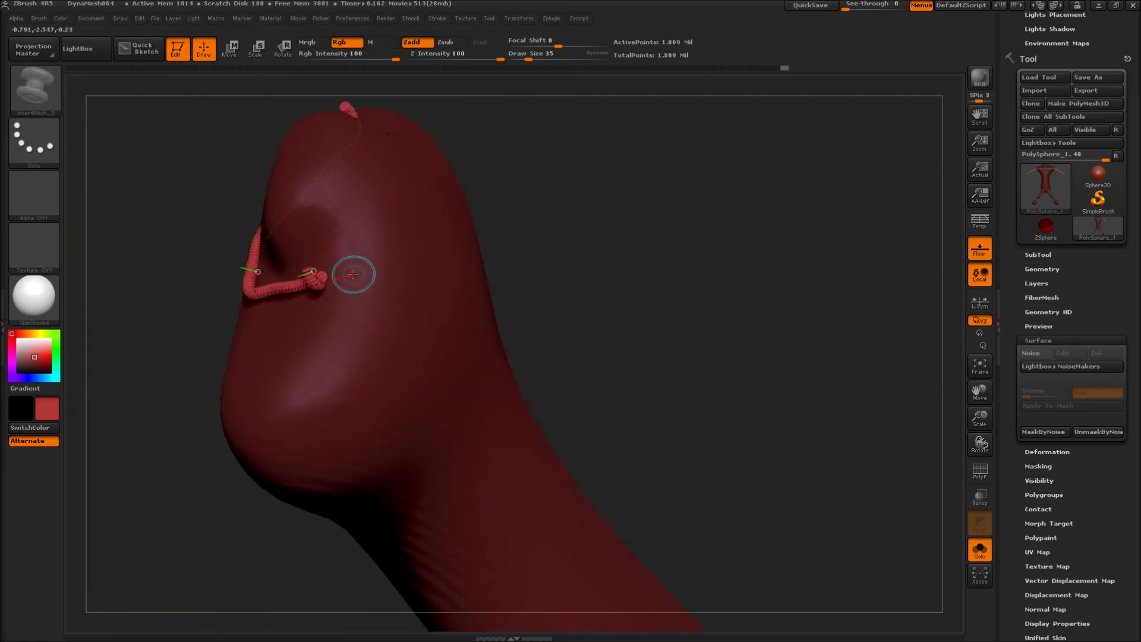
drag(505, 199, 469, 323)
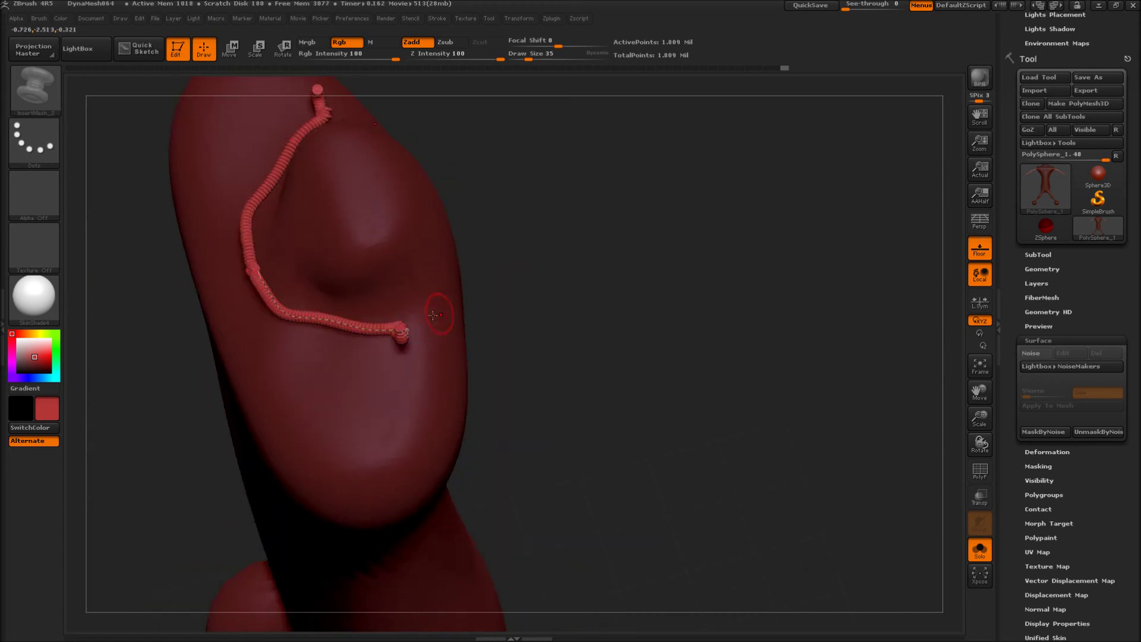
drag(429, 321, 445, 312)
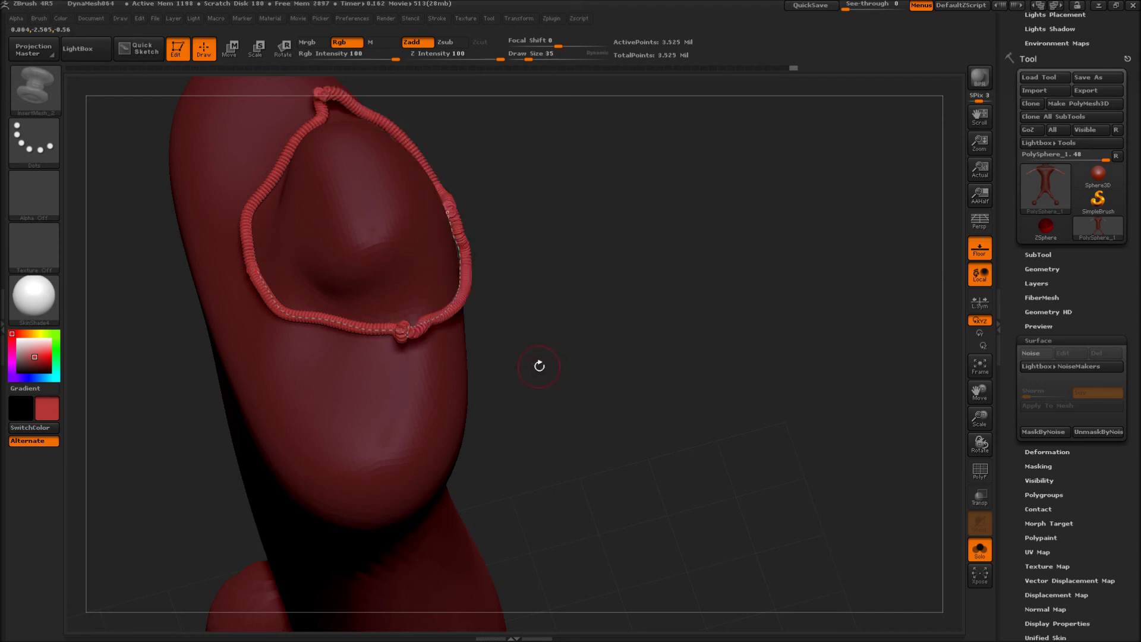
- Frame the whole figure and step back through the undo history to the plain body without spool curves
drag(537, 364, 687, 457)
ctrl+right_drag(688, 457, 655, 383)
drag(655, 383, 633, 353)
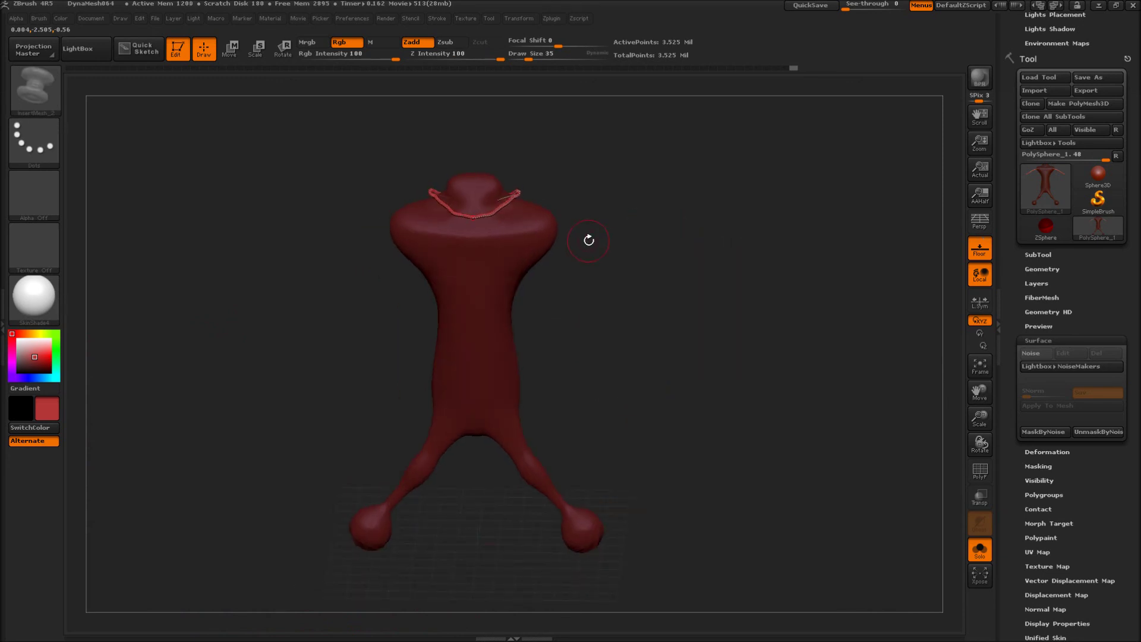
drag(723, 291, 685, 332)
drag(634, 292, 665, 287)
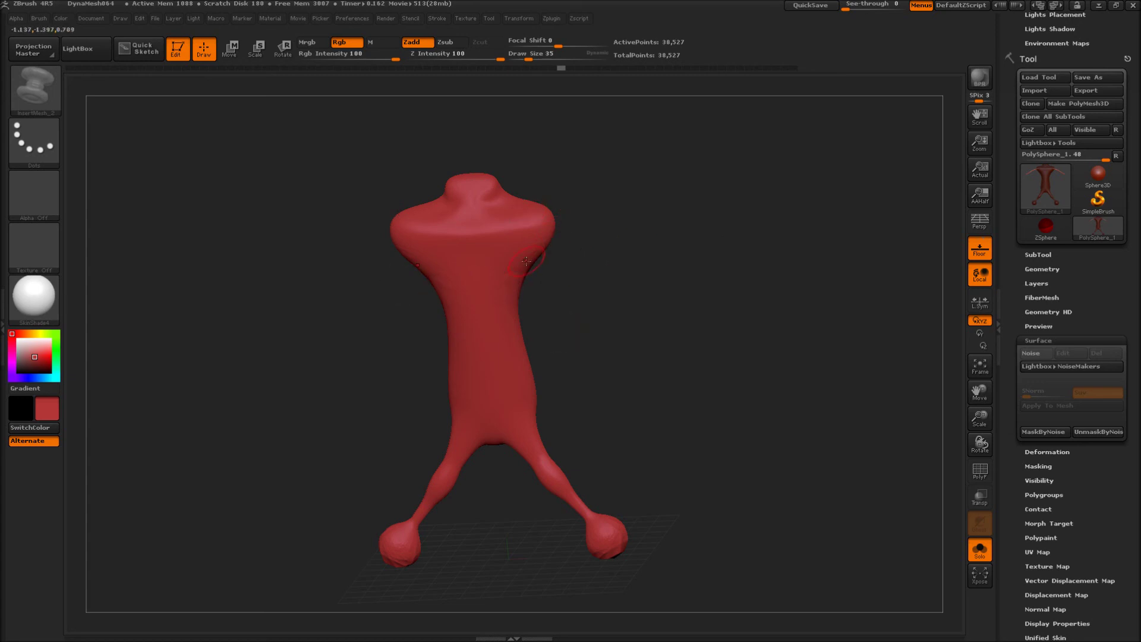
- Create an InsertMesh from the figure, append it to the current spool brush, and dismiss the multi-mesh note
key(b)
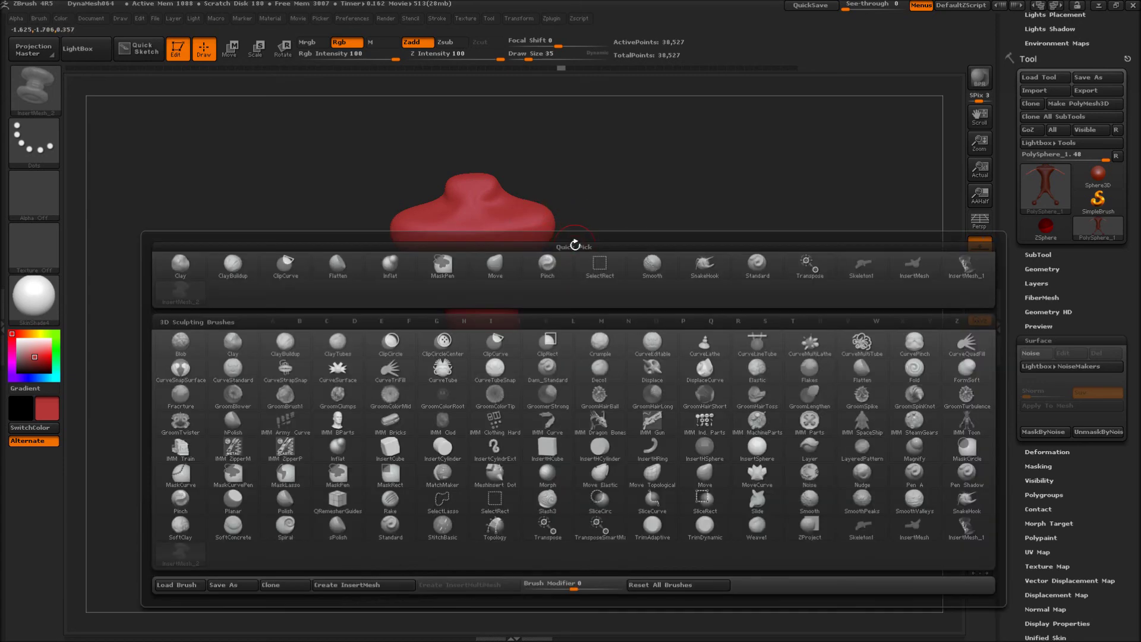
click(351, 585)
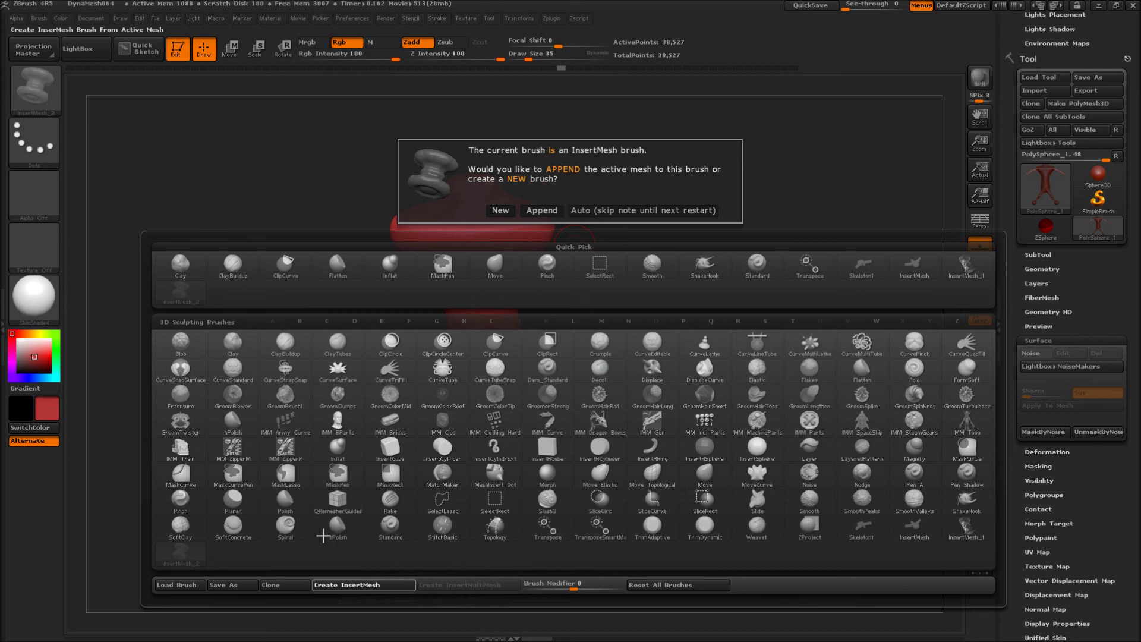
click(541, 211)
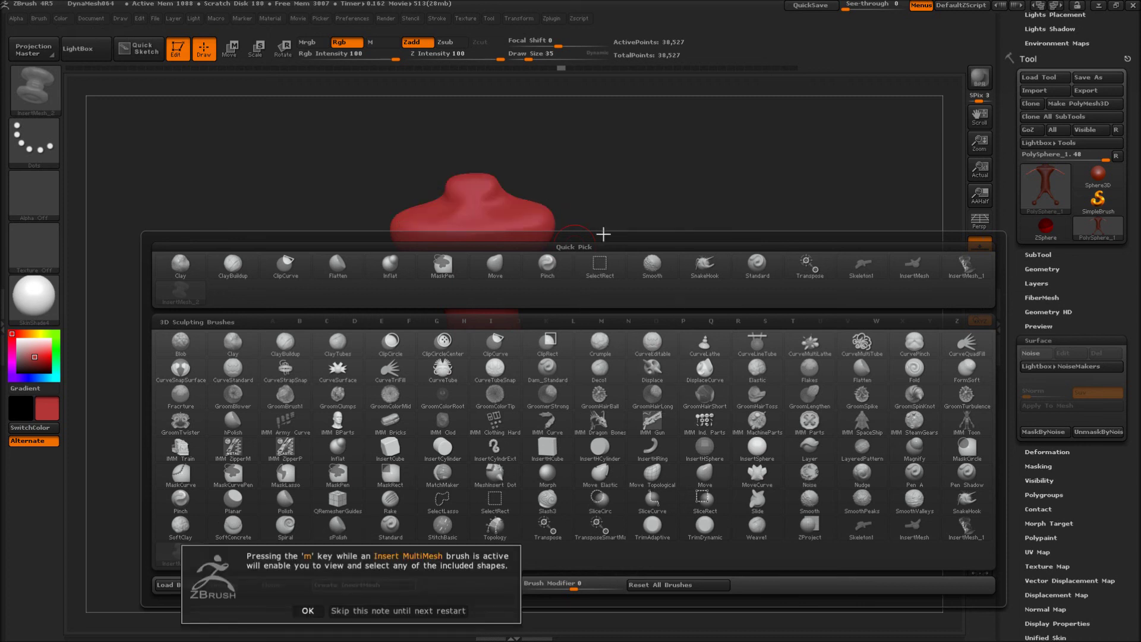
click(307, 611)
drag(691, 419, 665, 410)
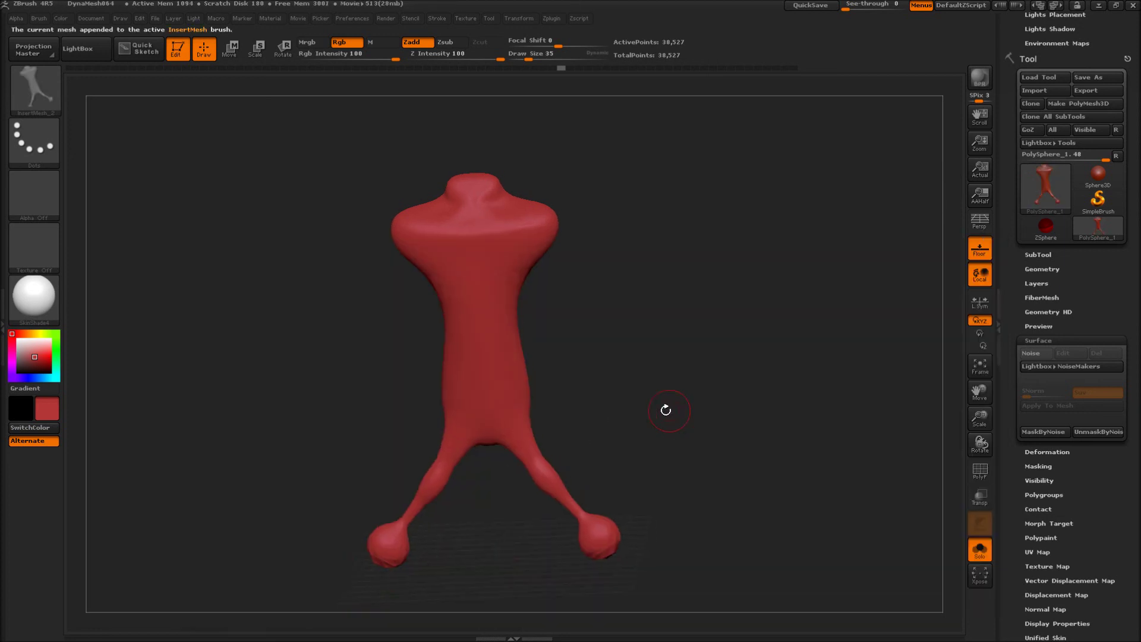
- Select the spool mesh in the brush, draw a curve of spools across the torso, and undo it
key(m)
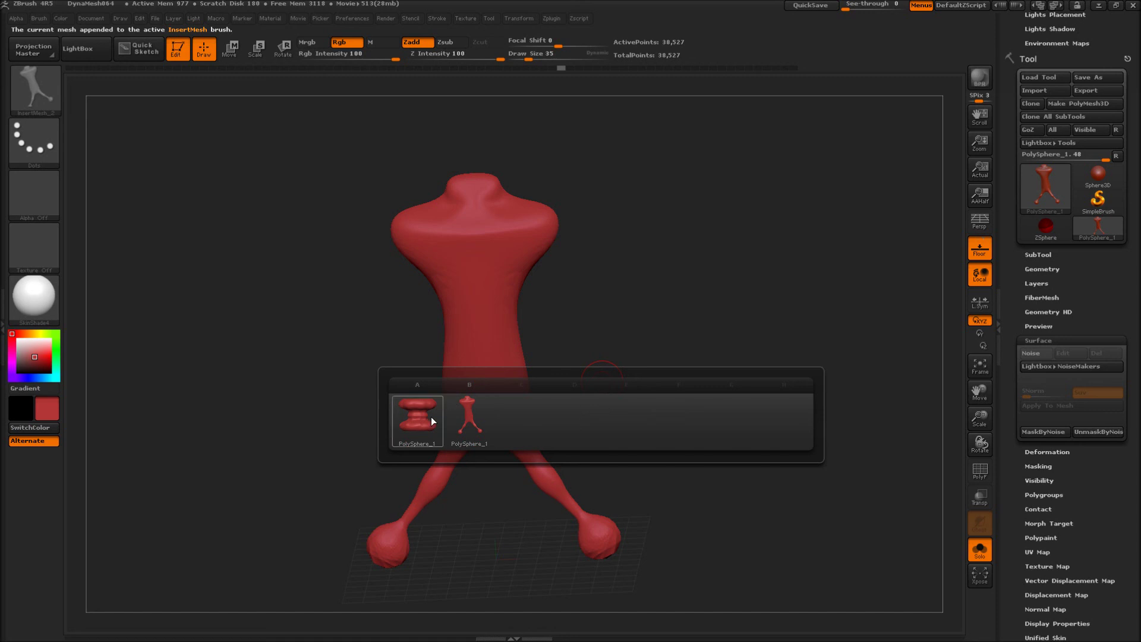
click(414, 426)
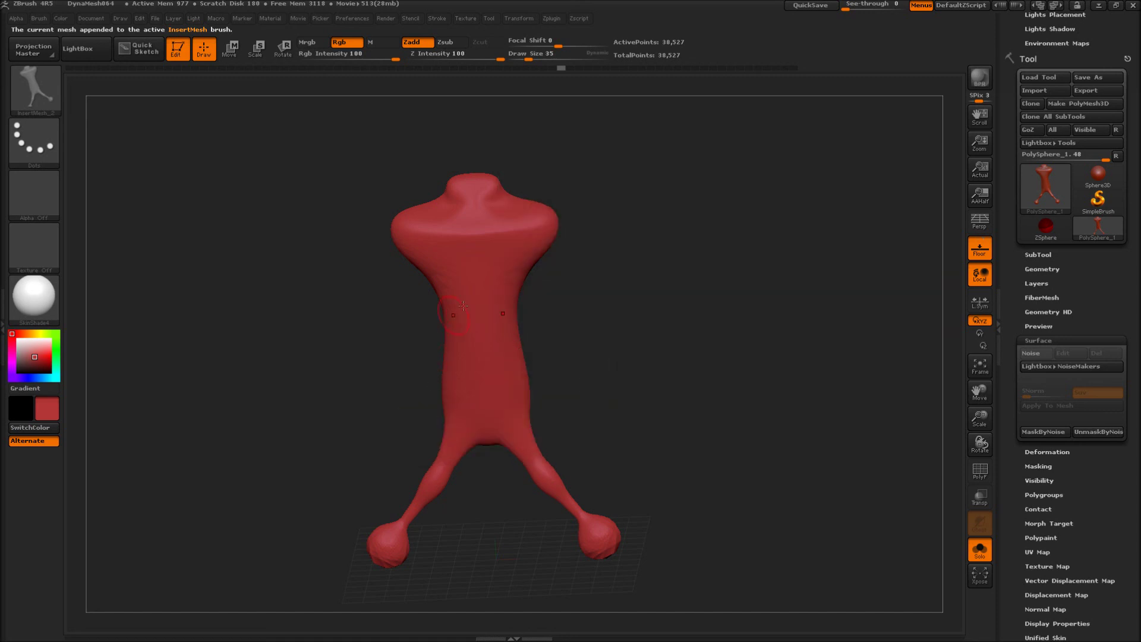
drag(646, 303, 639, 353)
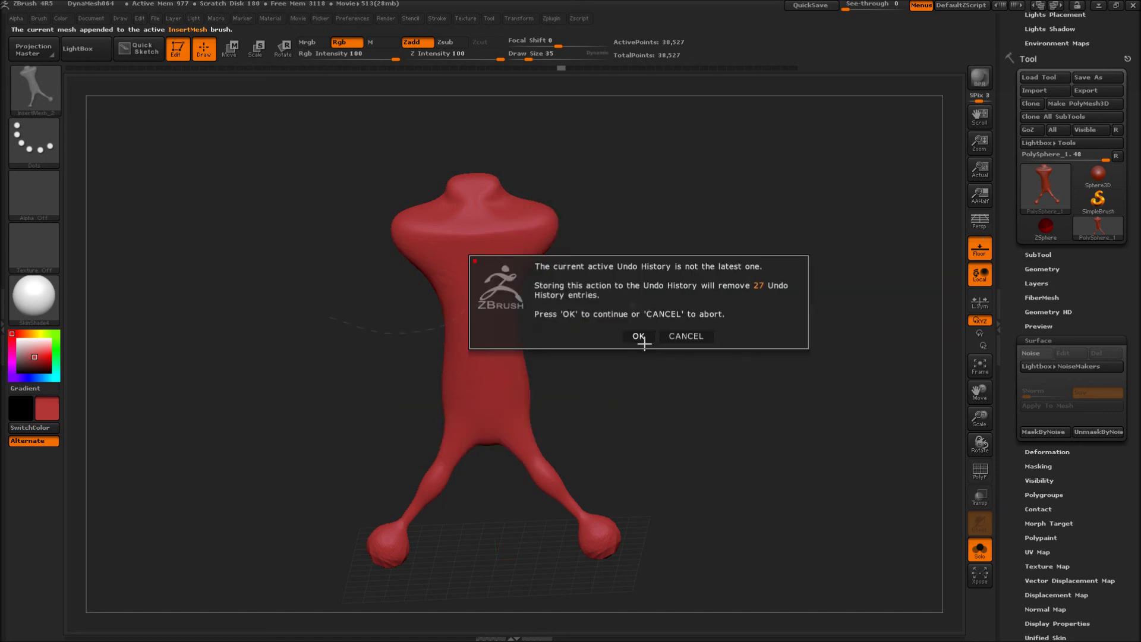
click(639, 337)
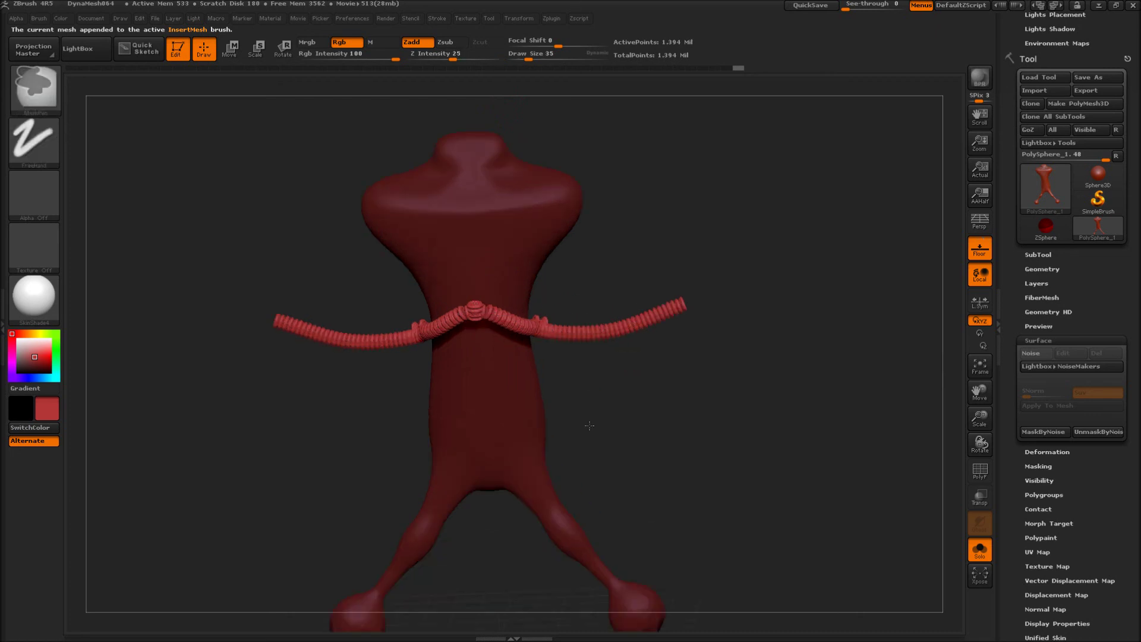
ctrl+right_drag(589, 426, 649, 616)
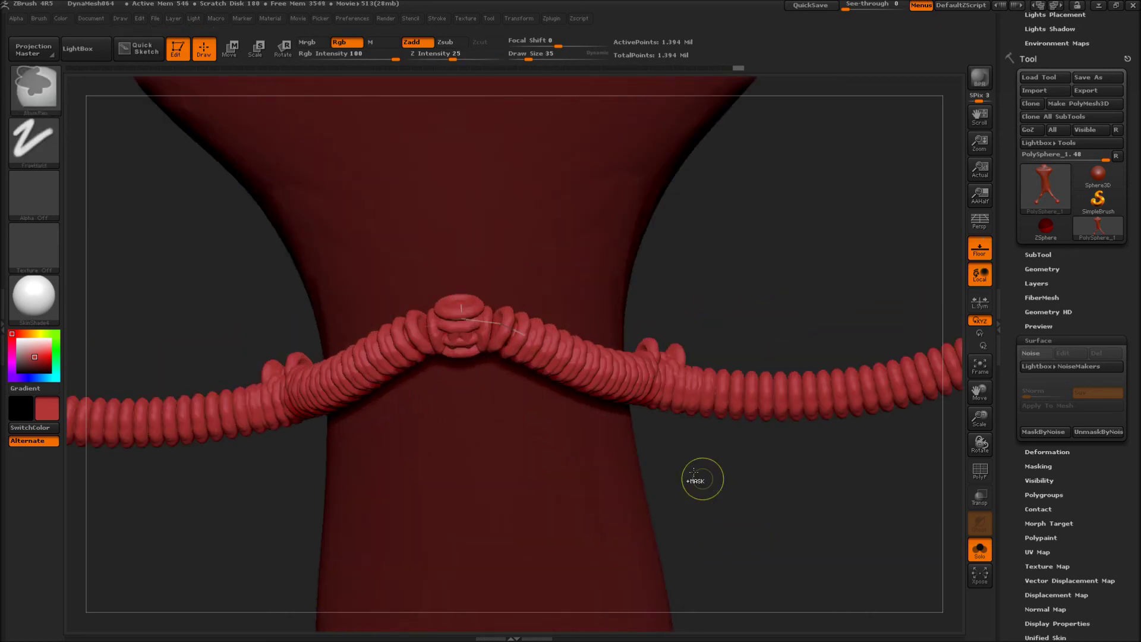
key(ctrl+z)
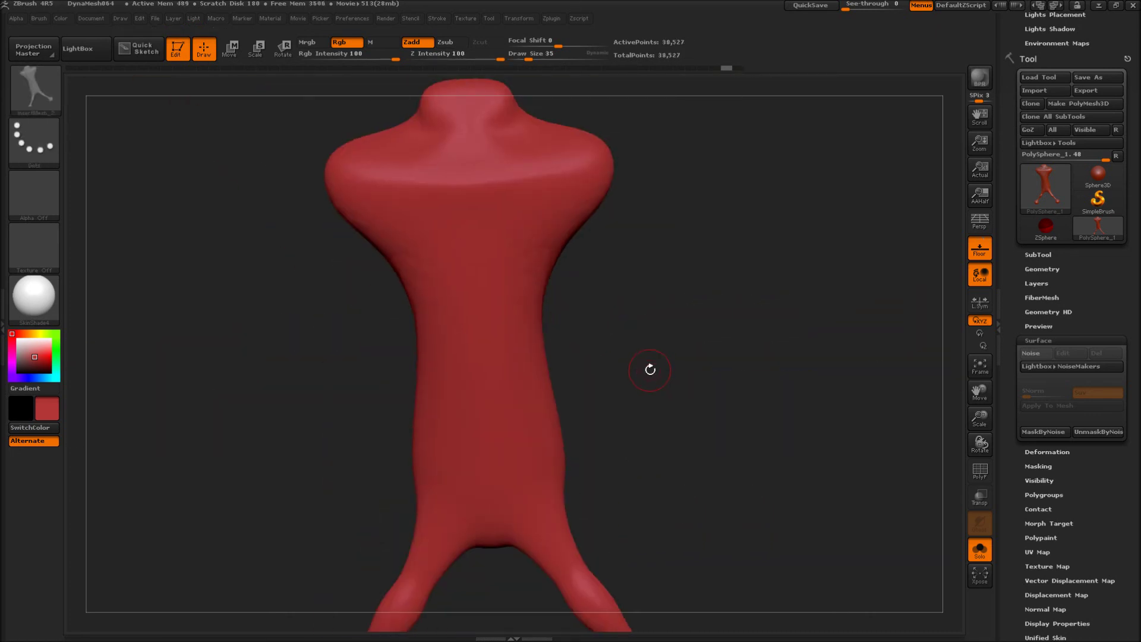
- Select the figure mesh in the brush and draw a curve of tiny figures outward from the torso's centre
key(m)
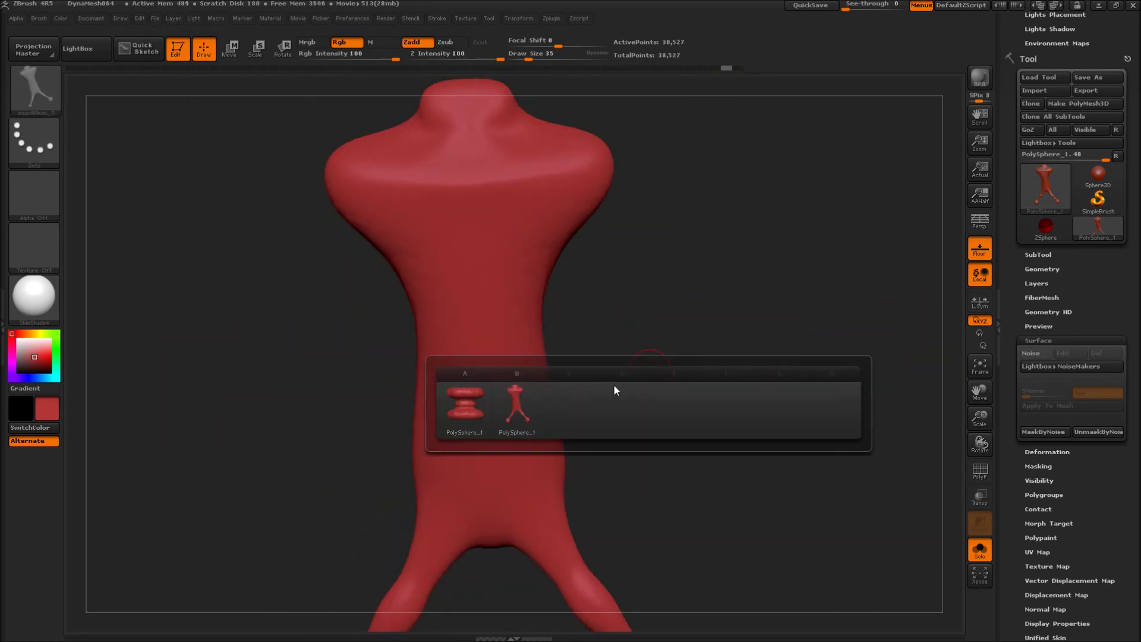
click(522, 413)
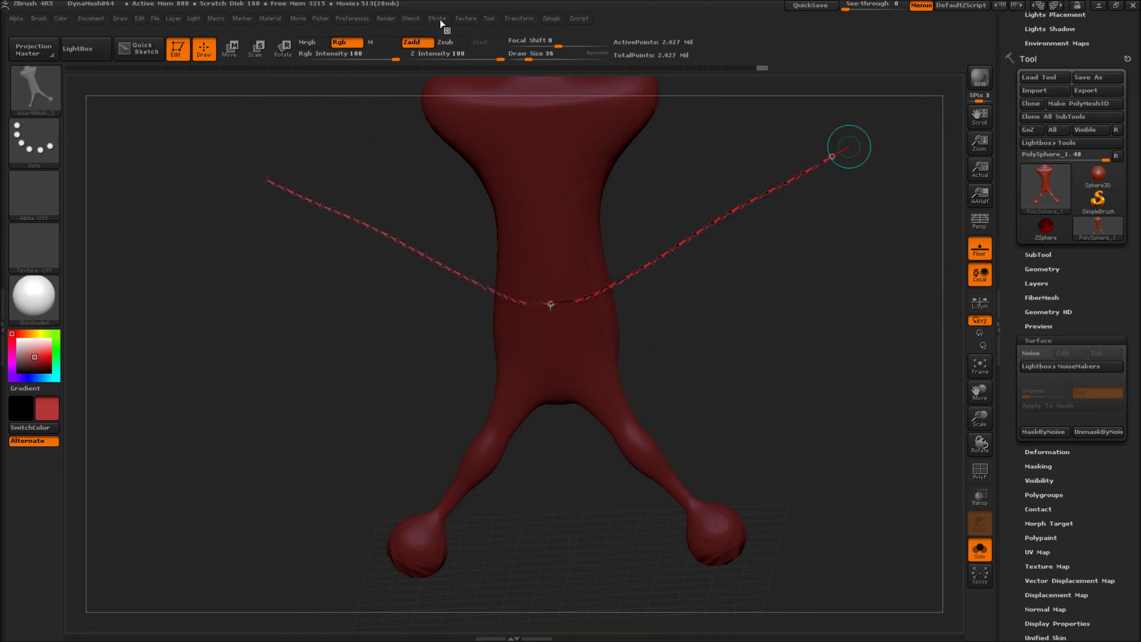
click(437, 18)
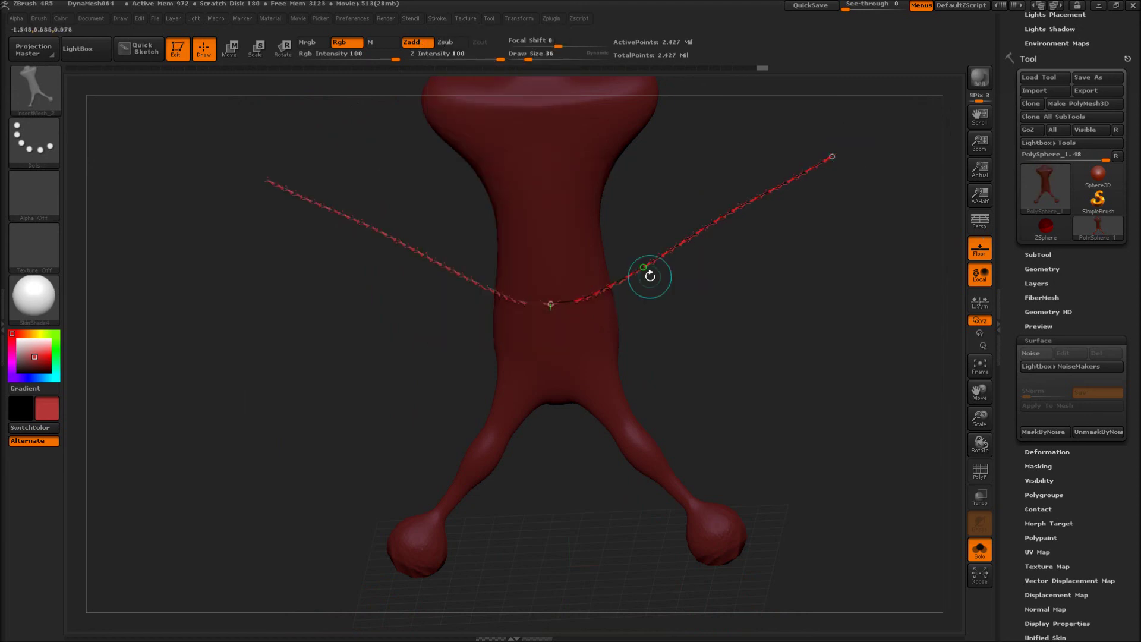
- Raise the draw size to 112 and try to update the figure curve across the torso with it
key(bracketright)
key(bracketright)
key(bracketright)
key(bracketright)
key(bracketright)
key(bracketright)
key(bracketright)
key(bracketright)
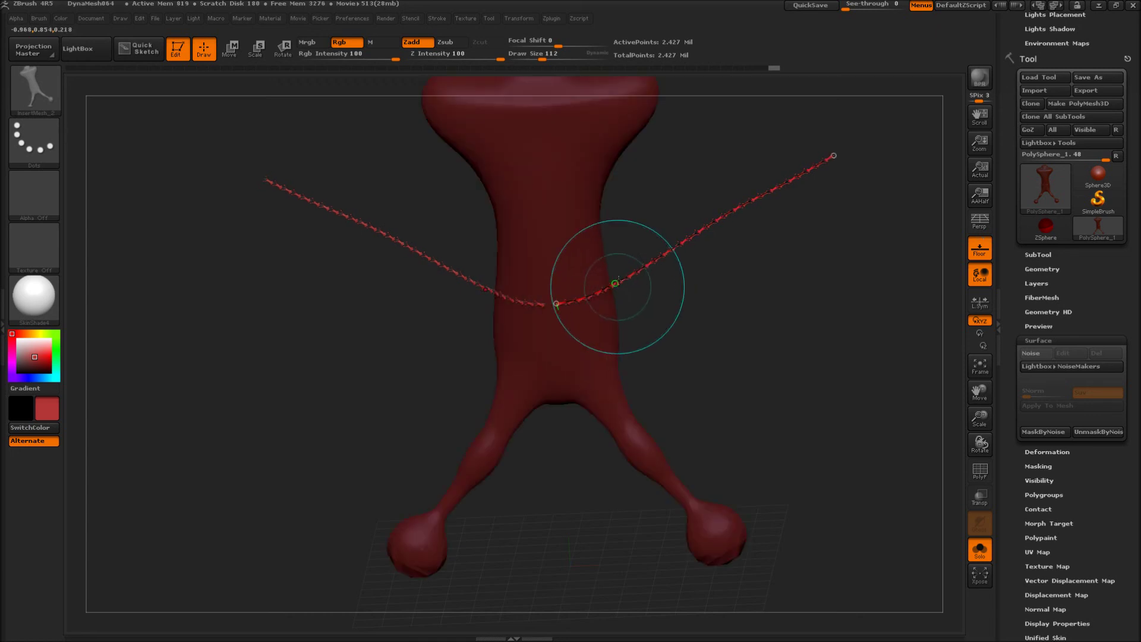
click(638, 270)
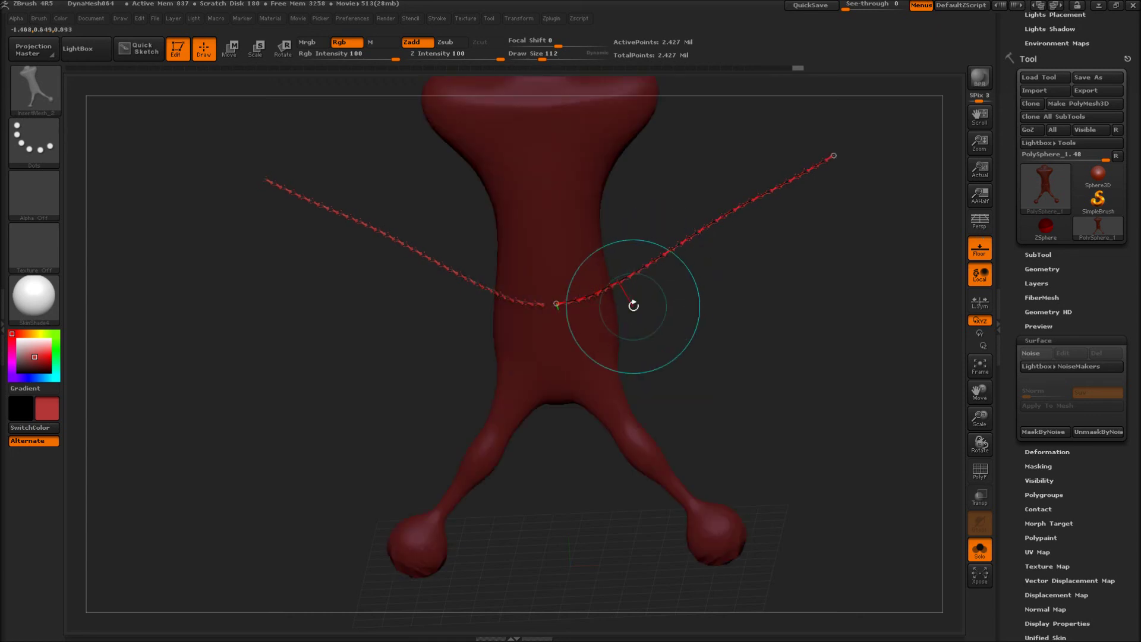
- Increase the draw size to 232 and try again to enlarge the tiny figures along the torso curve
key(s)
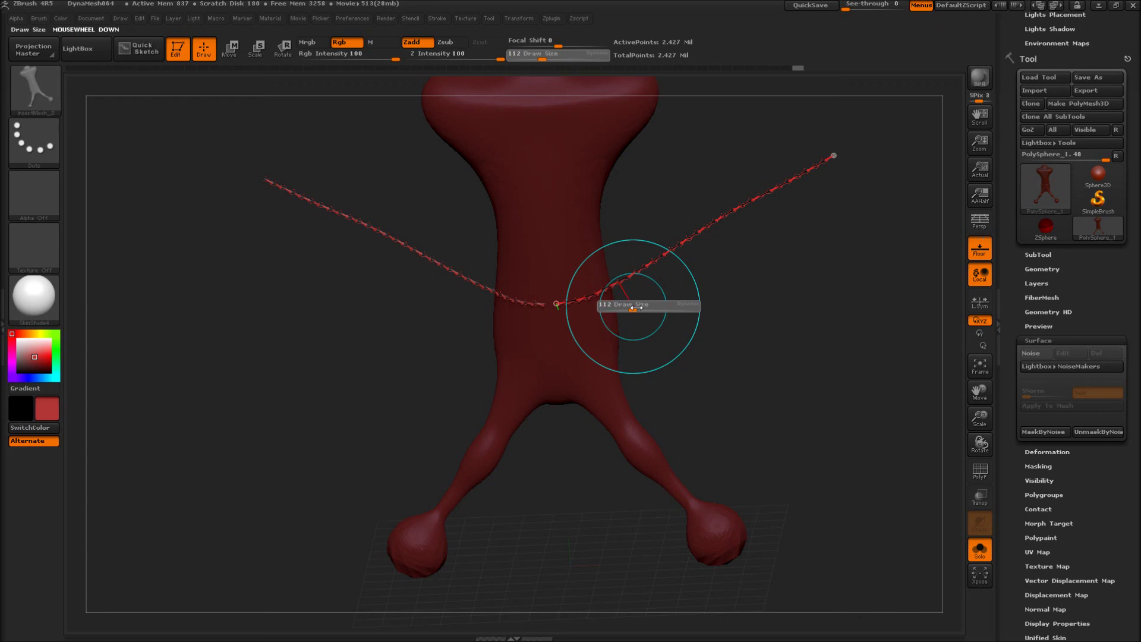
drag(633, 306, 647, 309)
click(635, 272)
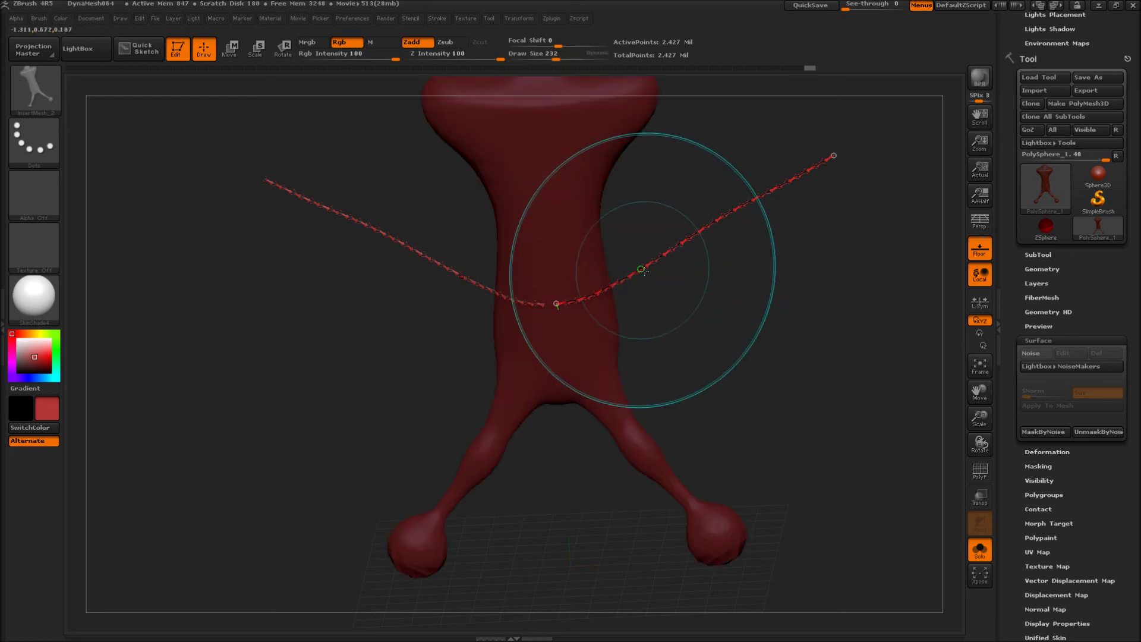
drag(642, 270, 647, 280)
- Draw a short figure curve outward from the upper torso and update it with a draw size of 378
drag(738, 118, 735, 120)
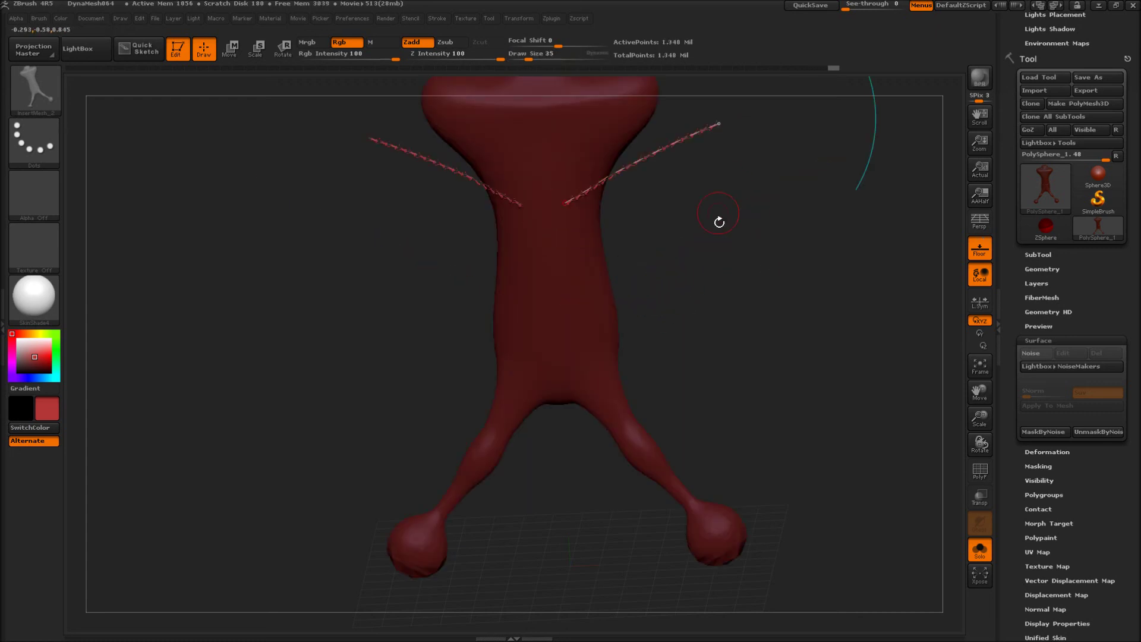
ctrl+right_drag(695, 206, 684, 553)
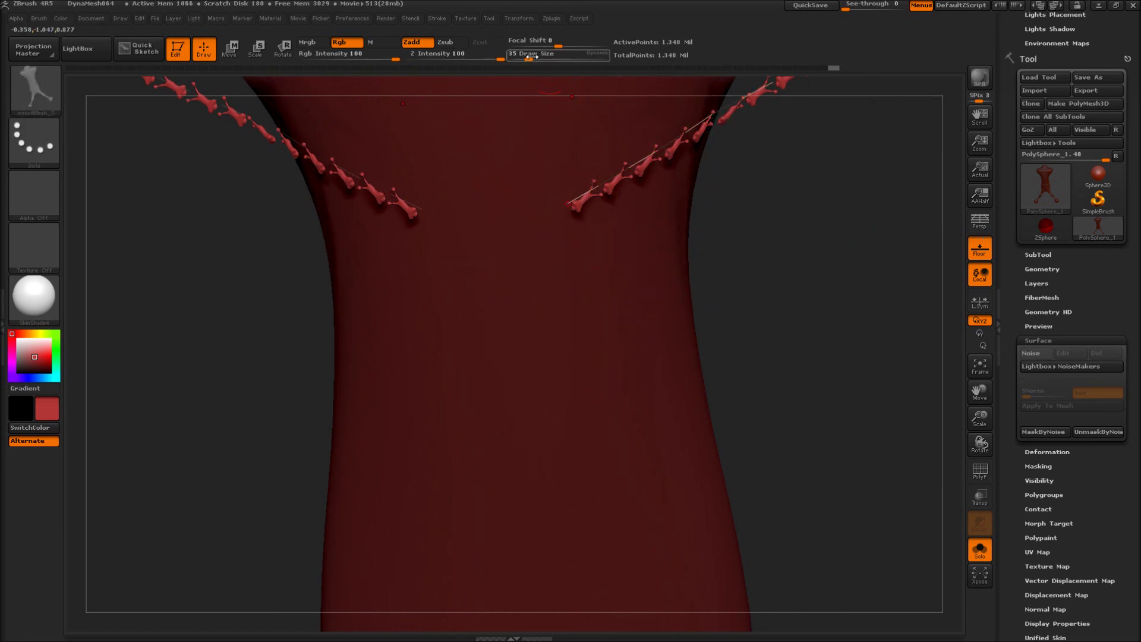
drag(556, 60, 568, 65)
click(631, 162)
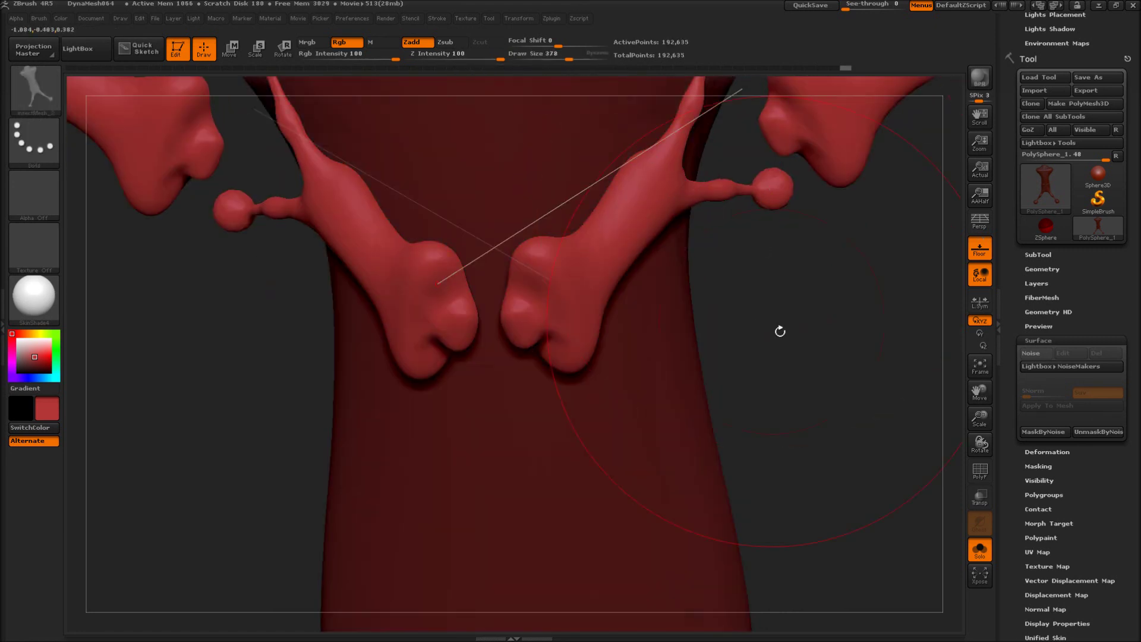
- Undo the short figure curve and draw a longer chain of large figures from the chest outward past the shoulder
alt+drag(771, 285, 669, 502)
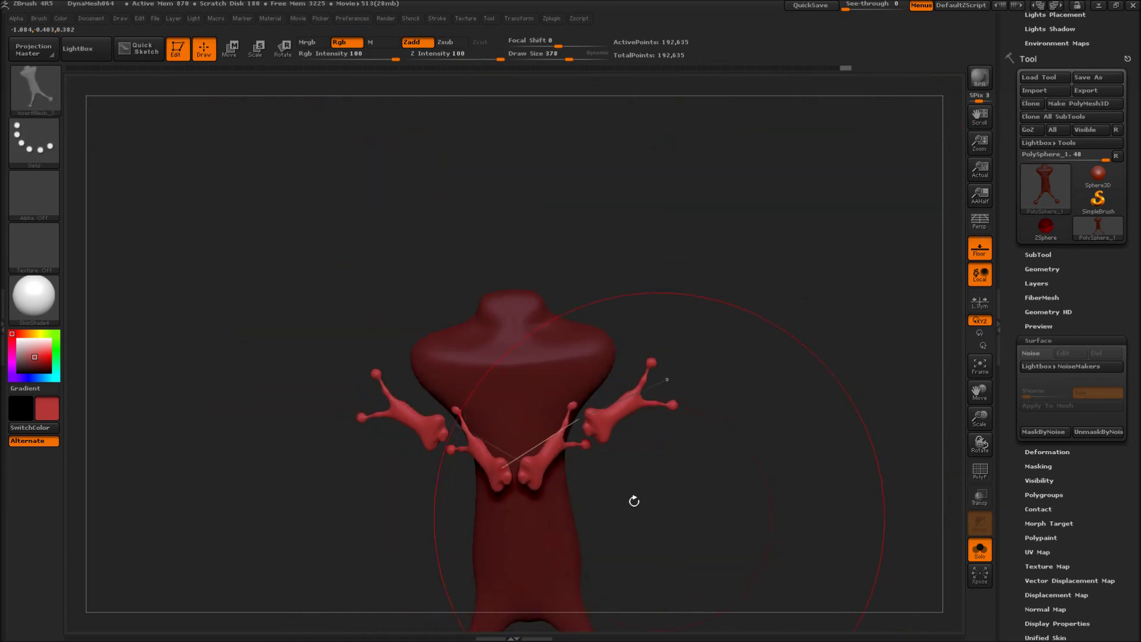
key(ctrl+z)
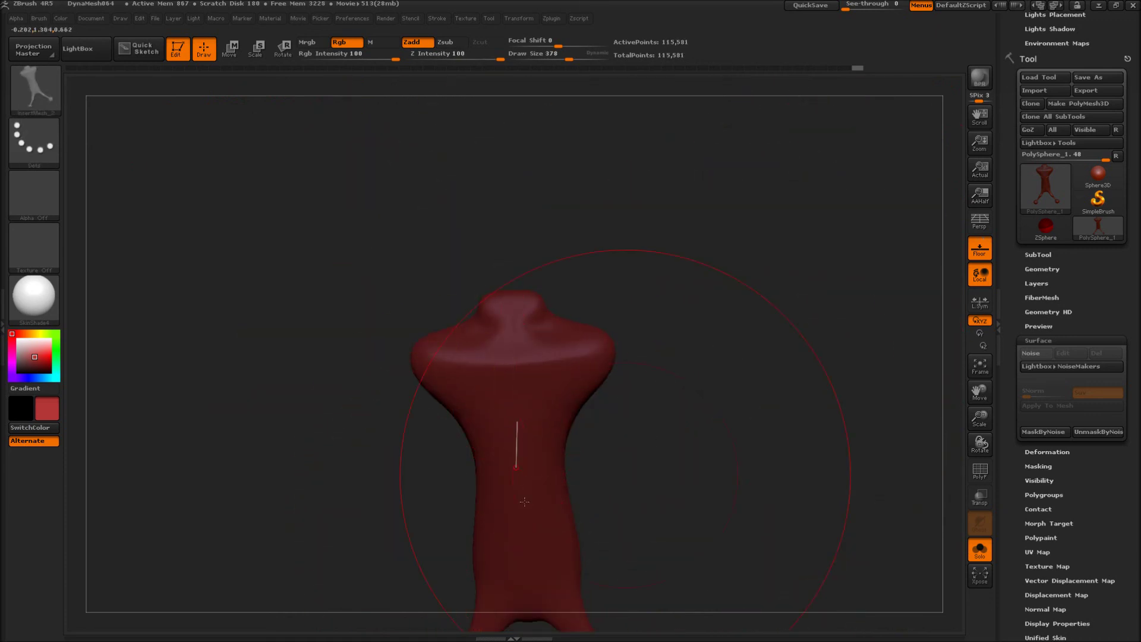
drag(559, 378, 908, 378)
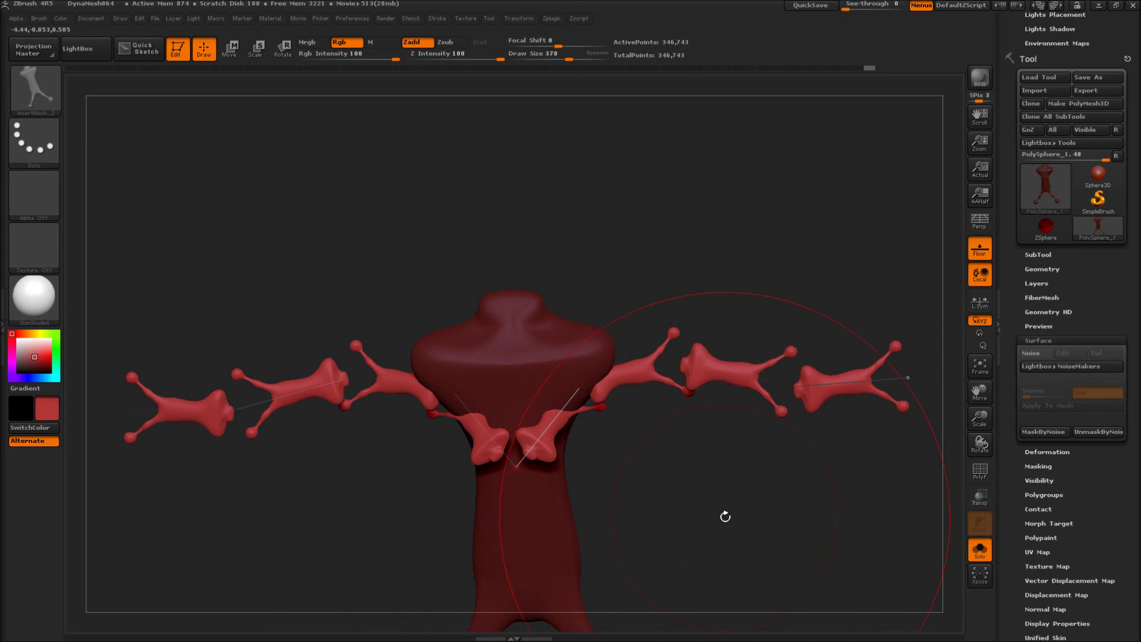
mouse_move(725, 524)
mouse_down()
mouse_move(699, 539)
mouse_move(712, 382)
mouse_move(647, 449)
mouse_move(584, 448)
mouse_move(589, 429)
mouse_up()
drag(478, 399, 599, 412)
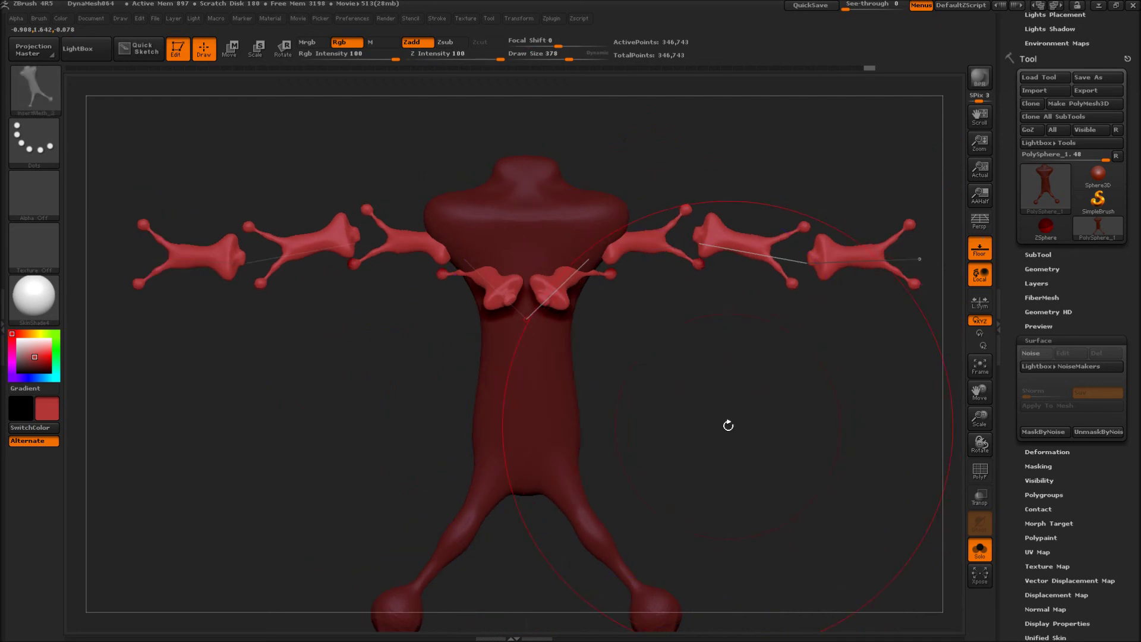
alt+drag(697, 424, 670, 354)
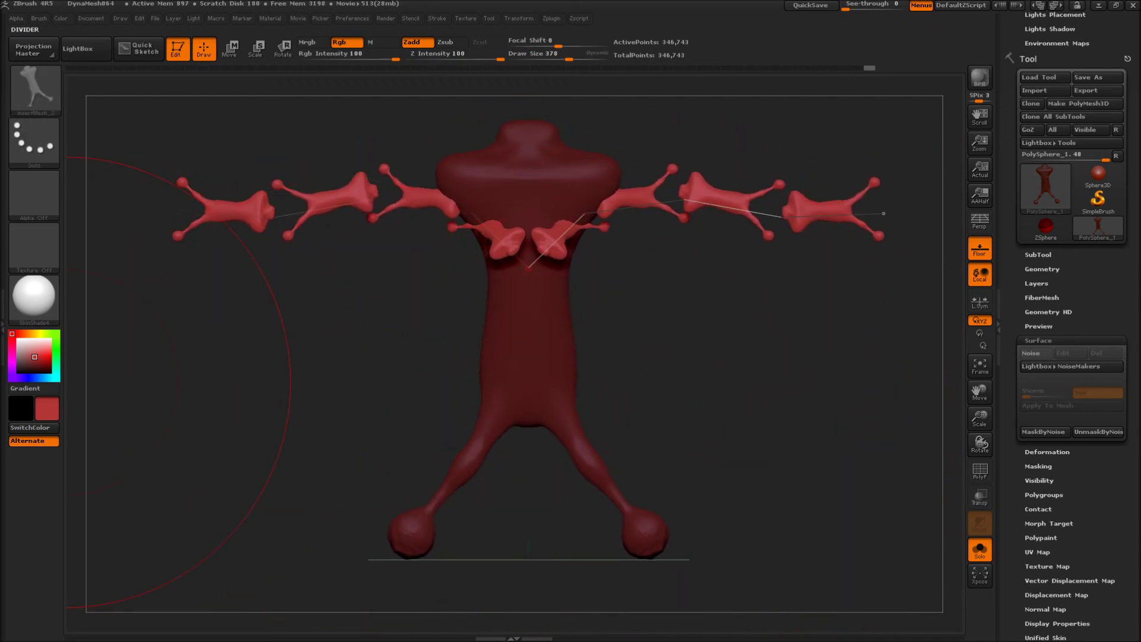